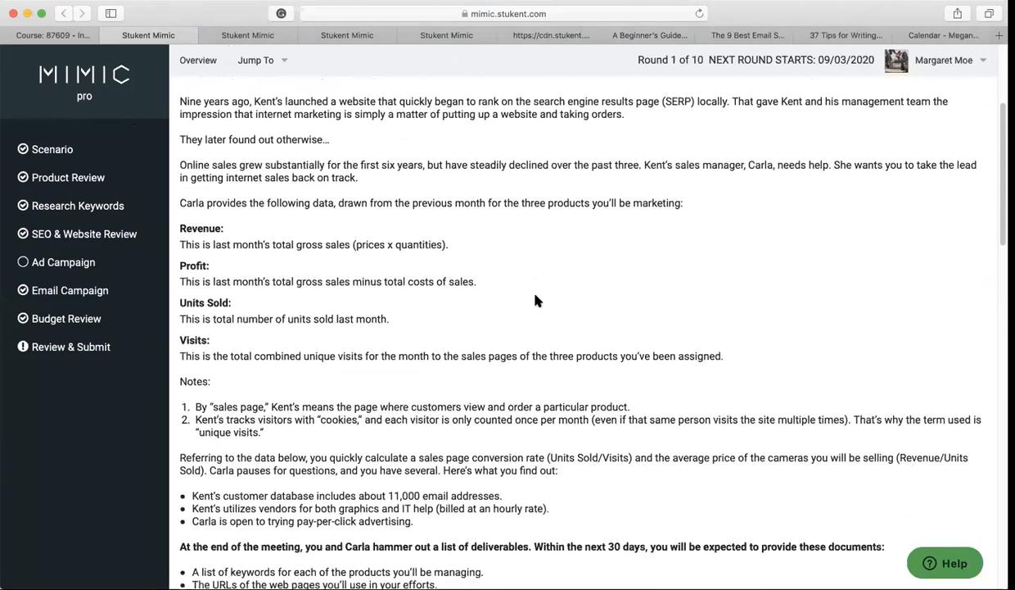
- Read the scenario's background on Kent's online sales and its definitions of revenue, profit, units sold and visits
scroll(537, 301, "down", 1)
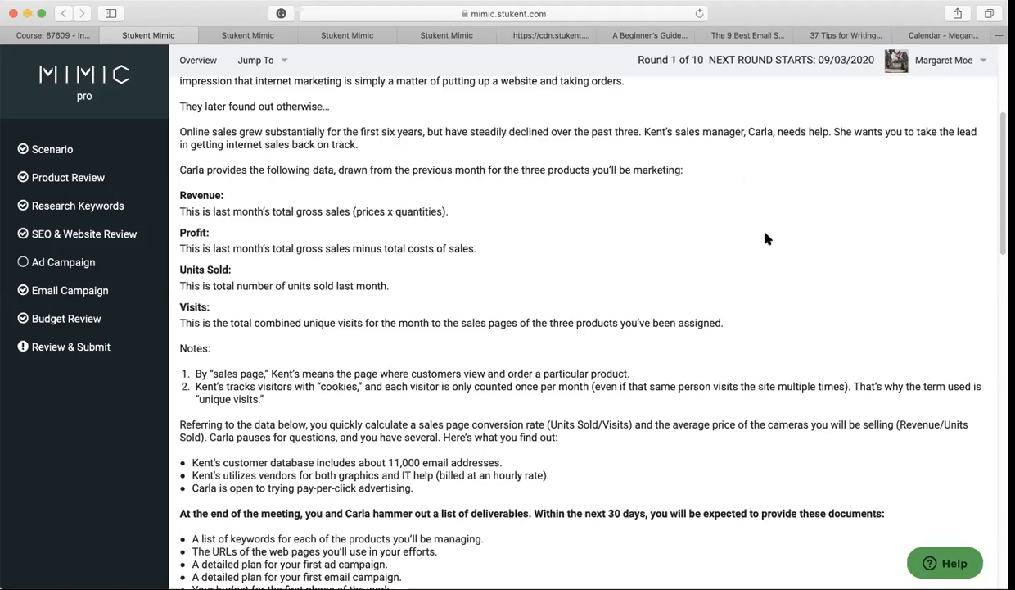
scroll(765, 237, "down", 1)
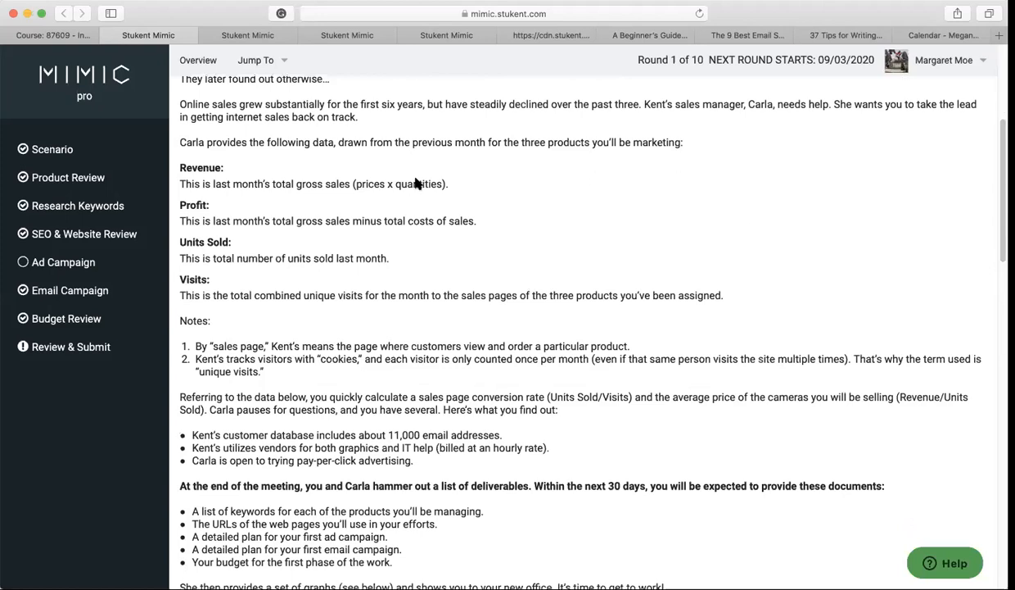
scroll(406, 186, "up", 2)
scroll(405, 186, "down", 4)
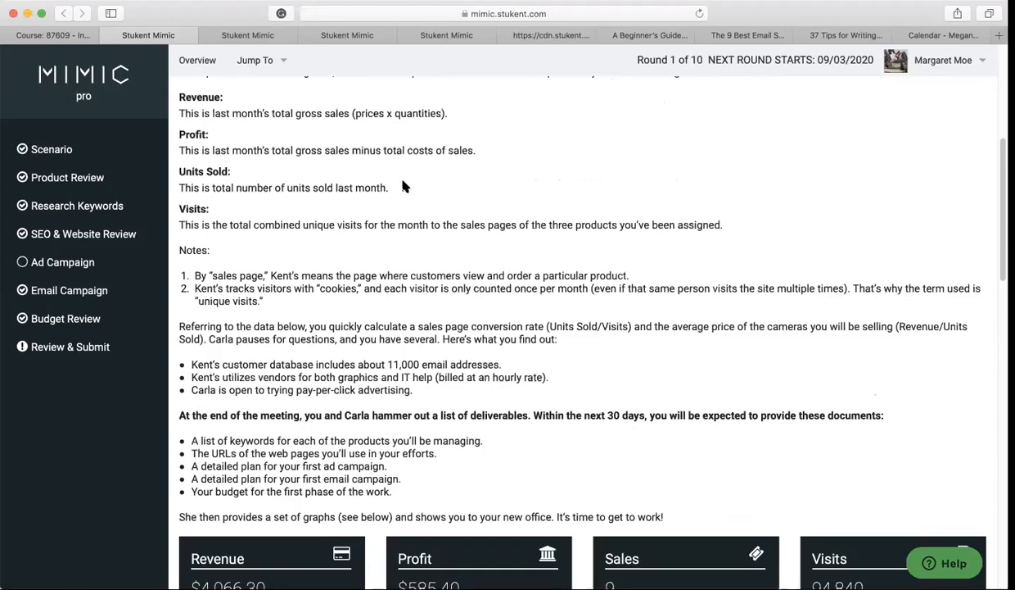
scroll(404, 186, "up", 1)
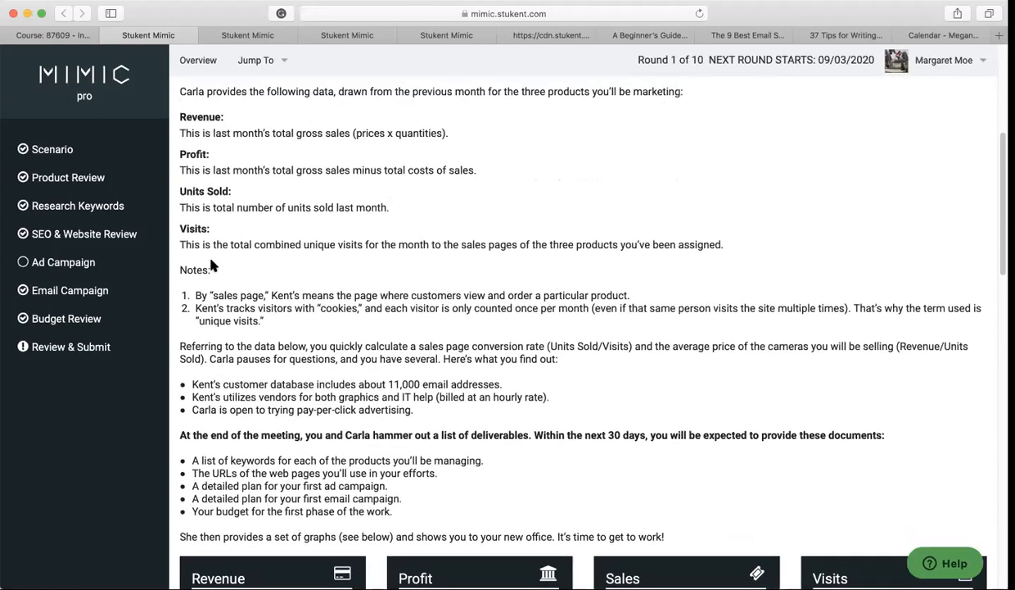
scroll(418, 156, "up", 3)
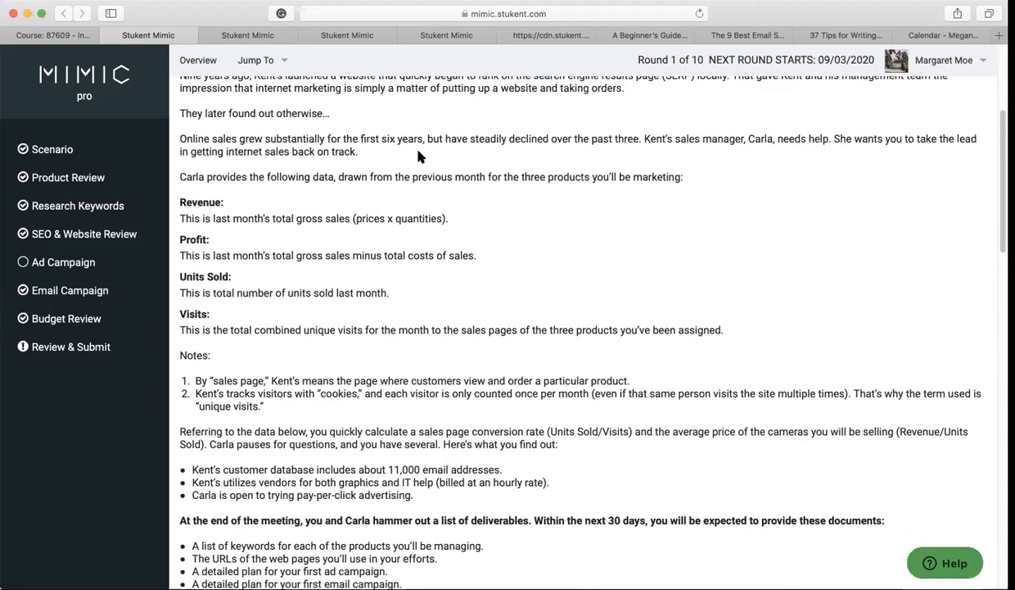
scroll(304, 212, "down", 1)
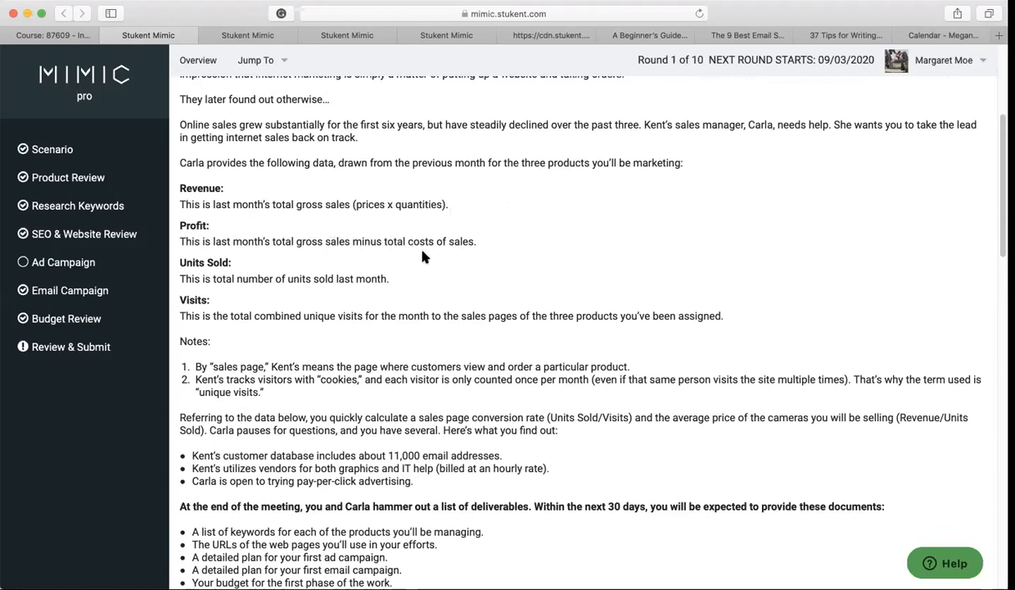
scroll(470, 258, "down", 1)
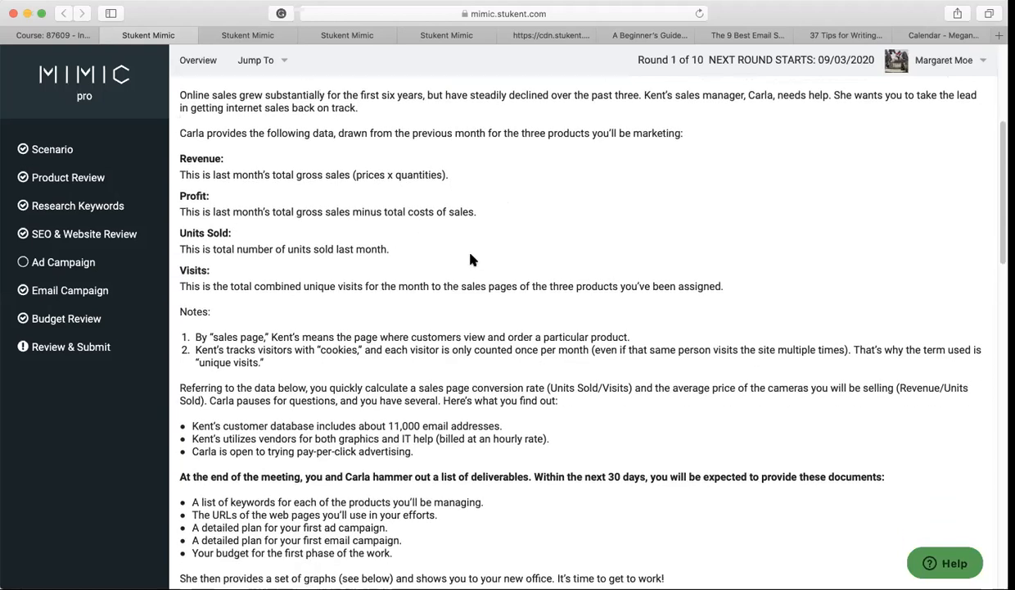
scroll(470, 258, "down", 3)
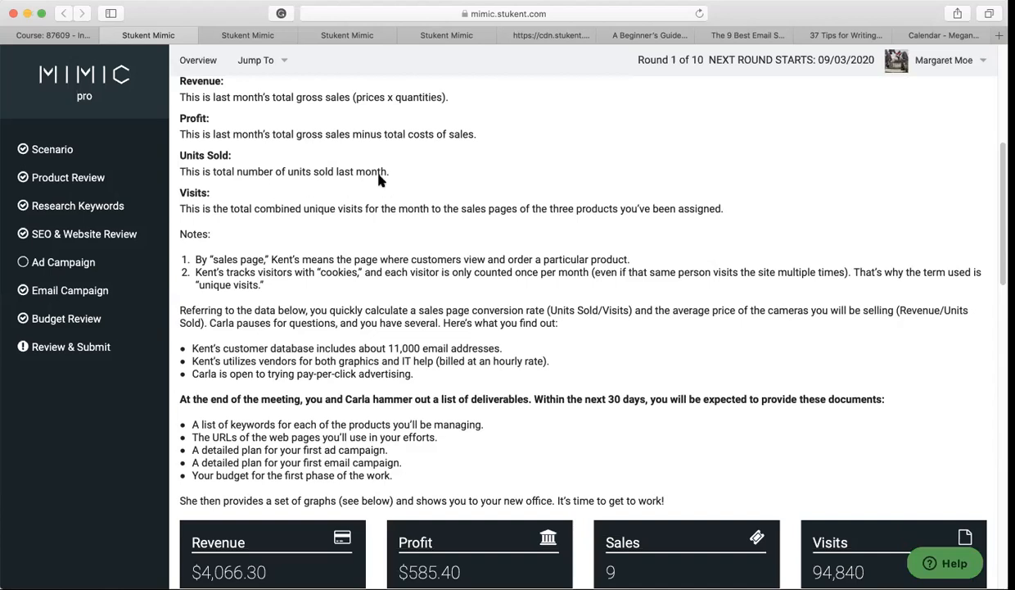
- Read the scenario notes on sales pages and unique visits, and the findings about Kent's customer database, vendors and pay-per-click advertising
scroll(448, 165, "down", 1)
scroll(448, 166, "down", 1)
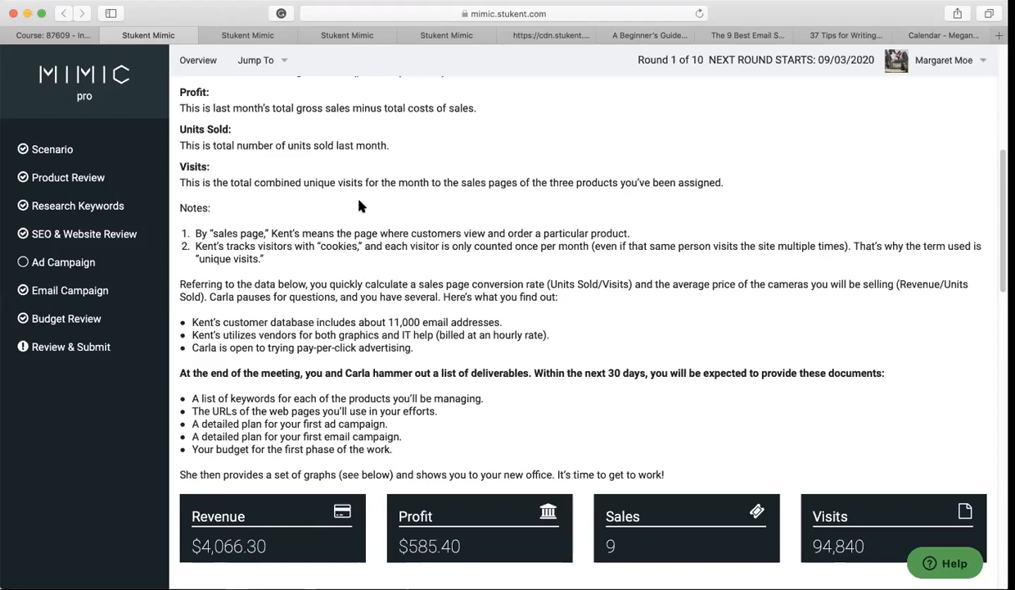
scroll(358, 206, "down", 2)
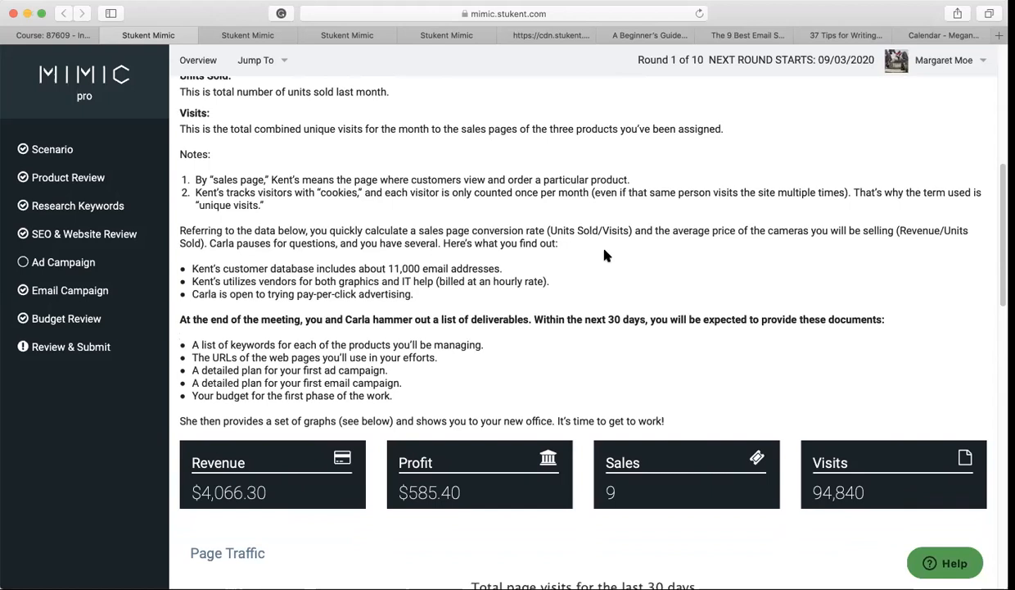
scroll(612, 256, "down", 2)
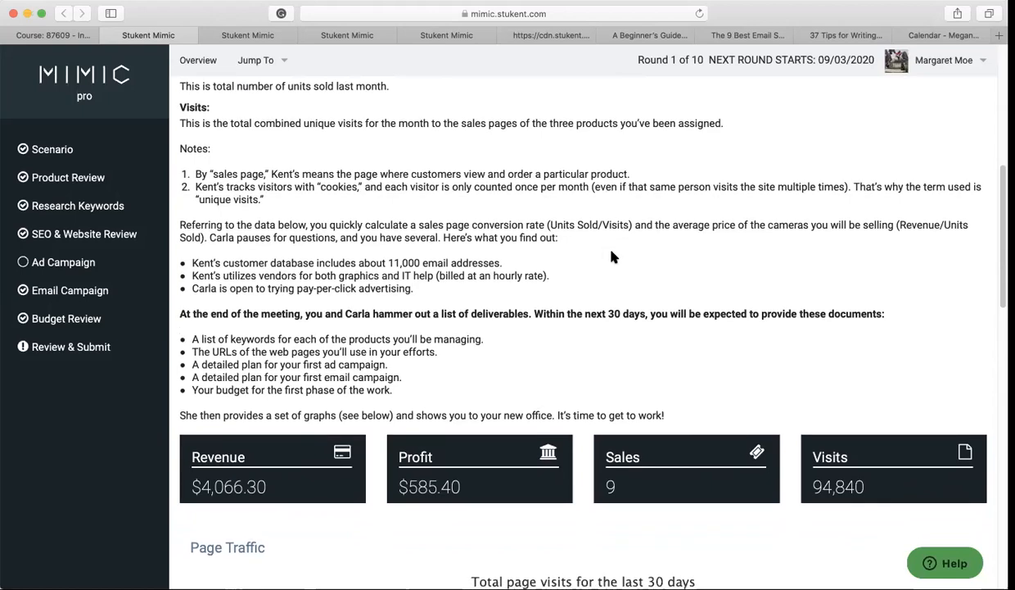
scroll(611, 256, "up", 1)
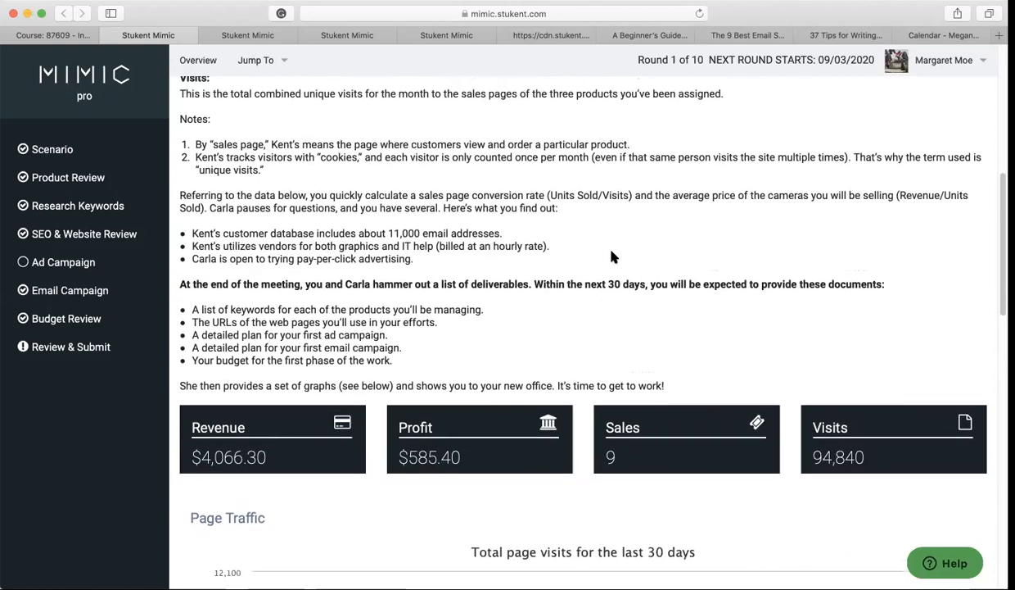
scroll(612, 257, "down", 1)
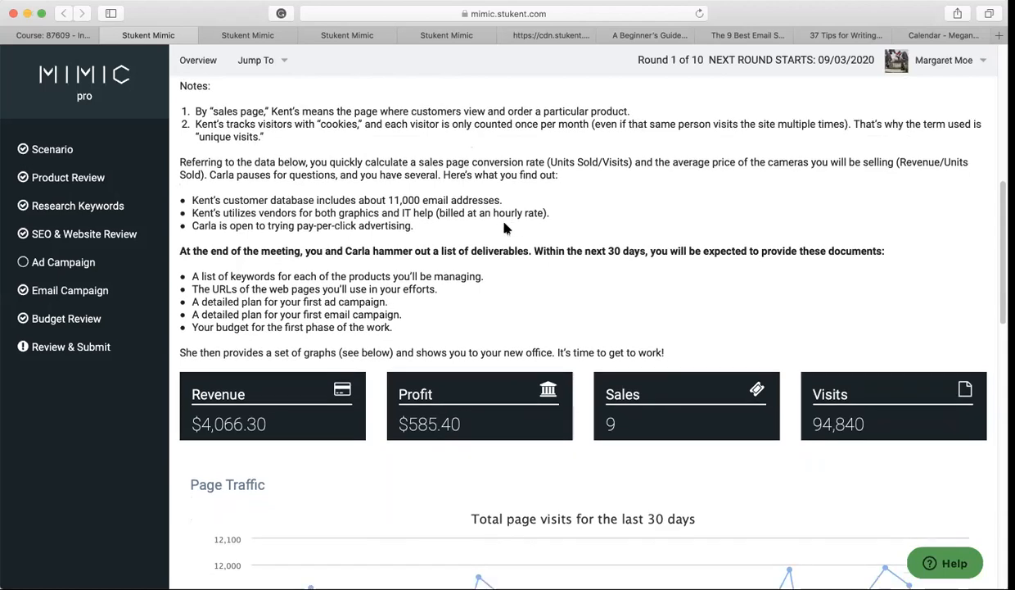
scroll(505, 227, "down", 2)
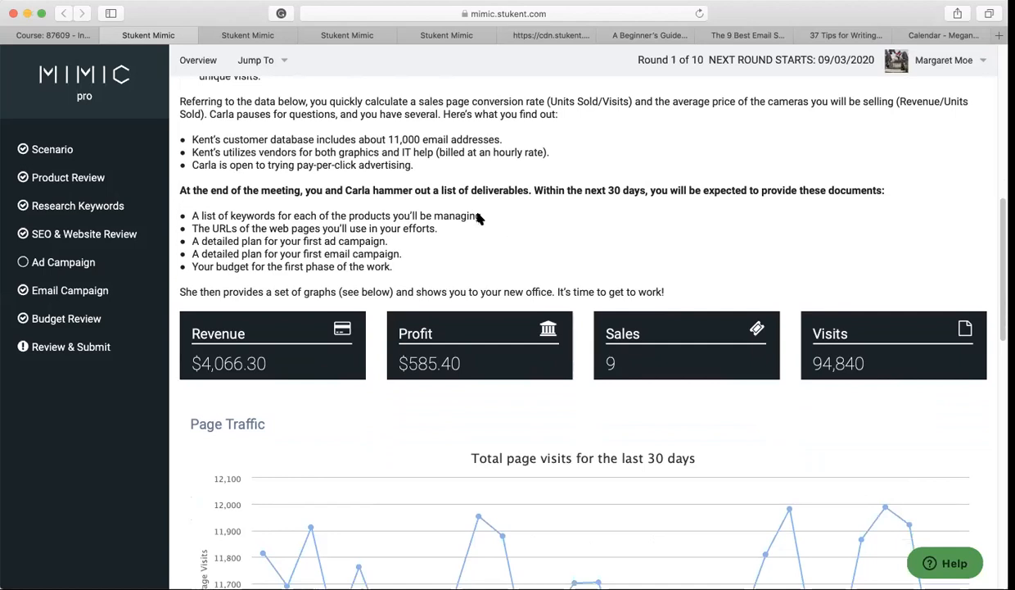
- Read the list of deliverables expected within the next 30 days
scroll(475, 223, "up", 1)
scroll(471, 209, "down", 1)
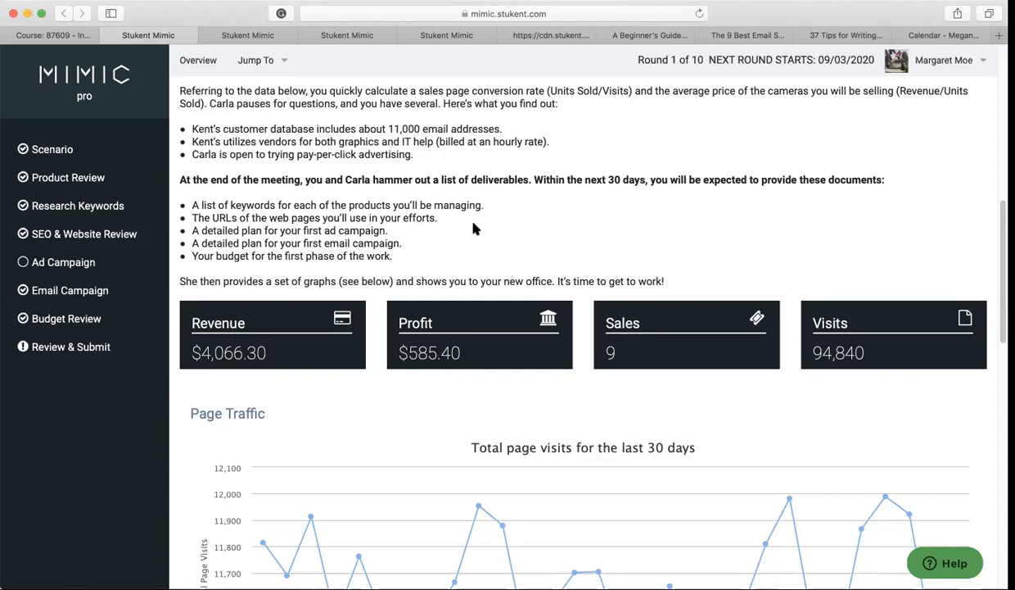
scroll(473, 228, "down", 1)
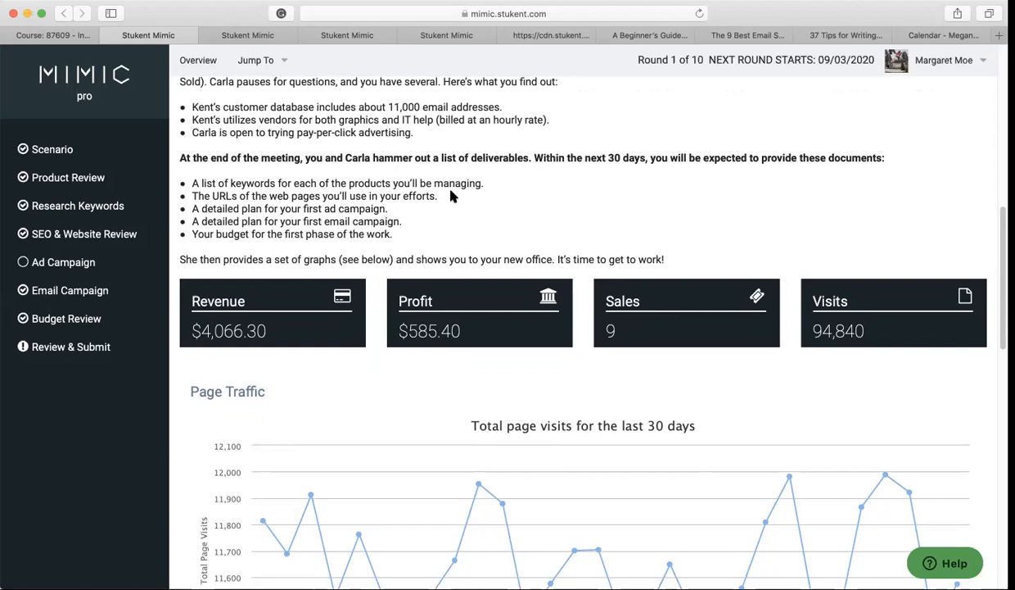
scroll(452, 195, "down", 1)
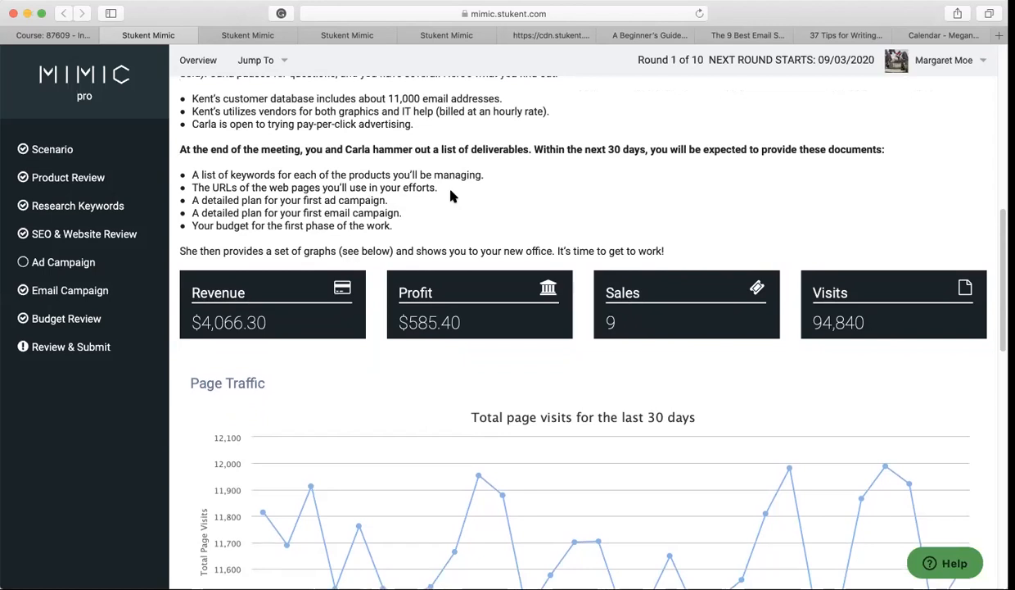
scroll(451, 196, "down", 3)
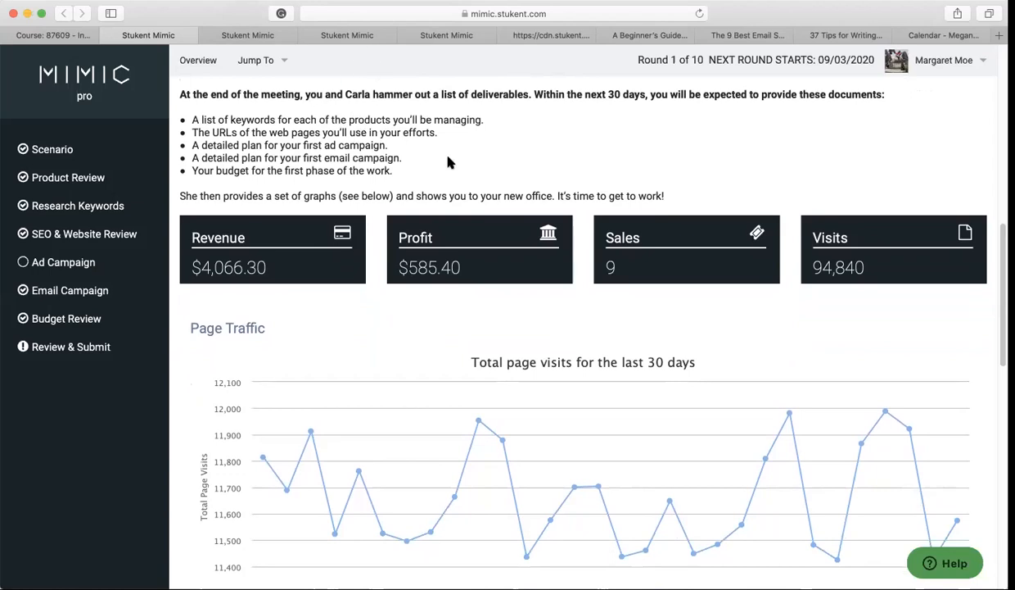
scroll(449, 162, "down", 1)
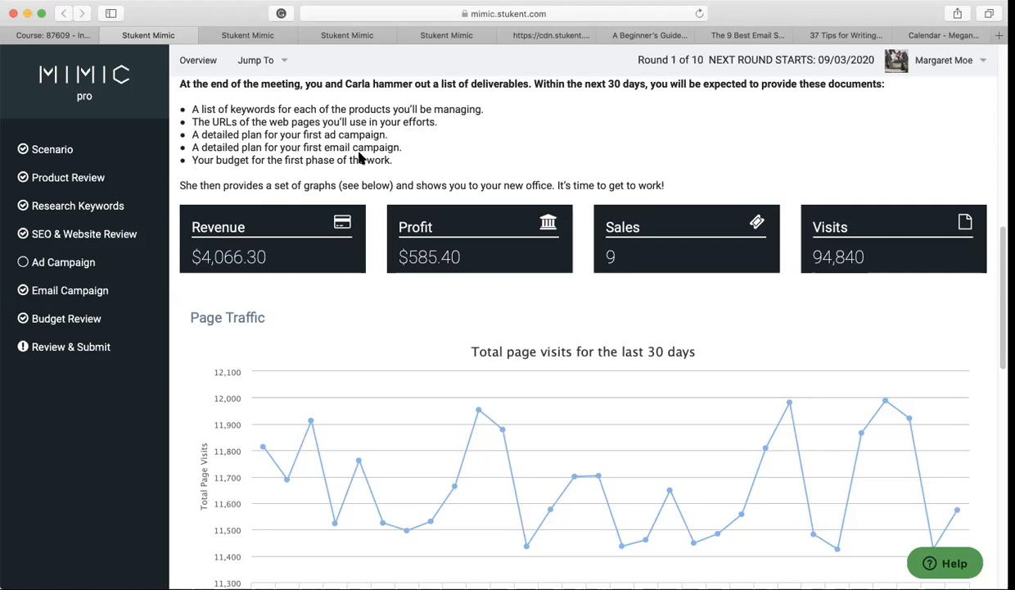
- Examine last month's revenue, profit, sales and visits summary and the Page Traffic chart of daily page visits
scroll(584, 331, "down", 2)
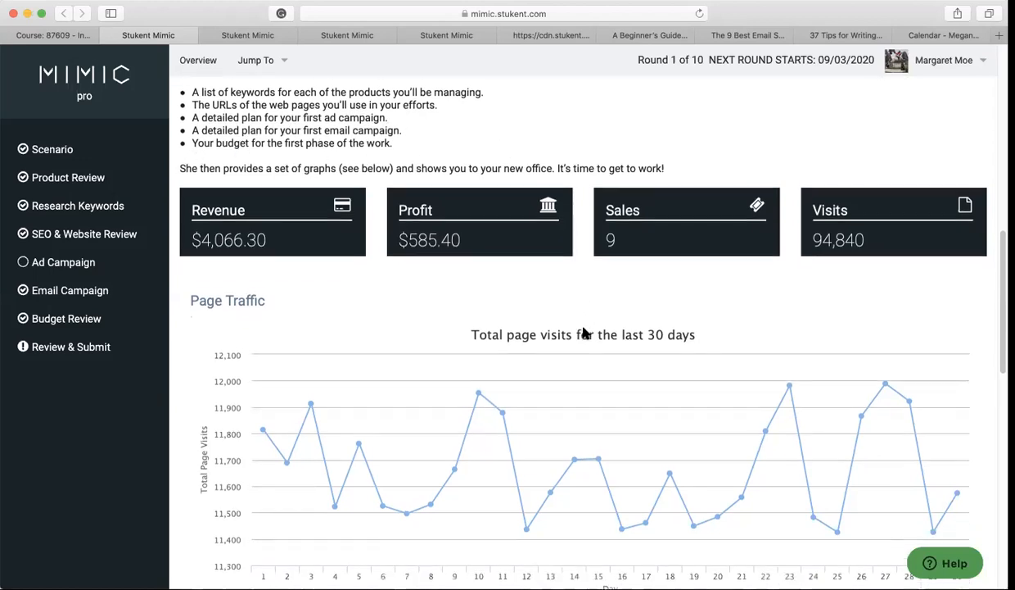
scroll(585, 332, "down", 1)
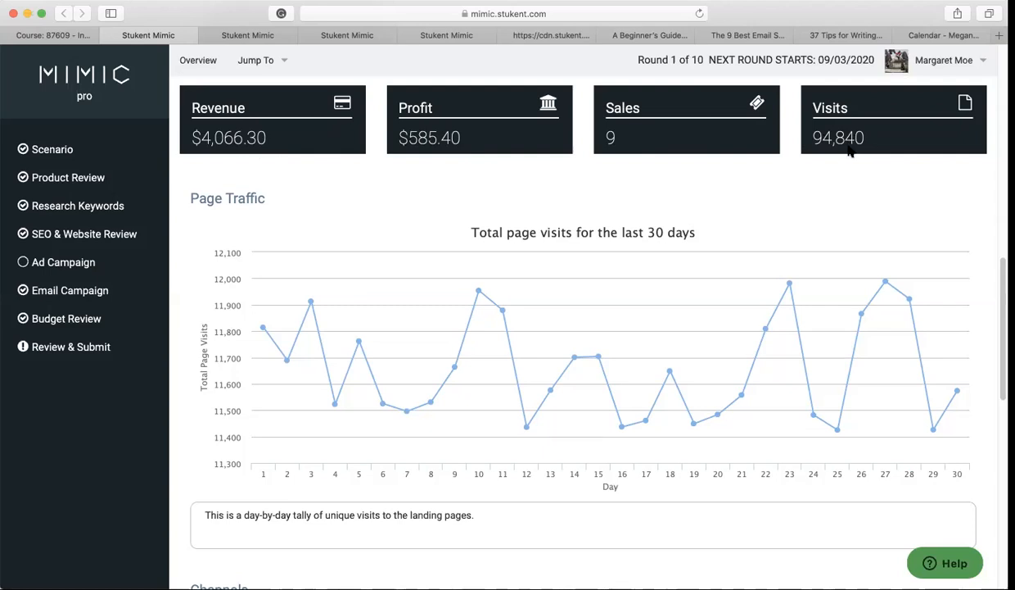
scroll(626, 181, "down", 1)
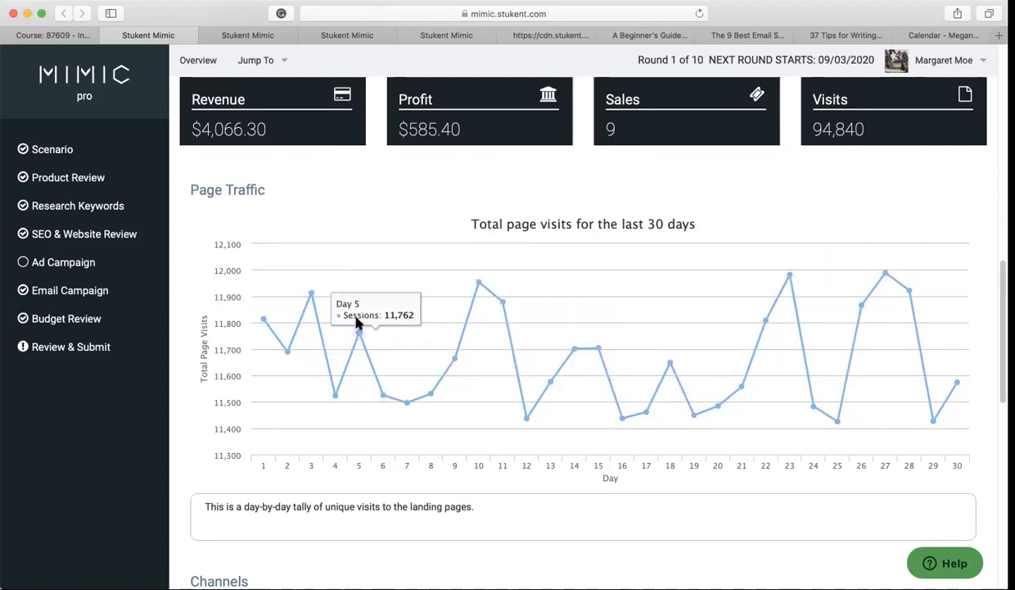
- Examine the Channels pie chart and its explanation, inspecting the direct, paid and referral traffic shares
scroll(356, 322, "down", 5)
scroll(356, 322, "down", 1)
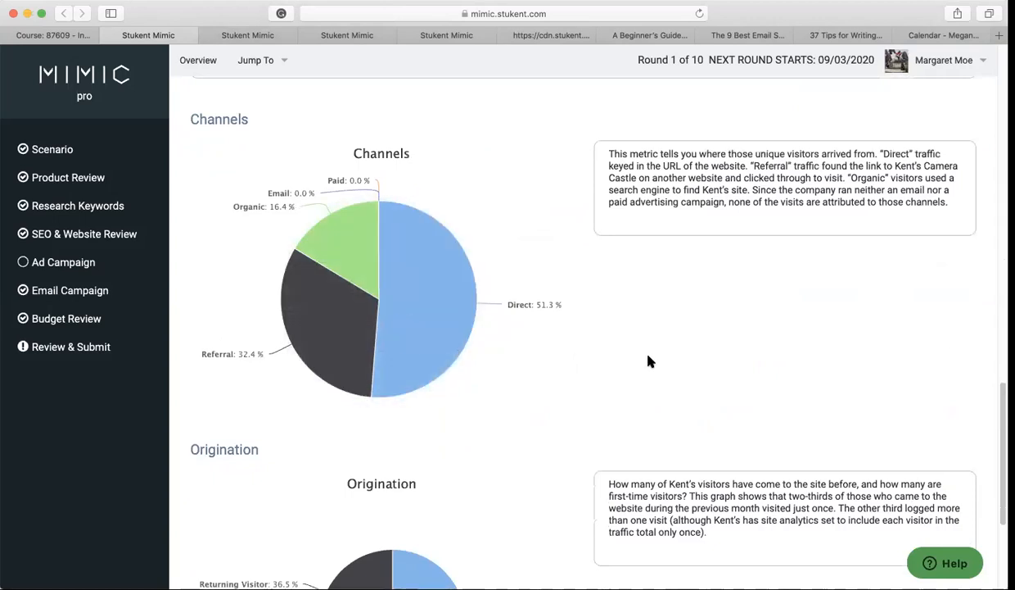
scroll(648, 360, "down", 1)
scroll(649, 361, "down", 1)
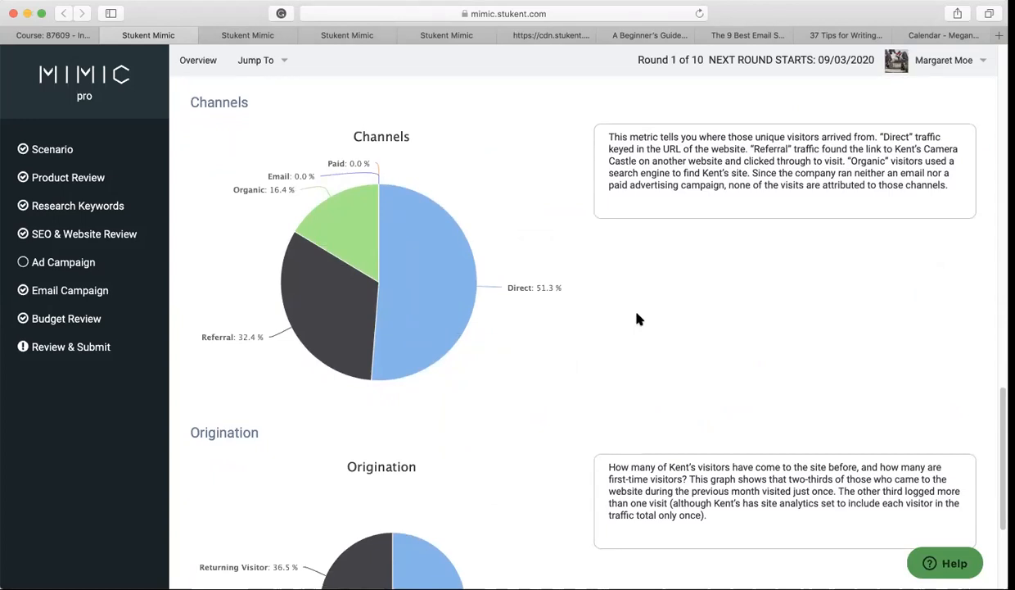
scroll(640, 318, "down", 1)
mouse_move(407, 187)
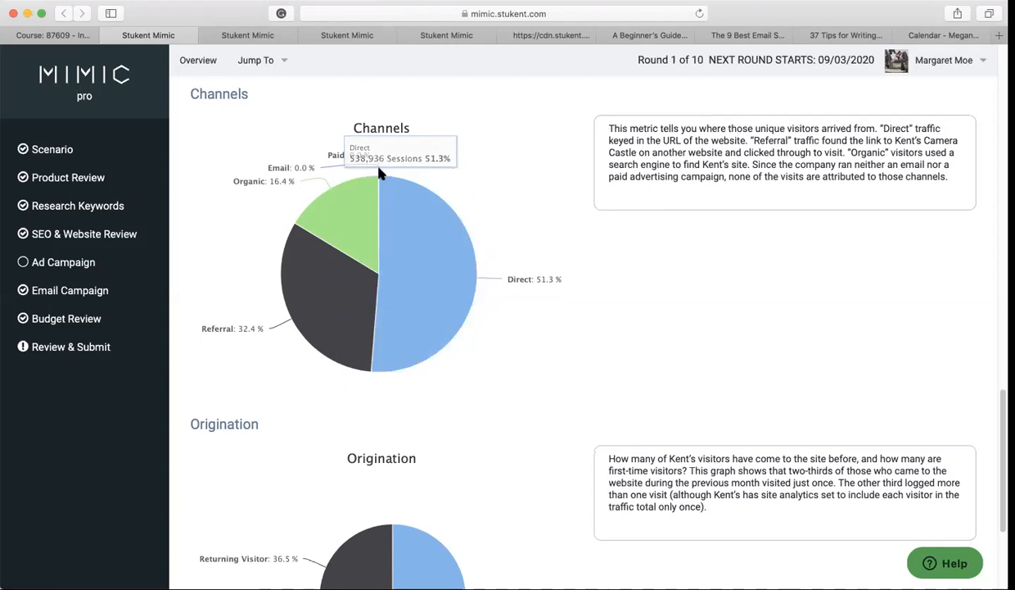
mouse_move(359, 158)
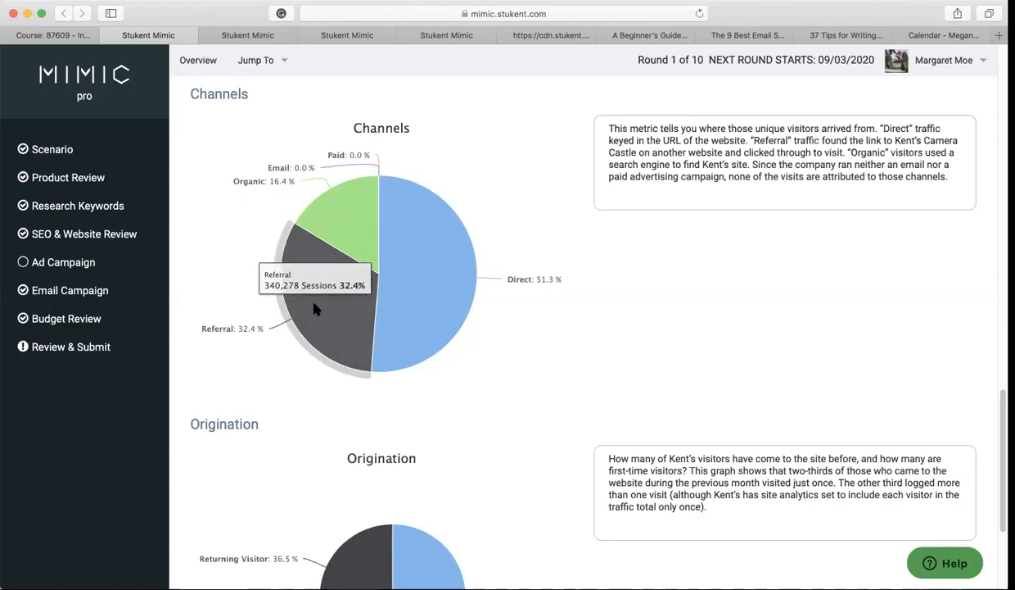
scroll(314, 308, "down", 1)
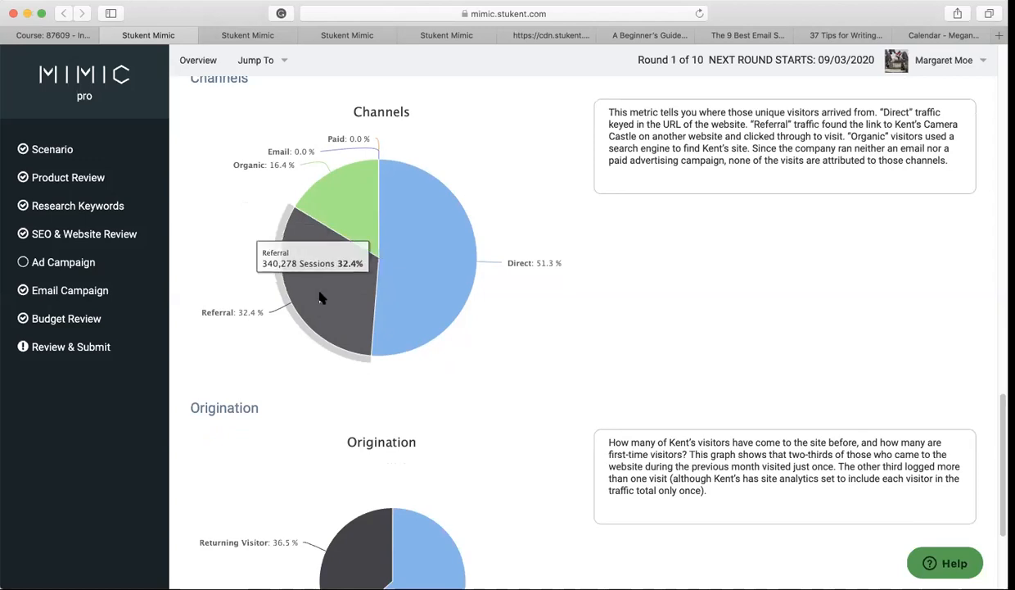
scroll(321, 297, "down", 1)
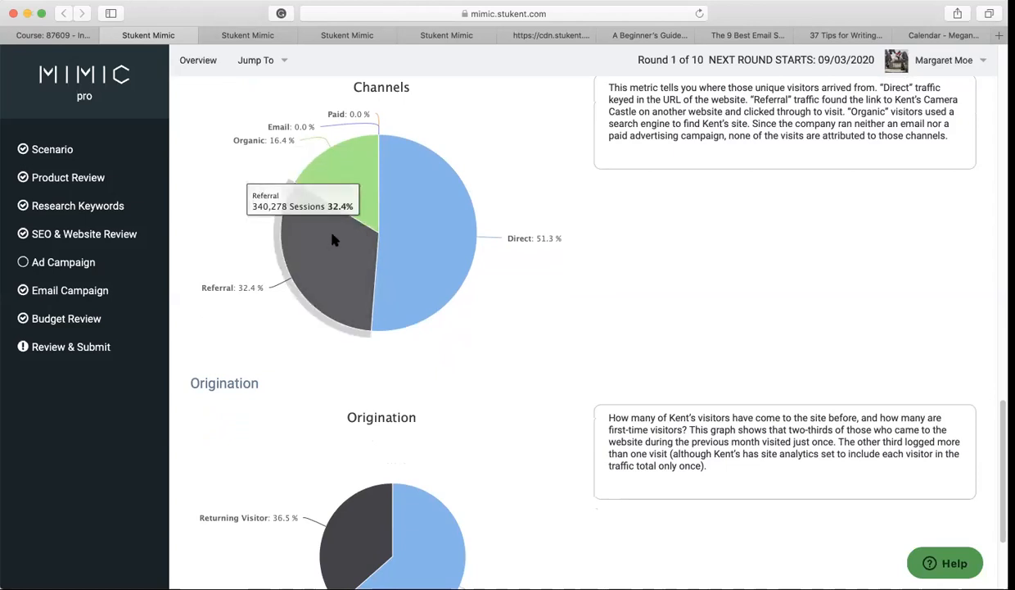
- Check the Origination chart of new and returning visitors and continue to the product review
scroll(506, 373, "down", 4)
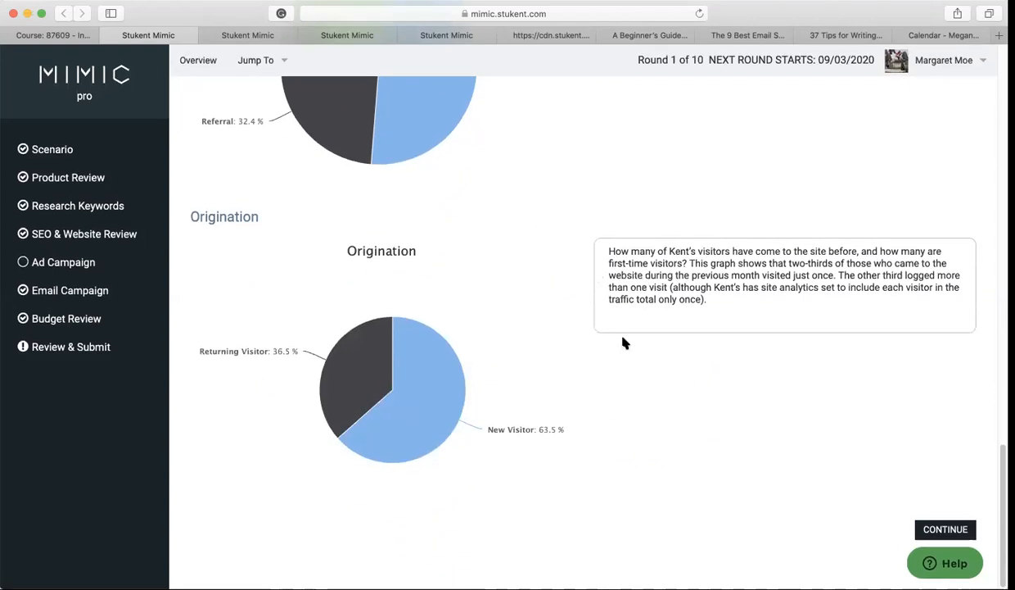
left_click(948, 529)
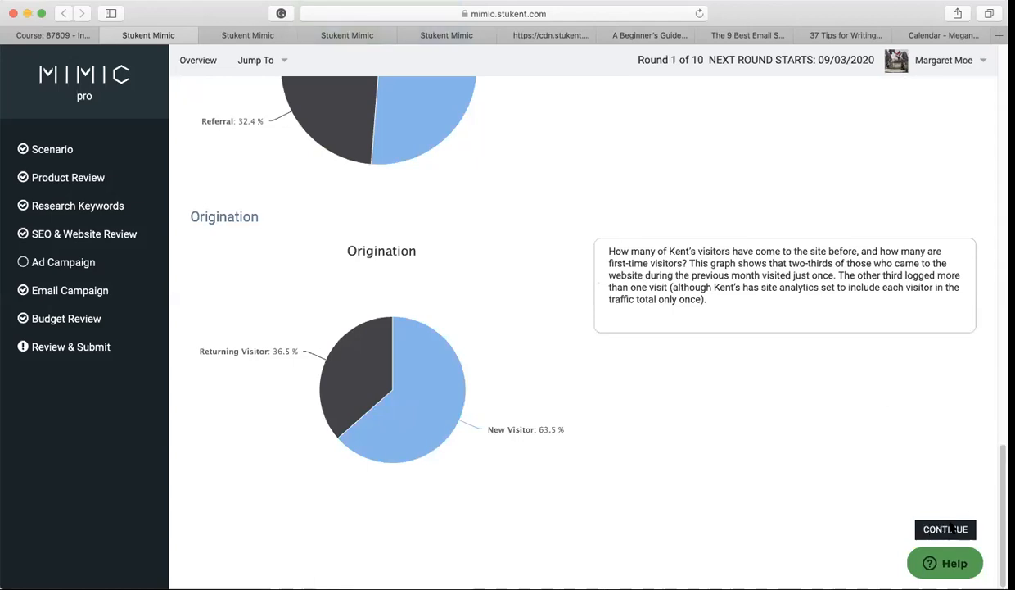
- Review price, margin, units sold, revenue and profit for the GoPro, Canon and Panasonic cameras, and continue to Research Keywords
scroll(449, 233, "down", 2)
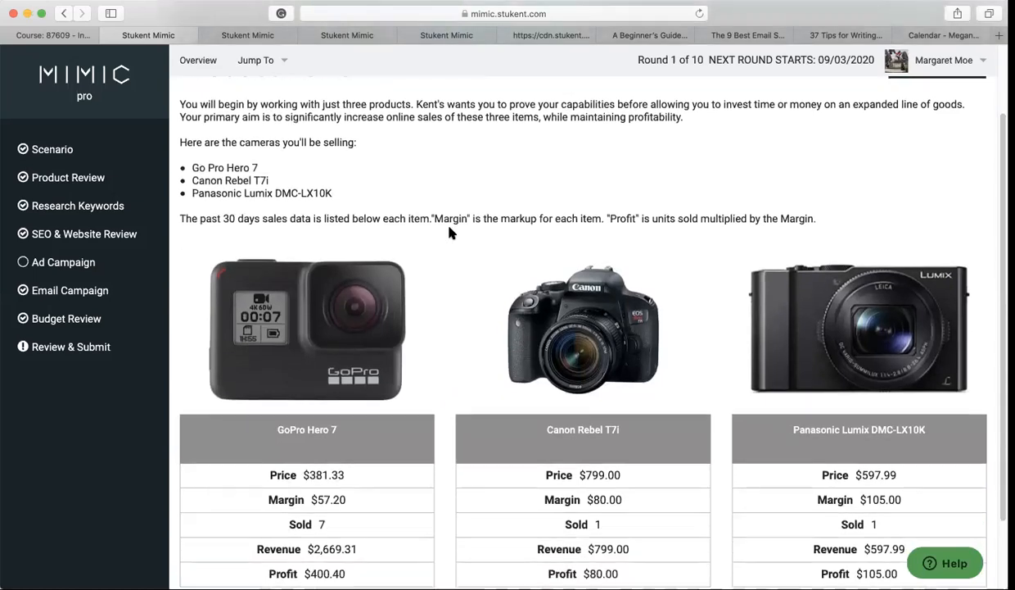
scroll(449, 233, "down", 1)
scroll(449, 234, "up", 1)
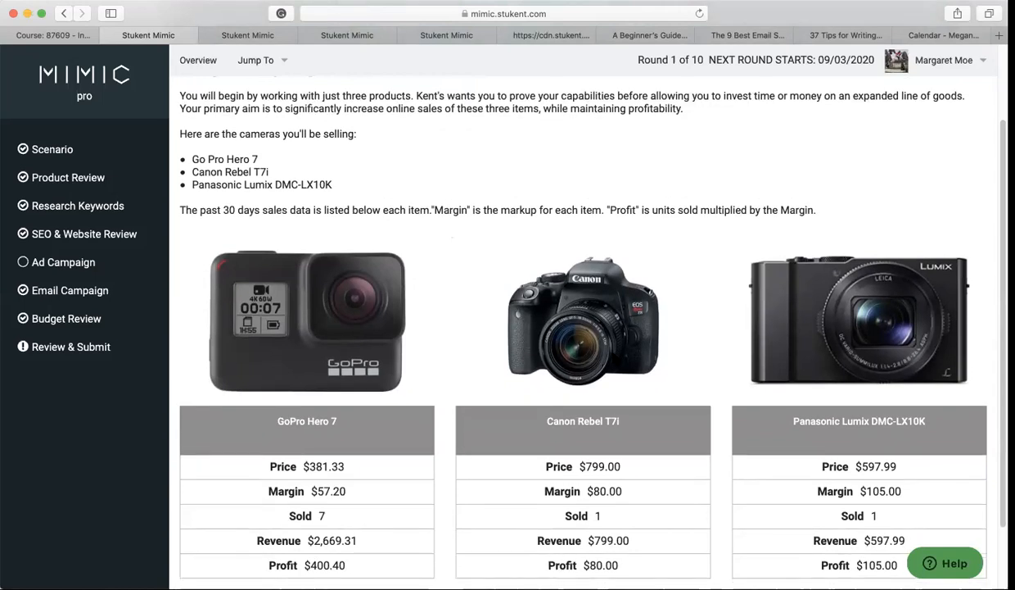
scroll(613, 352, "down", 3)
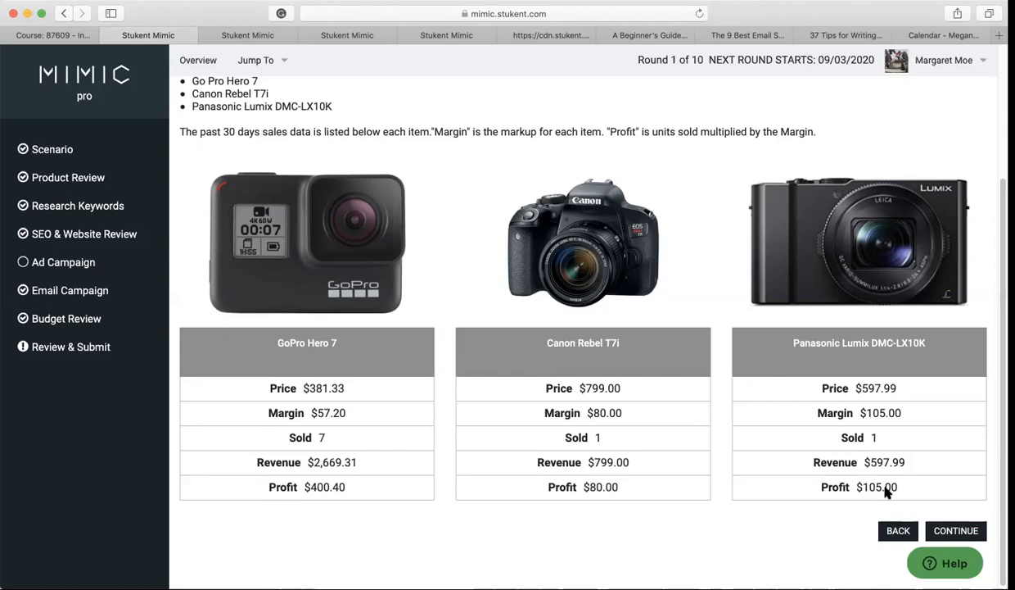
scroll(862, 483, "down", 1)
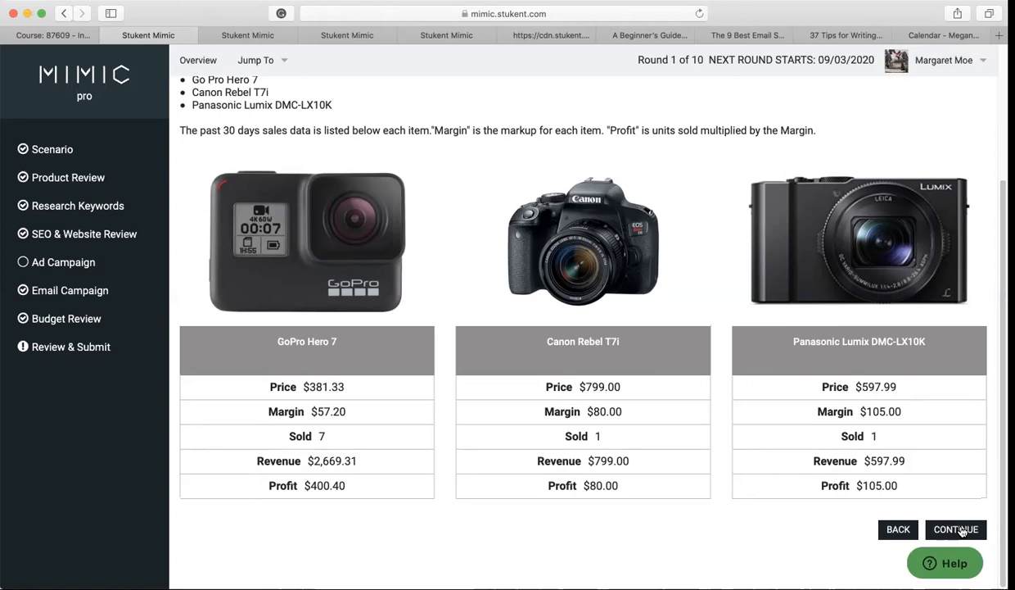
left_click(960, 530)
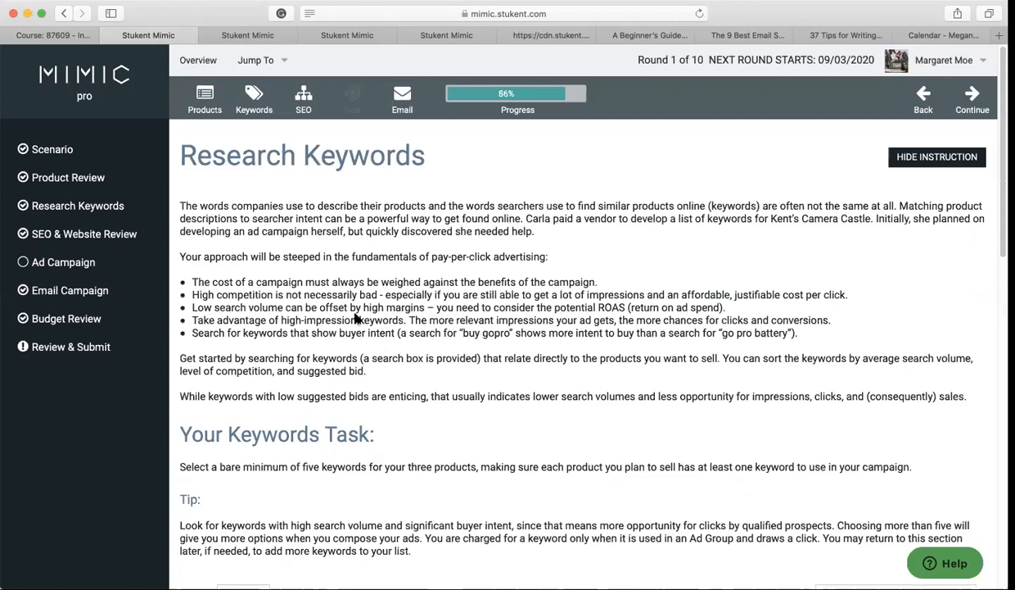
- Revisit the Product Review and Scenario pages, rechecking Kent's brief and the list of deliverables
left_click(257, 63)
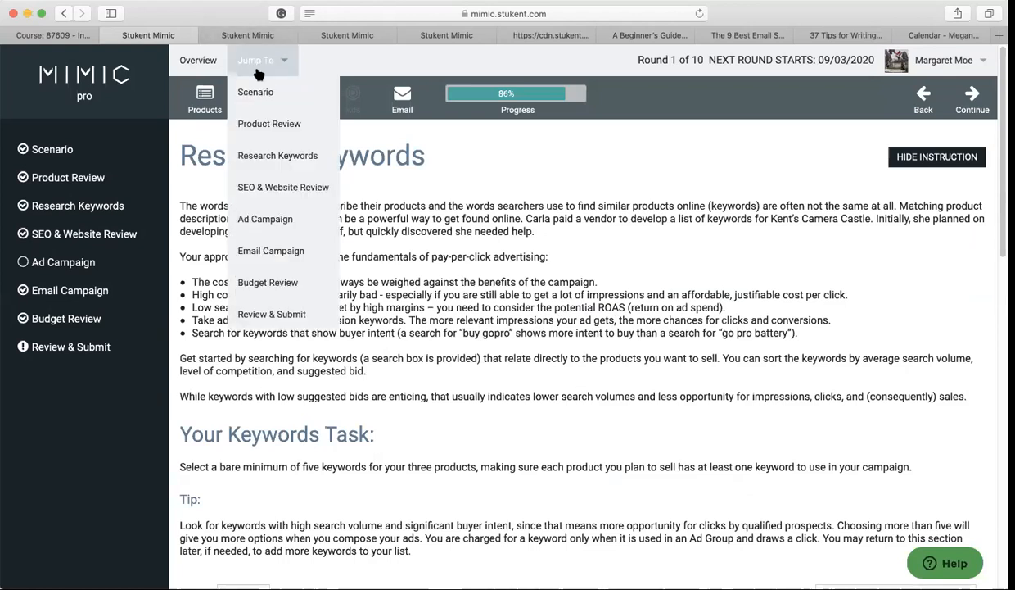
left_click(257, 125)
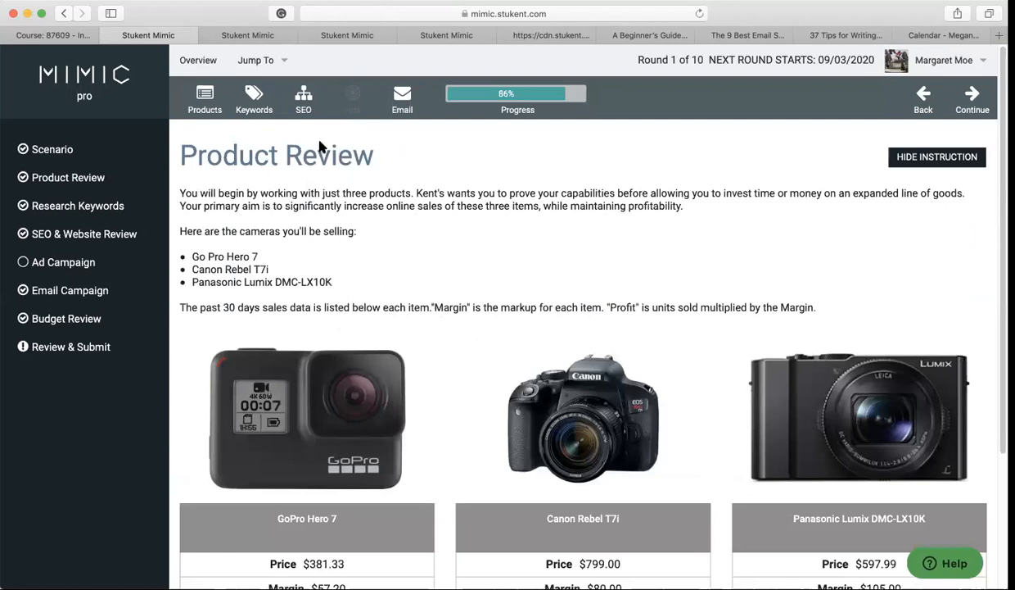
left_click(259, 64)
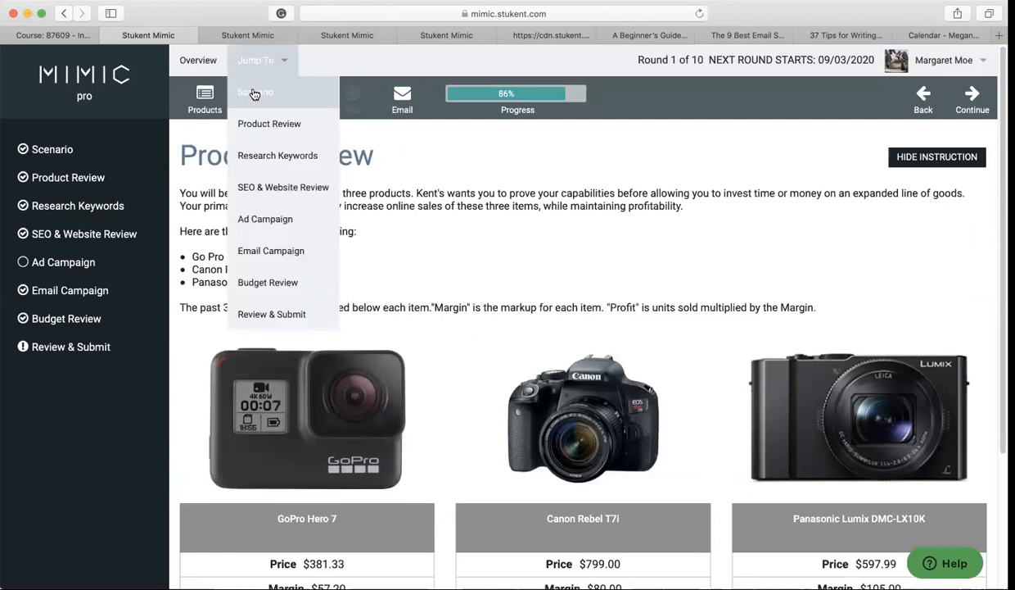
left_click(255, 94)
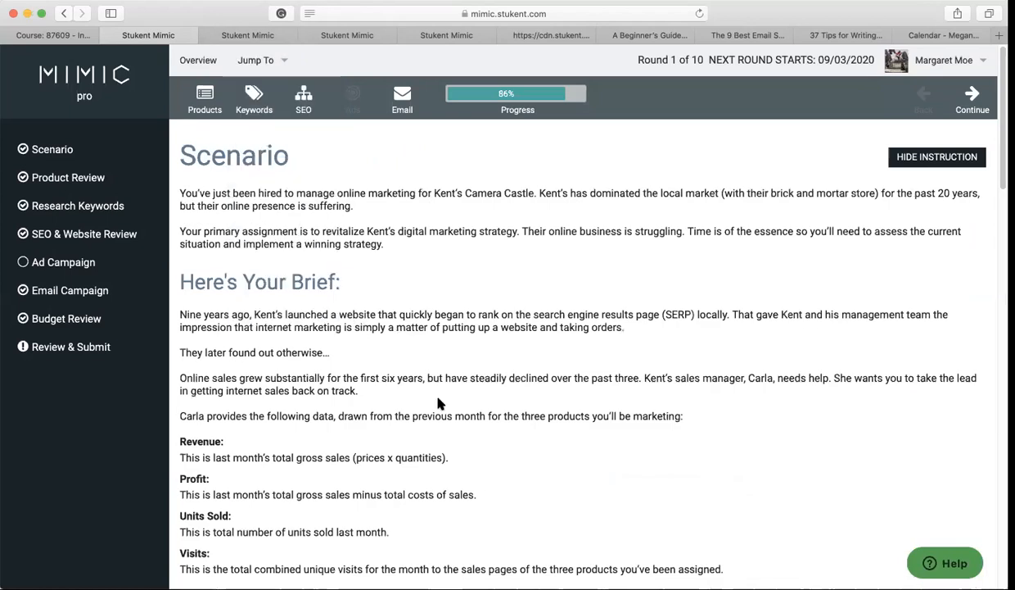
scroll(437, 404, "down", 5)
scroll(437, 404, "down", 3)
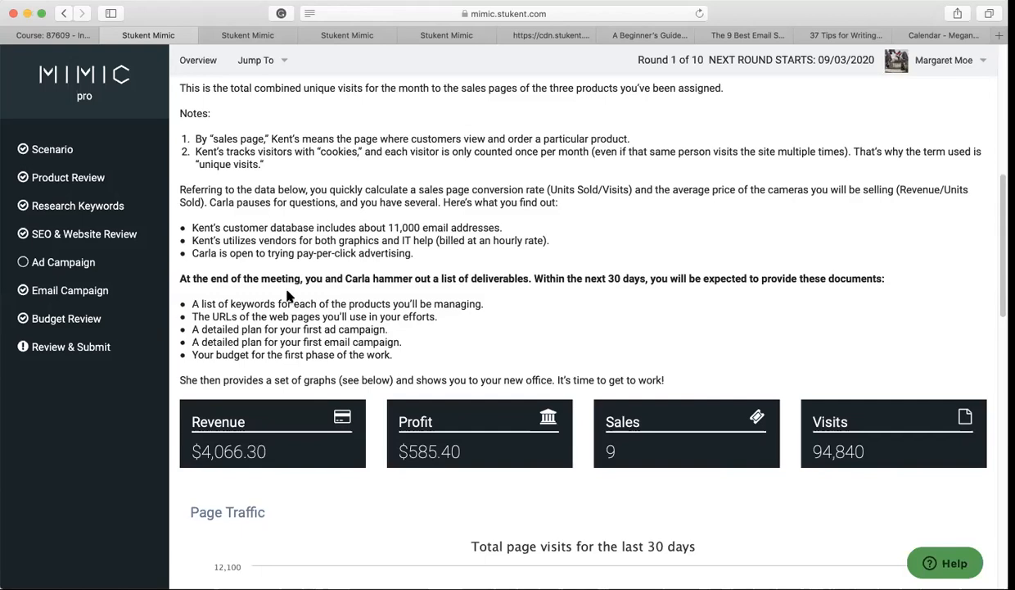
scroll(279, 314, "up", 5)
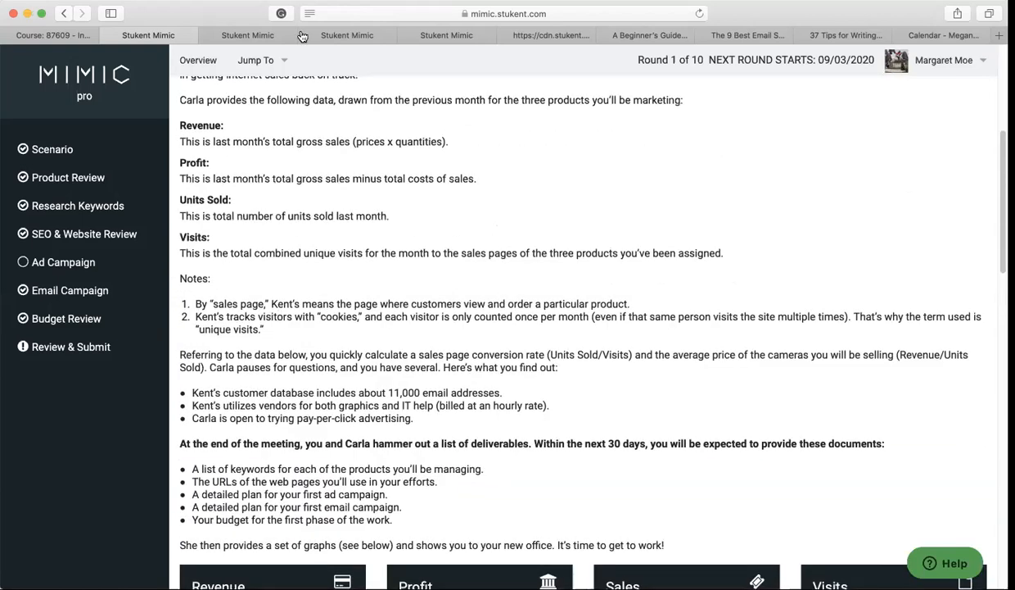
- Return to Research Keywords and read the pay-per-click guidance, keywords task and tip
left_click(283, 64)
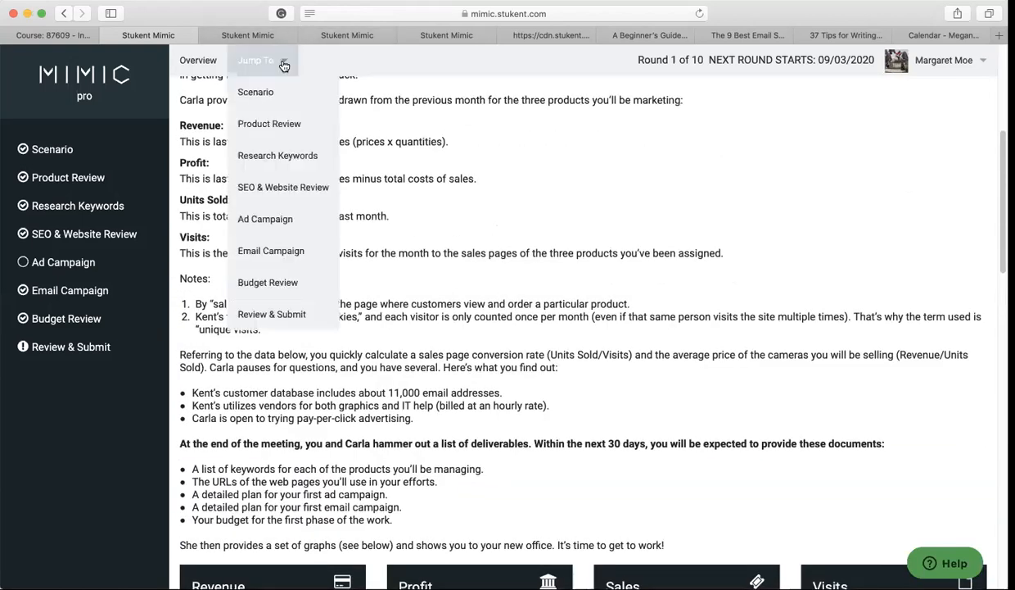
left_click(279, 158)
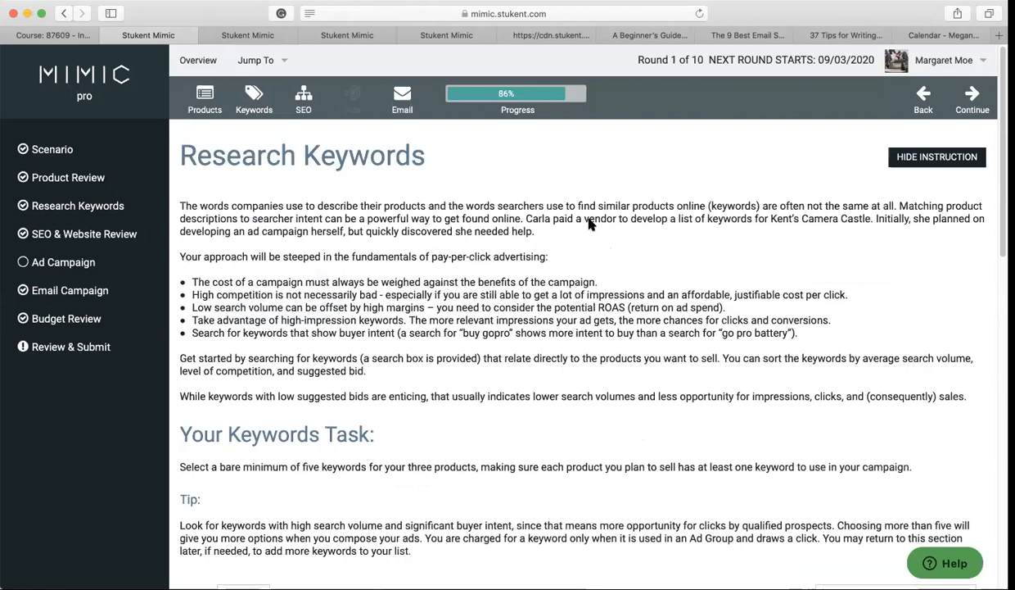
scroll(492, 321, "down", 5)
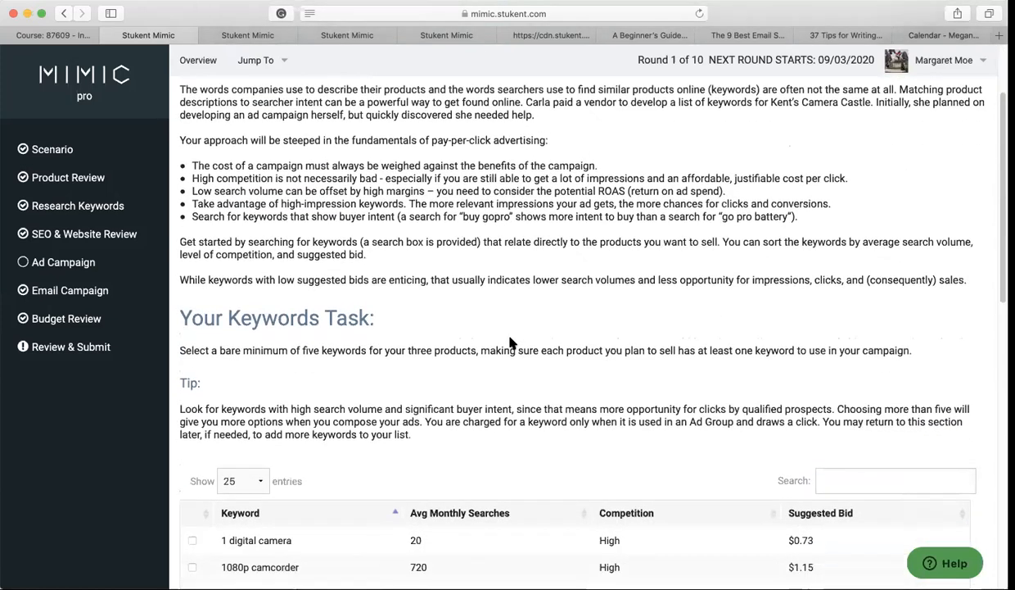
scroll(509, 342, "down", 2)
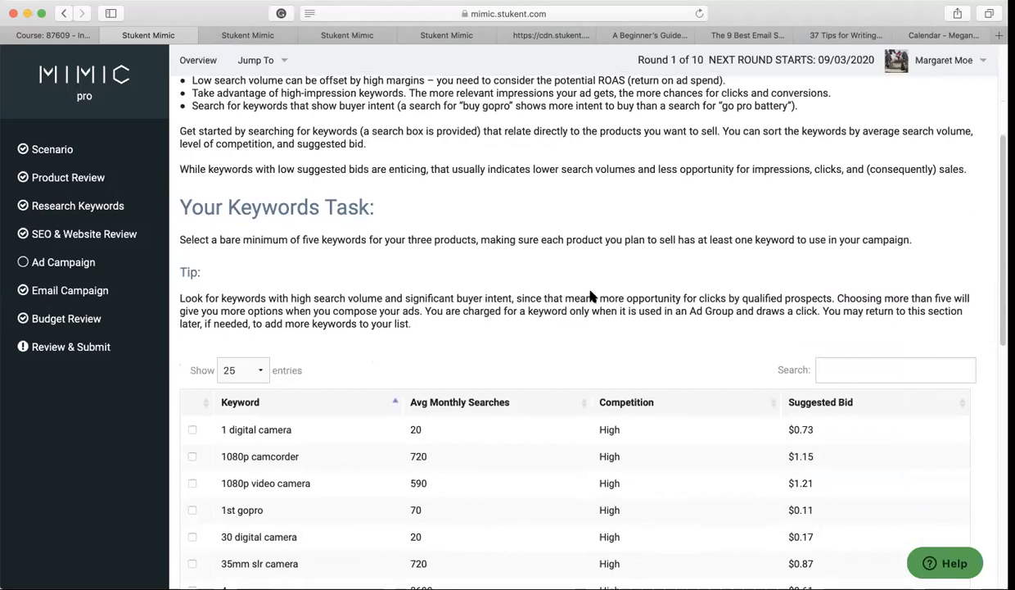
scroll(457, 305, "down", 2)
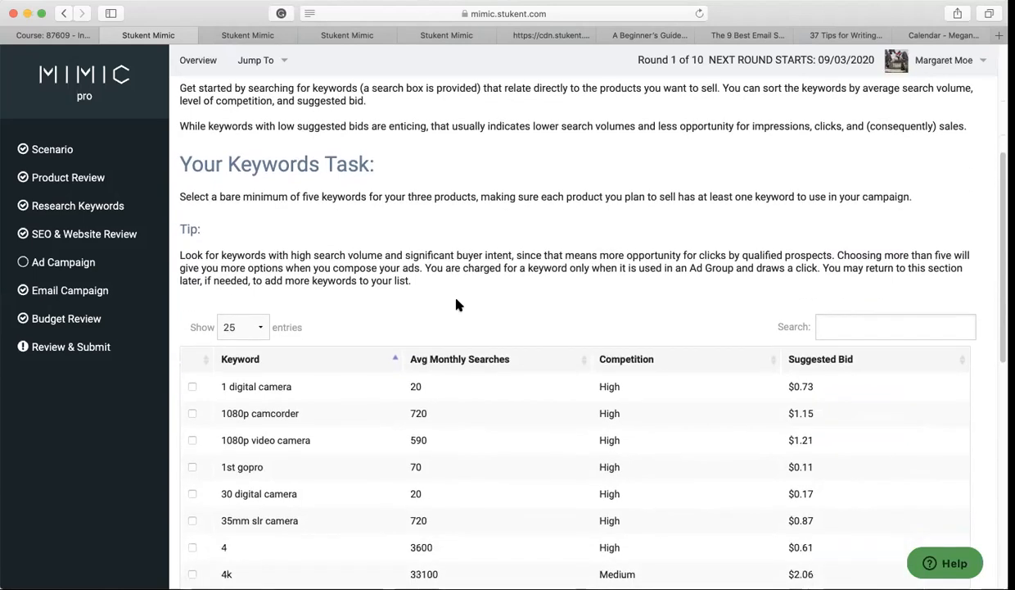
- Look over the keyword table's columns for average monthly searches, competition and suggested bid alongside the selection tip
scroll(457, 304, "down", 2)
scroll(457, 304, "down", 2)
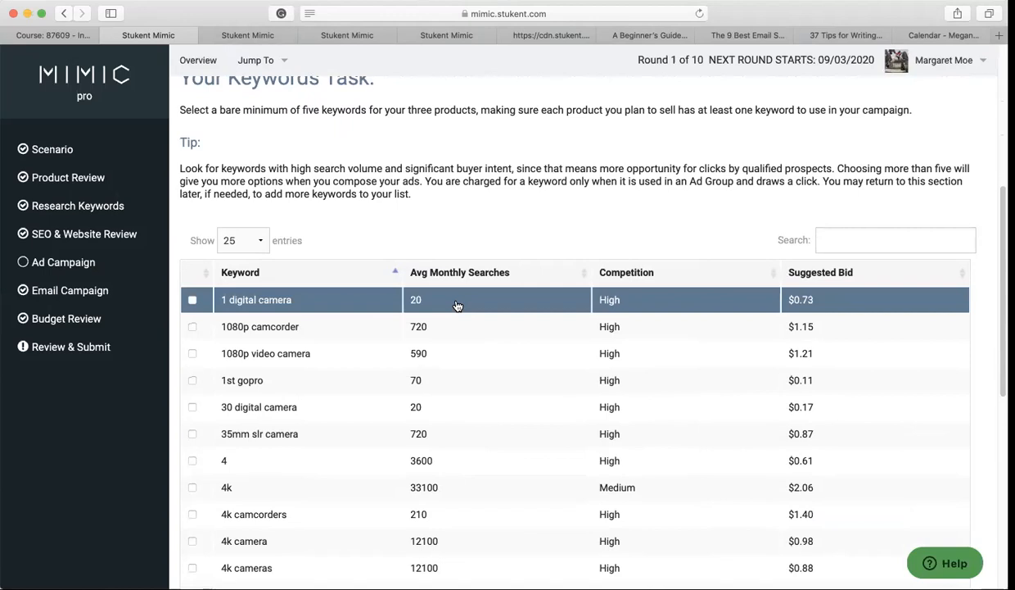
scroll(456, 305, "down", 3)
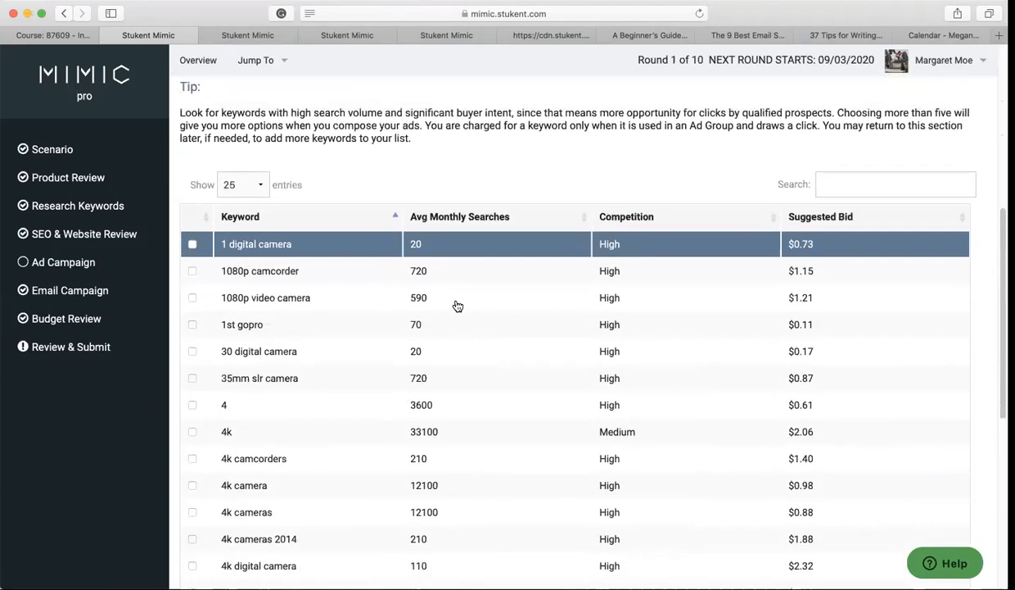
scroll(457, 304, "up", 5)
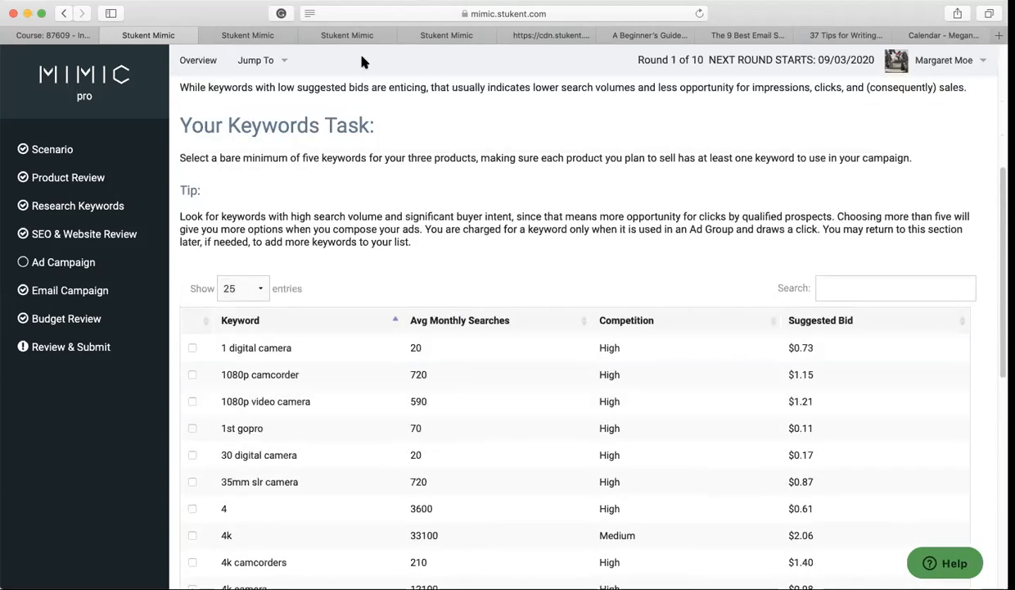
left_click(501, 455)
scroll(509, 454, "down", 7)
scroll(511, 455, "down", 2)
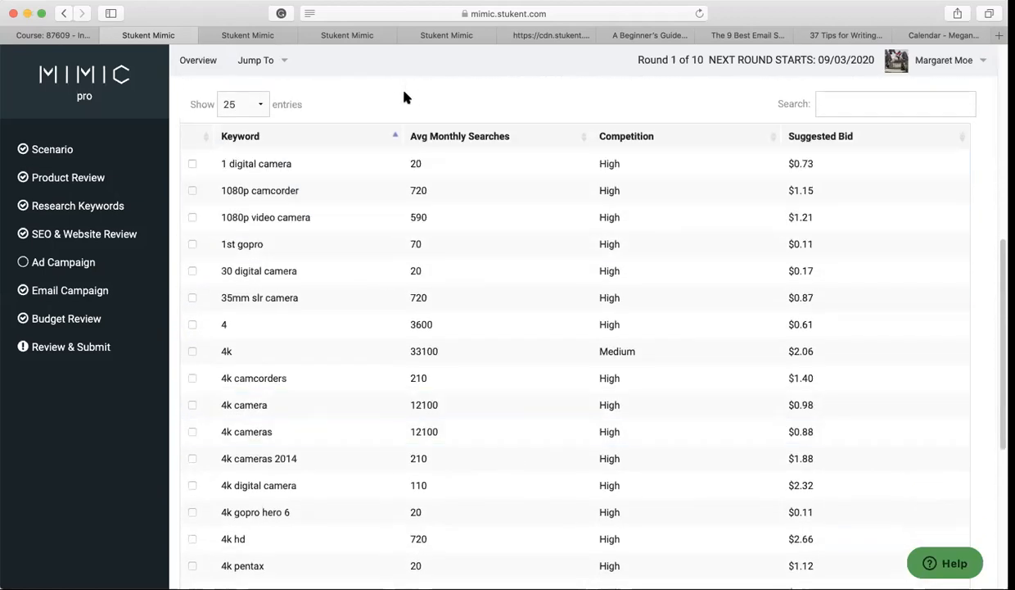
- Scan the first 25 keyword entries down to the end of the page and back to the start of the table
scroll(404, 97, "up", 1)
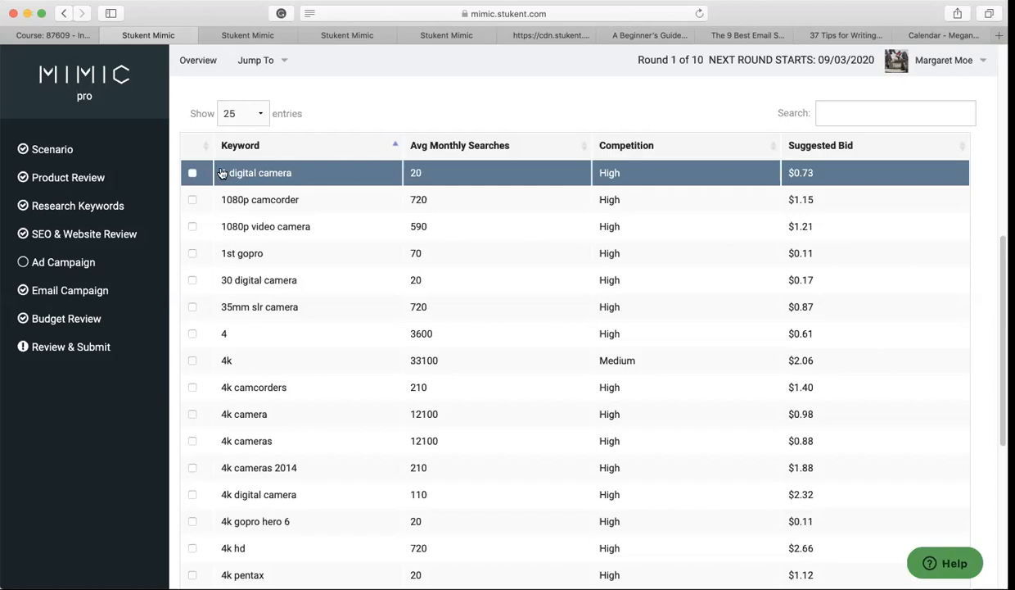
scroll(222, 173, "down", 1)
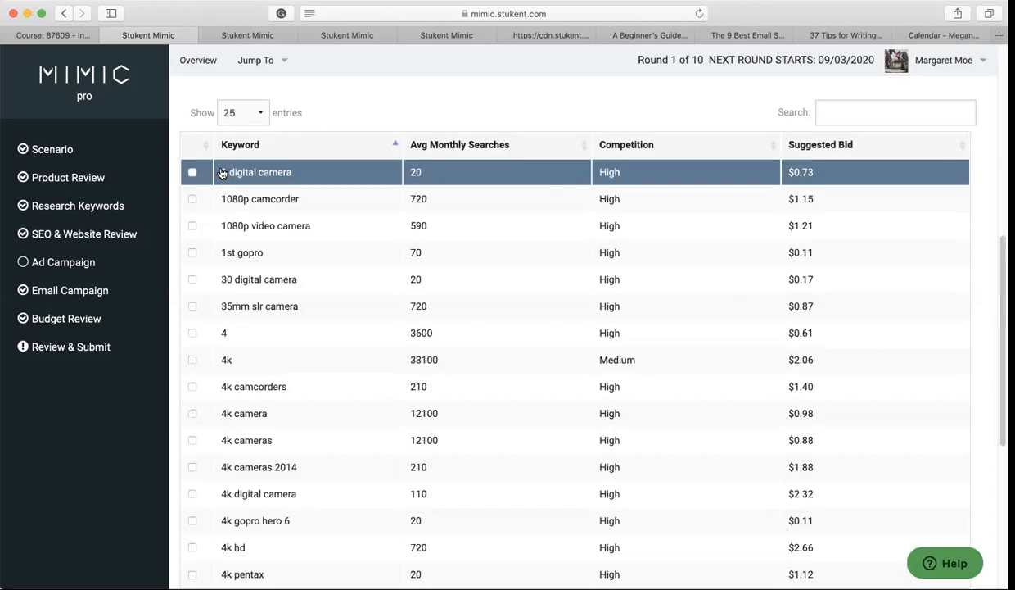
scroll(222, 173, "down", 2)
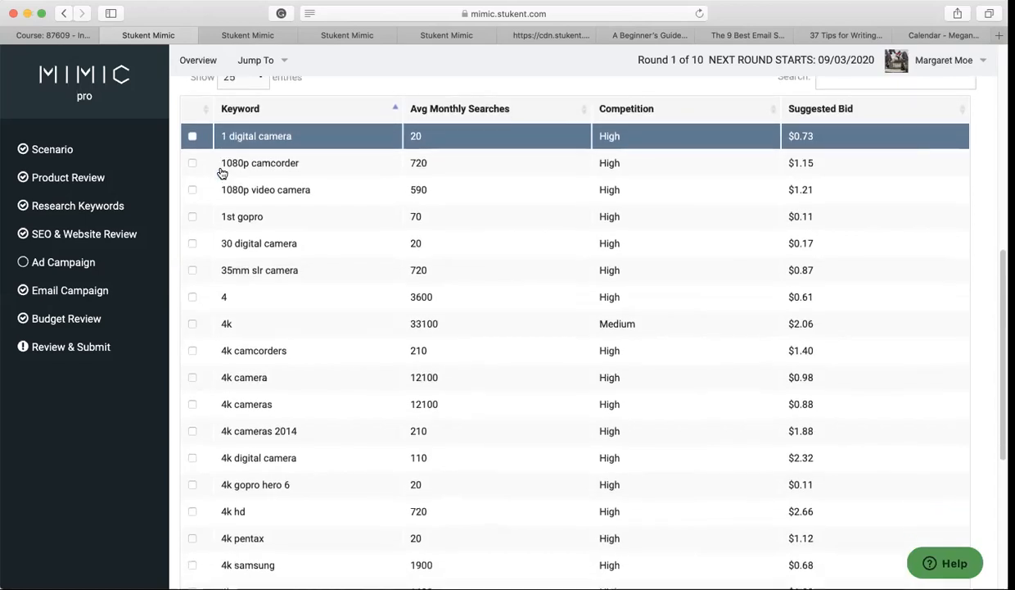
scroll(236, 270, "down", 5)
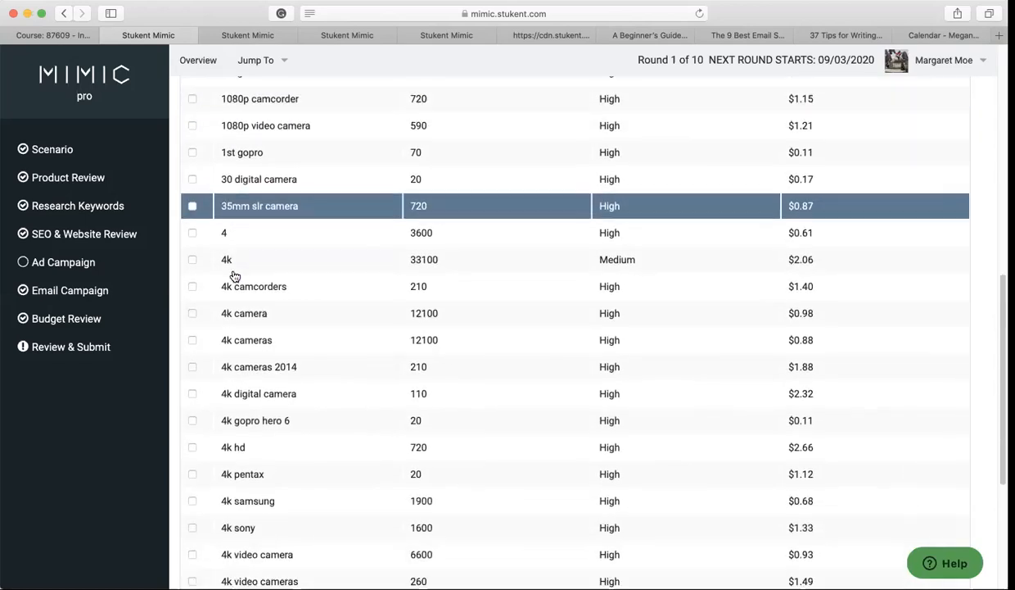
scroll(239, 253, "down", 7)
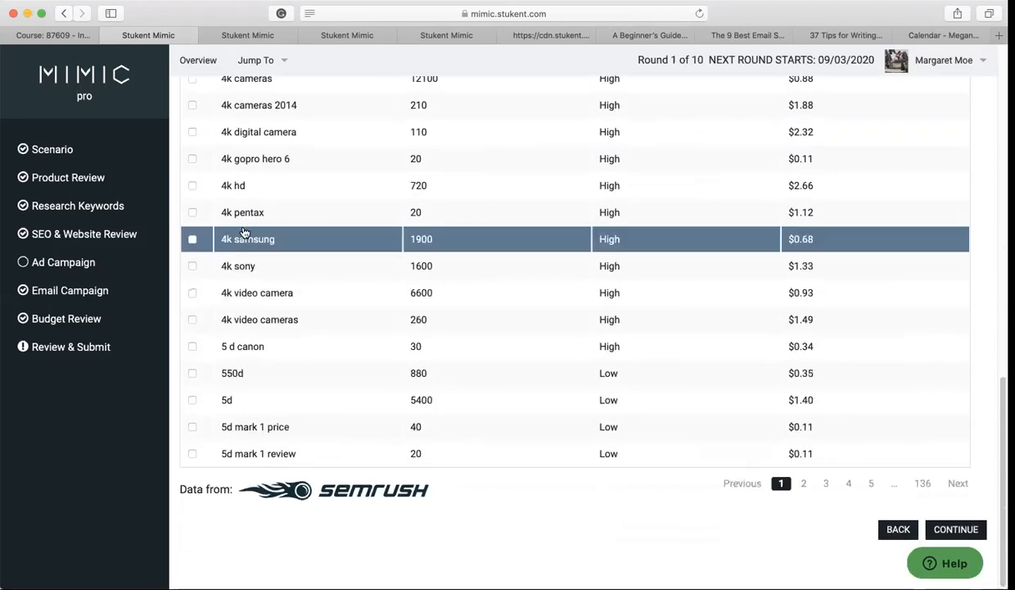
scroll(244, 233, "up", 2)
scroll(243, 233, "up", 14)
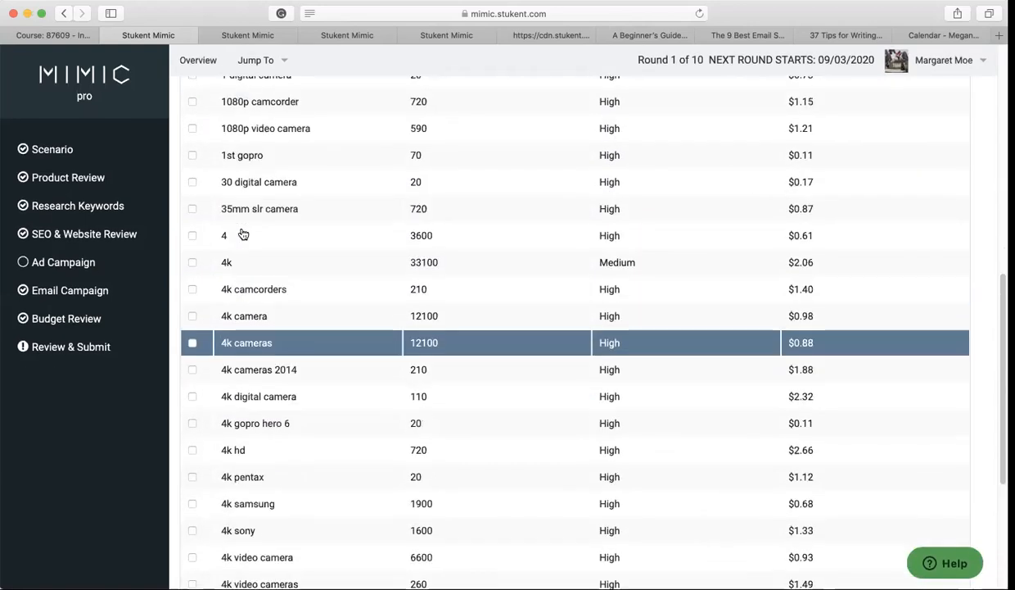
scroll(586, 356, "down", 4)
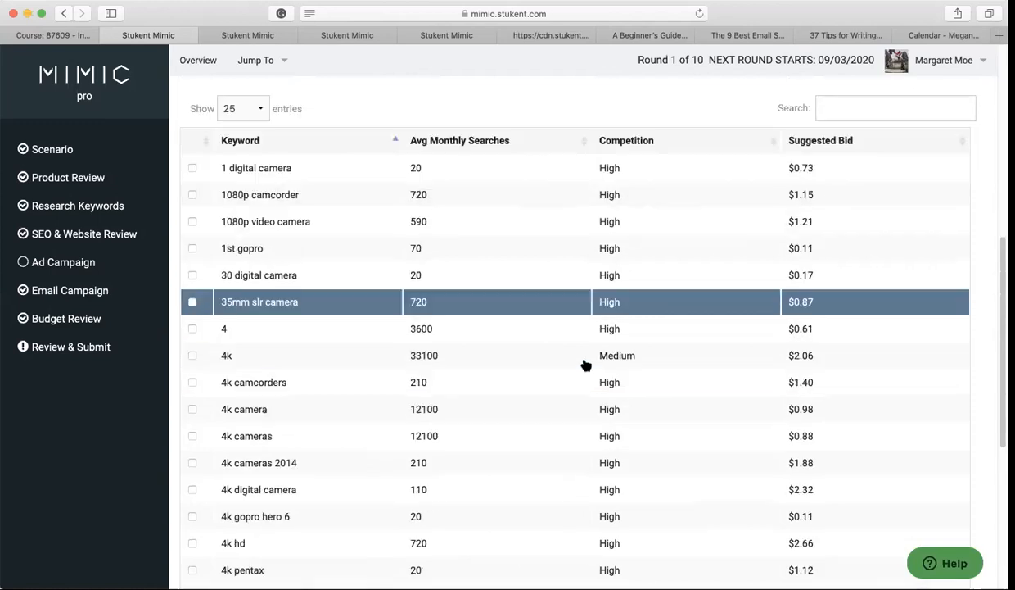
- Compare search volumes and suggested bids of the listed keywords, and check how many pages the keyword list has
scroll(586, 353, "down", 1)
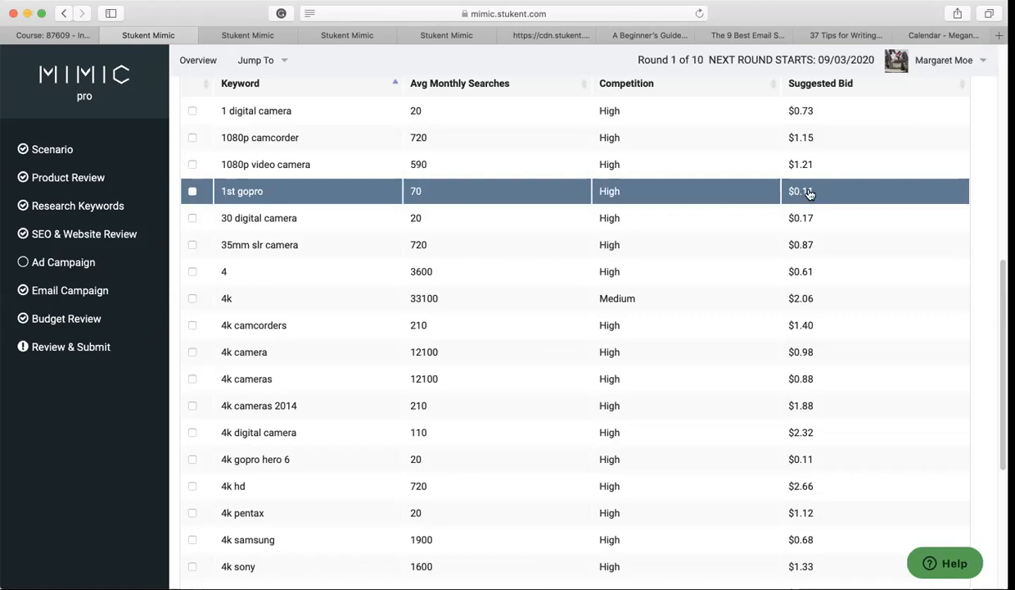
scroll(807, 197, "up", 3)
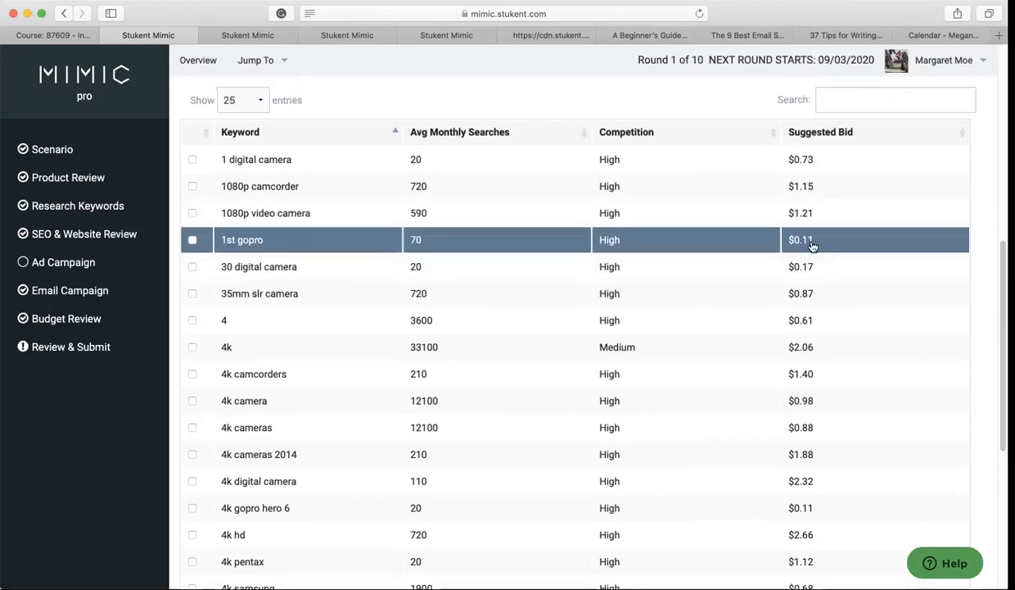
scroll(399, 255, "up", 5)
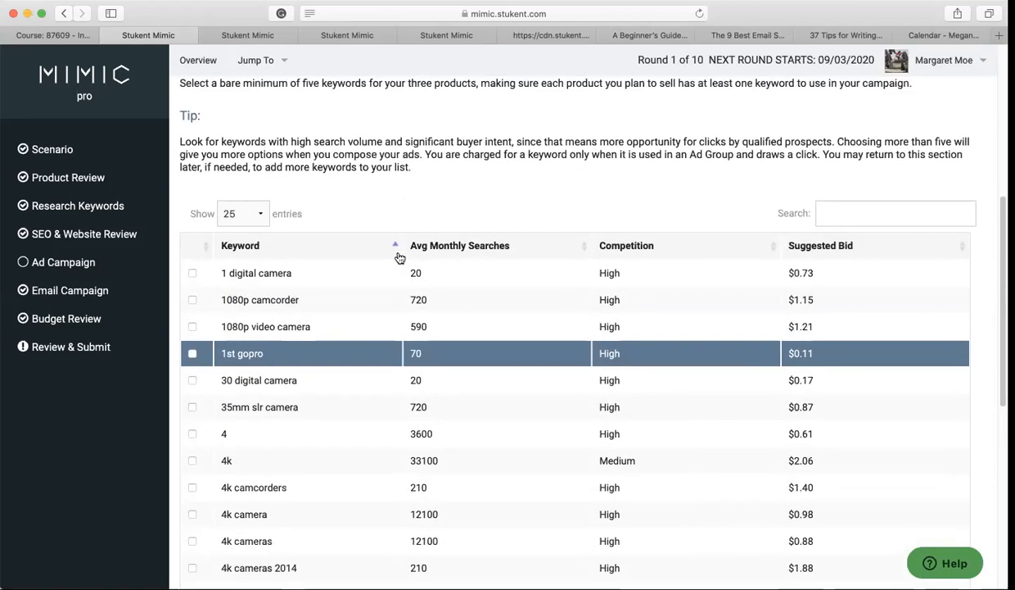
scroll(399, 251, "down", 1)
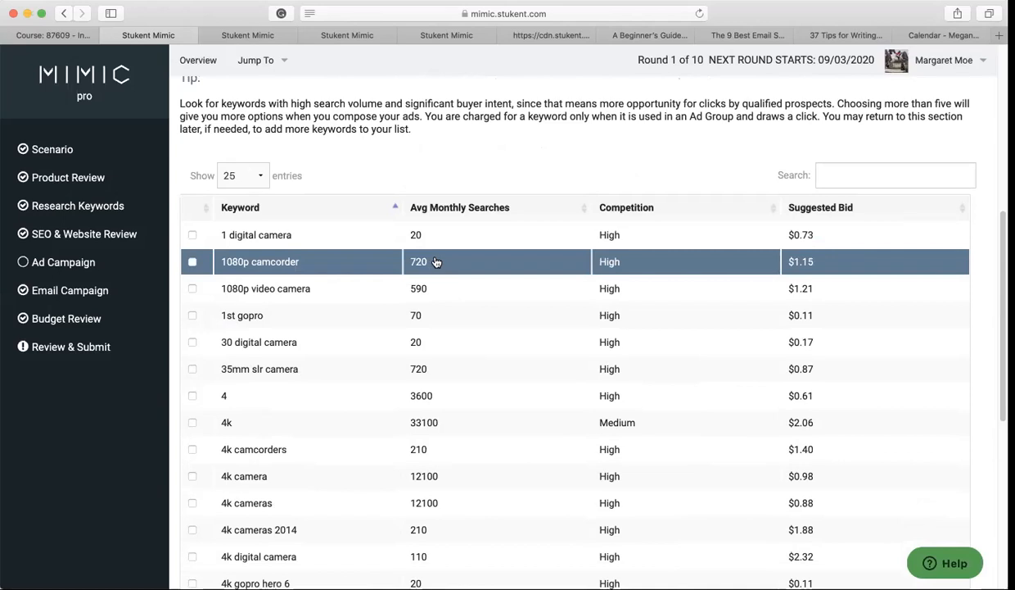
scroll(437, 261, "down", 3)
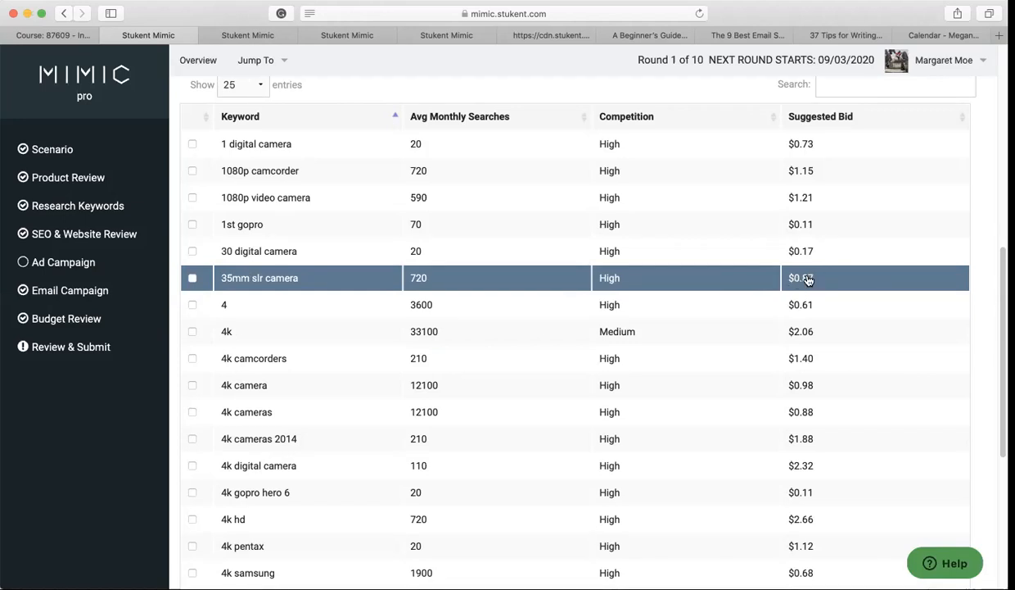
scroll(538, 390, "down", 5)
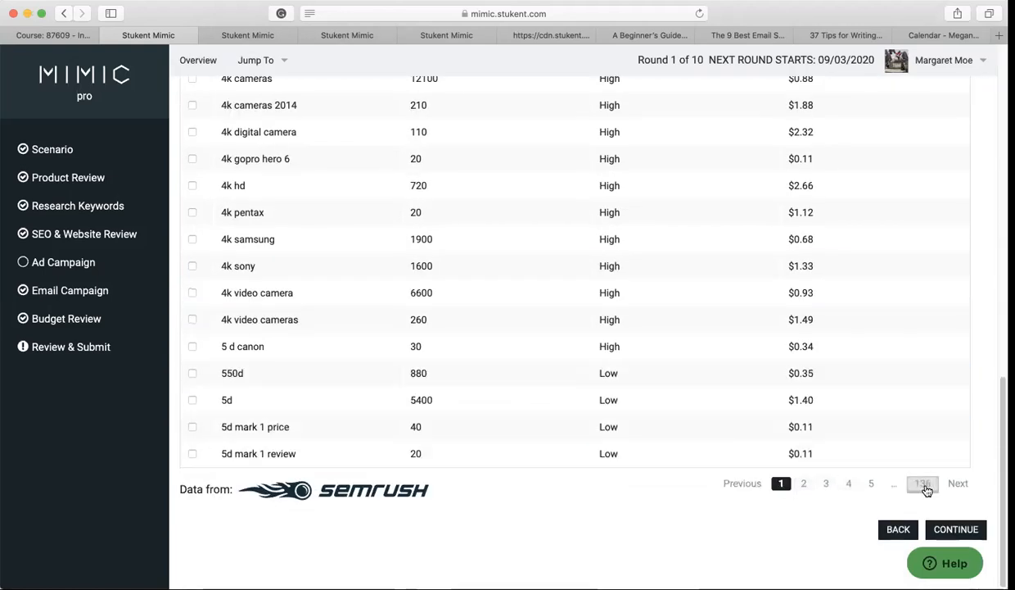
- Search the keyword list for "go pro"
scroll(791, 386, "up", 8)
scroll(852, 381, "down", 2)
left_click(833, 294)
type("go pro")
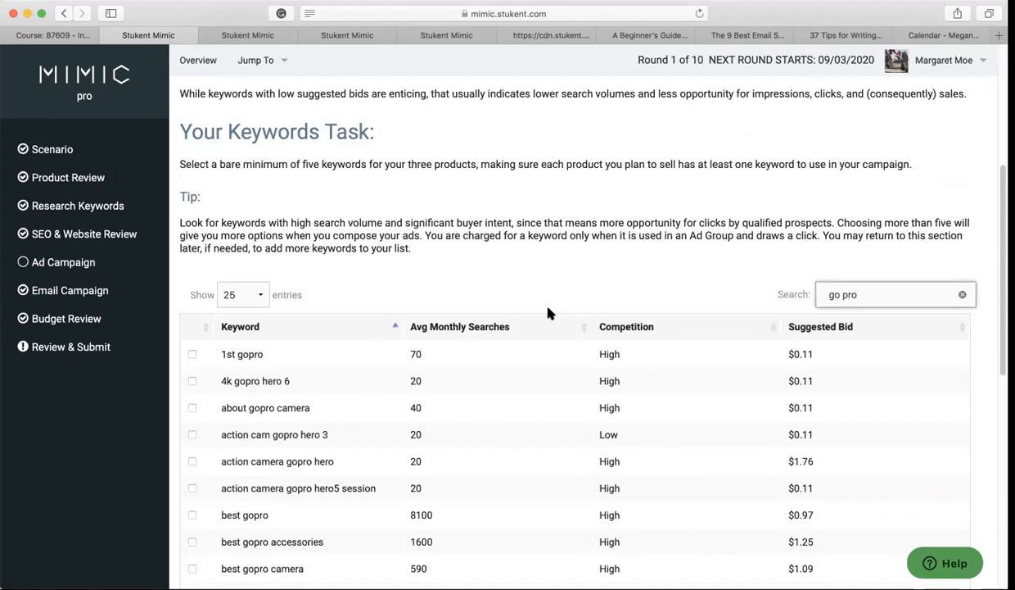
- Review the go pro keywords, comparing their monthly searches, competition, suggested bids and buyer intent
scroll(369, 335, "down", 2)
scroll(270, 299, "down", 1)
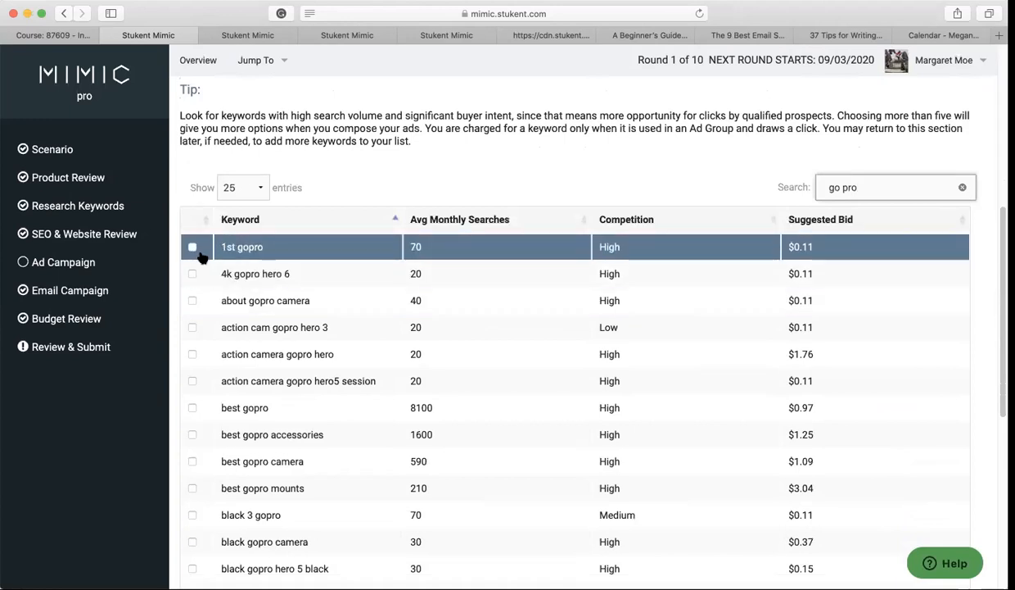
left_click(194, 302)
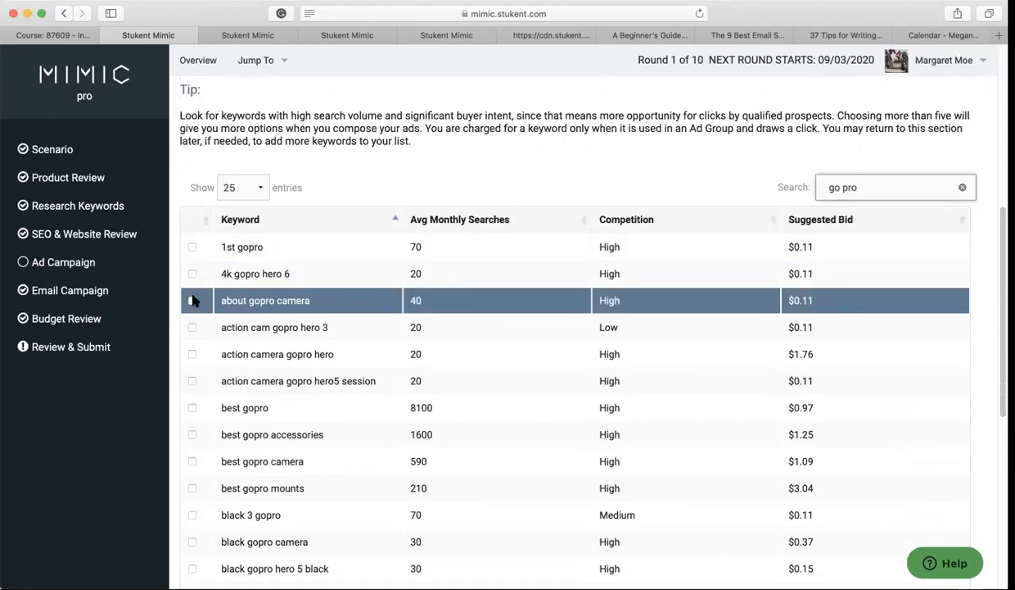
scroll(219, 316, "down", 2)
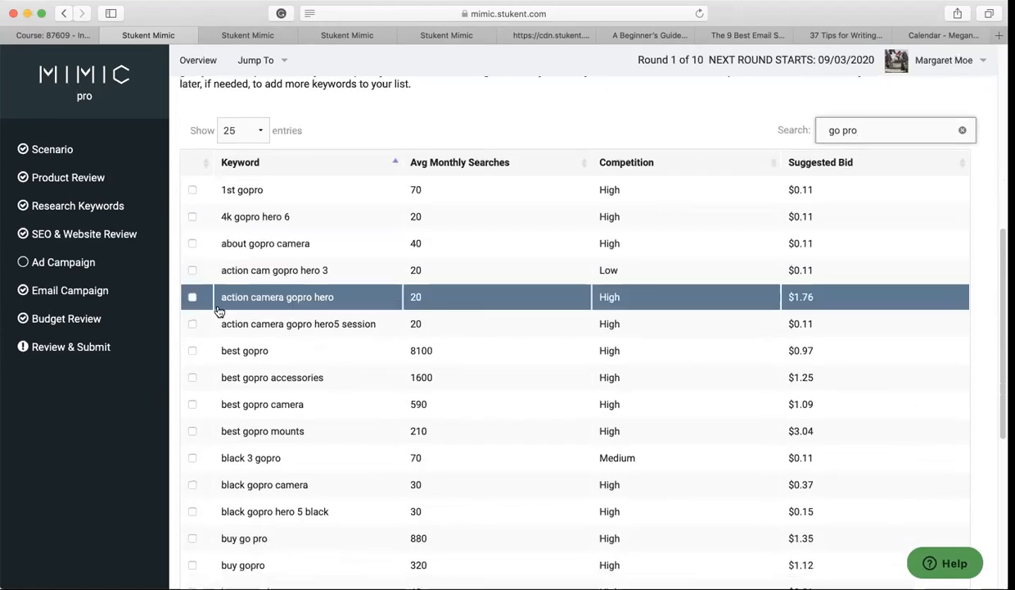
scroll(219, 311, "down", 1)
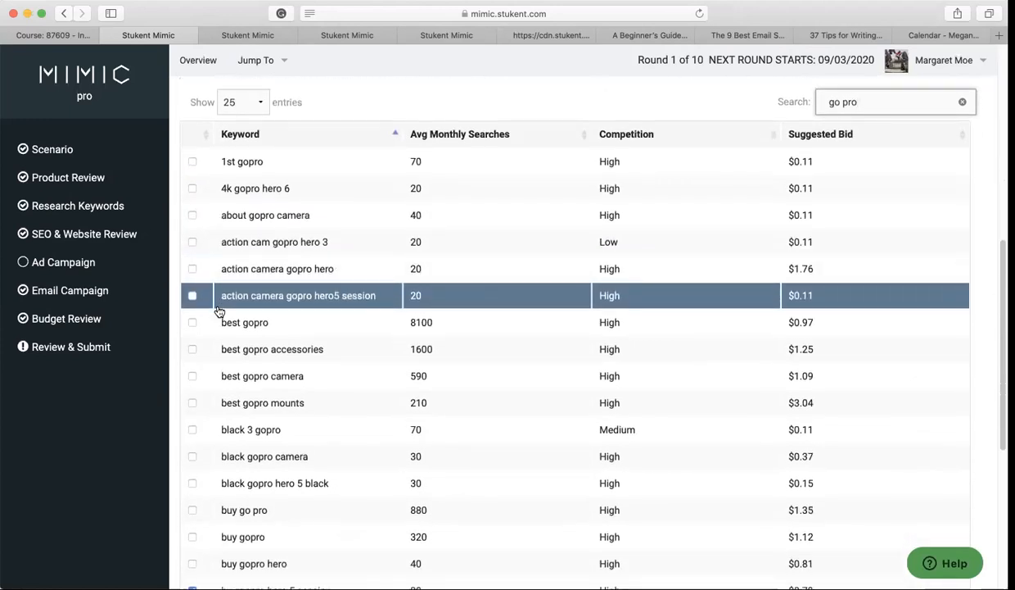
scroll(245, 303, "down", 1)
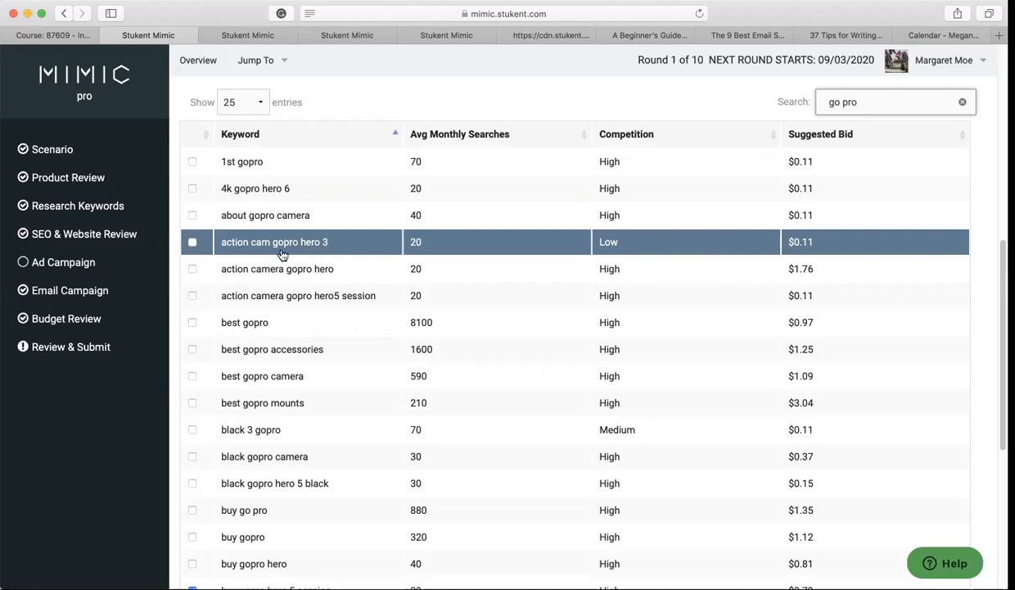
scroll(259, 265, "down", 1)
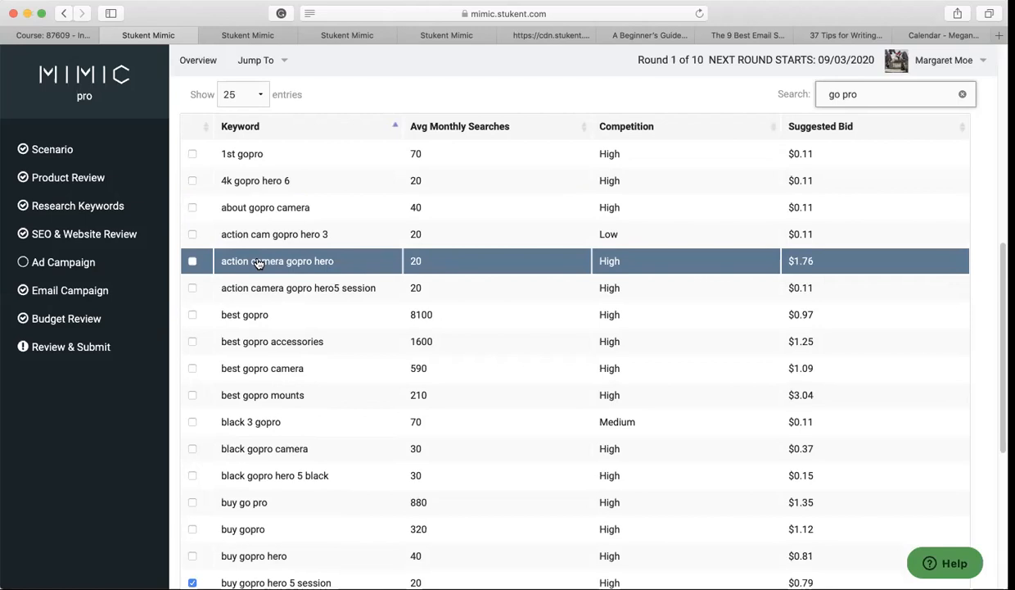
- Select the keywords "camara gopro hero" and "camera go pro" on the first page of go pro results
scroll(258, 262, "down", 1)
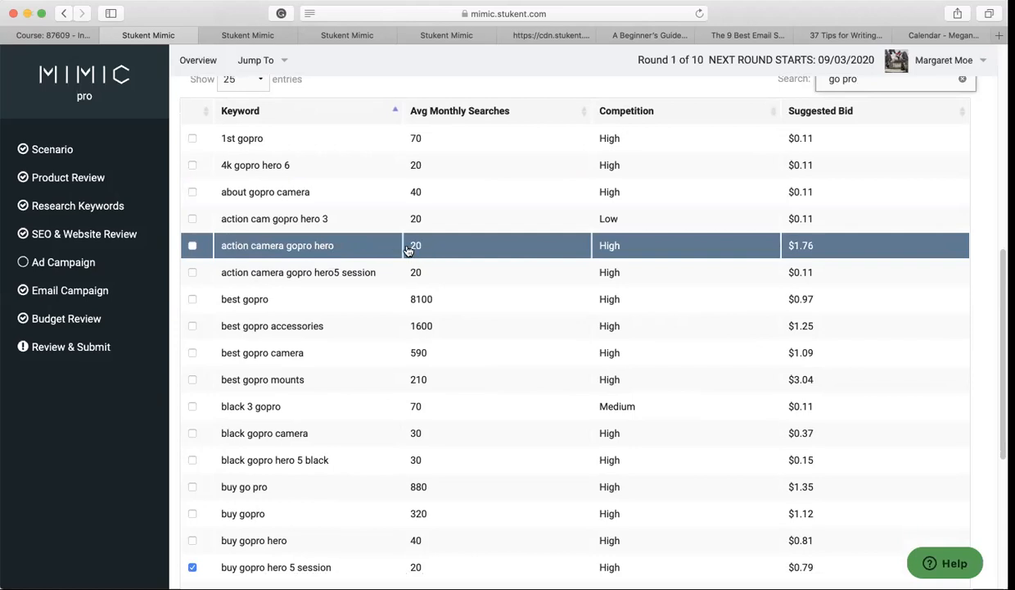
scroll(256, 336, "down", 5)
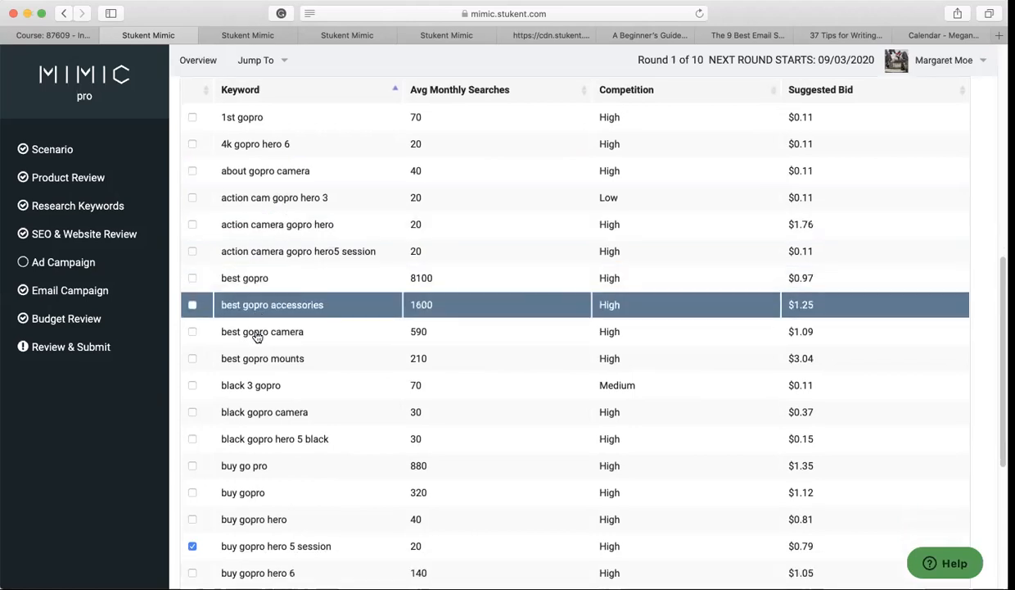
scroll(256, 336, "down", 2)
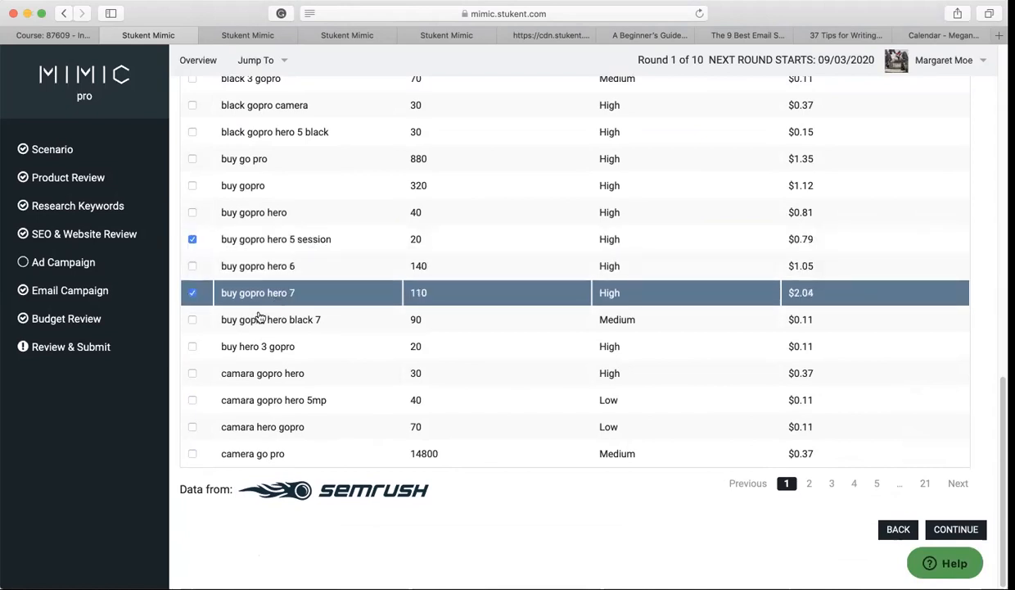
left_click(192, 373)
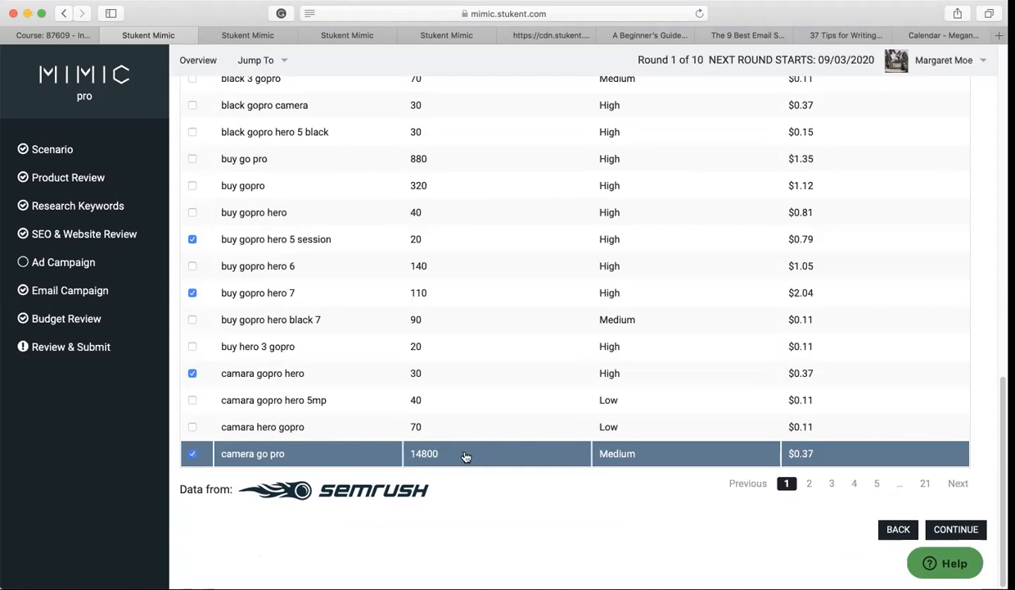
- Select the general "go pro" keyword on page 2 of the go pro results
left_click(809, 483)
scroll(504, 311, "up", 5)
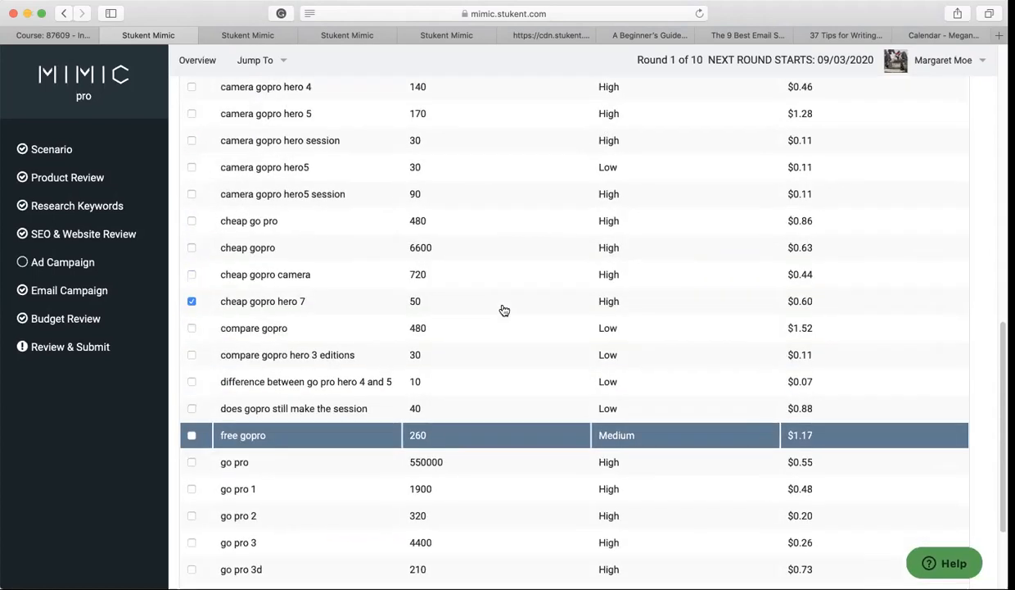
scroll(504, 311, "up", 3)
scroll(504, 310, "down", 6)
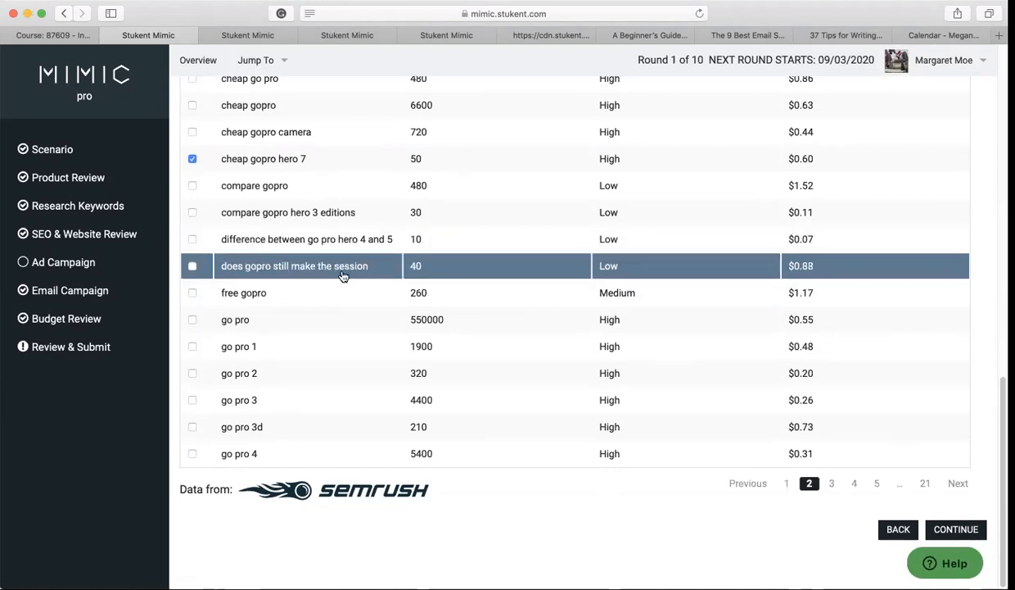
left_click(191, 320)
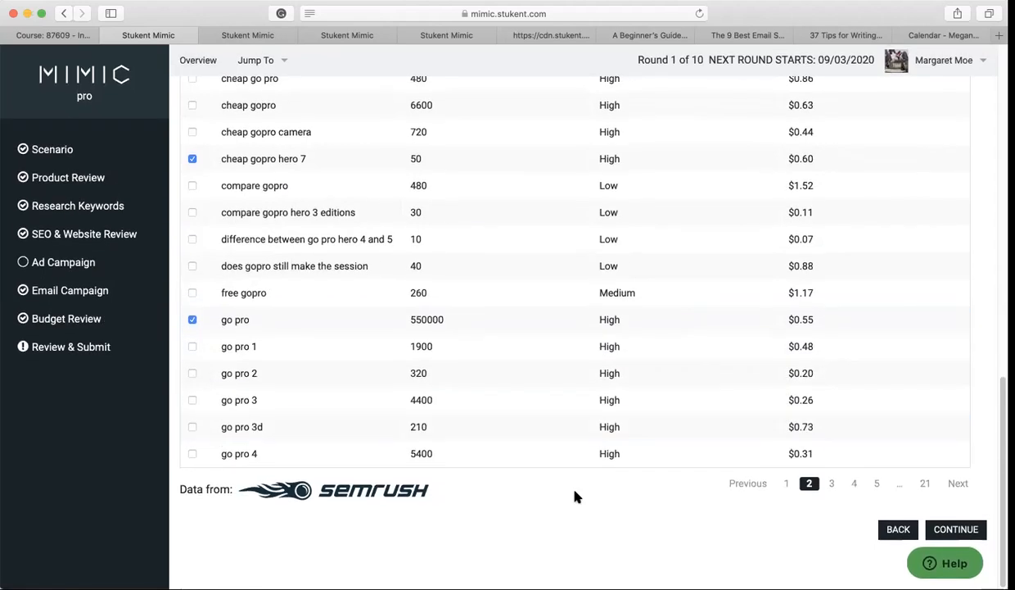
- Select "go pro hero", "go pro cameras" and "go pro 7 price" on page 3 of the go pro results
left_click(832, 484)
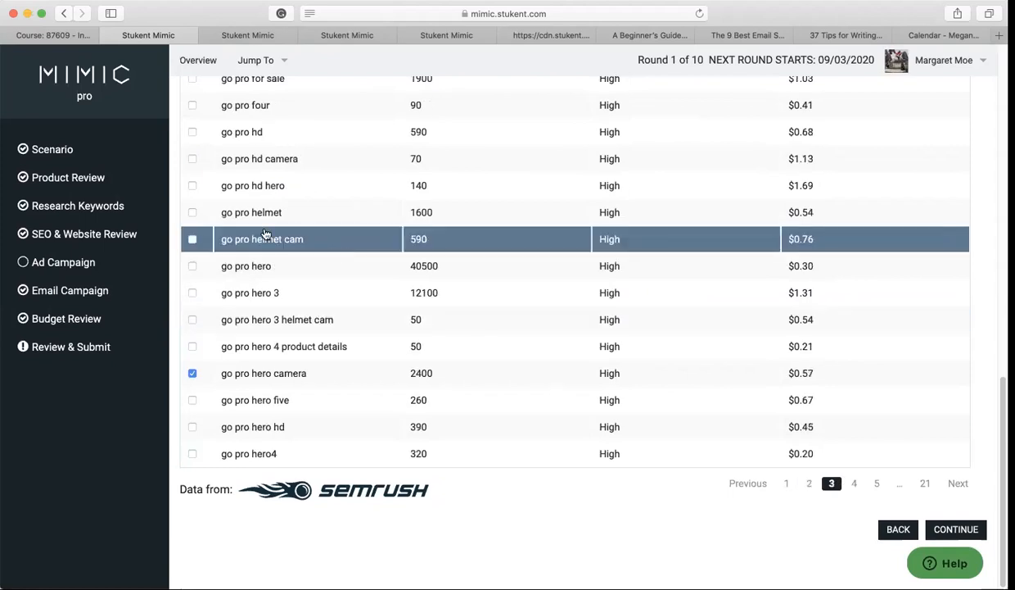
left_click(191, 266)
scroll(196, 256, "up", 5)
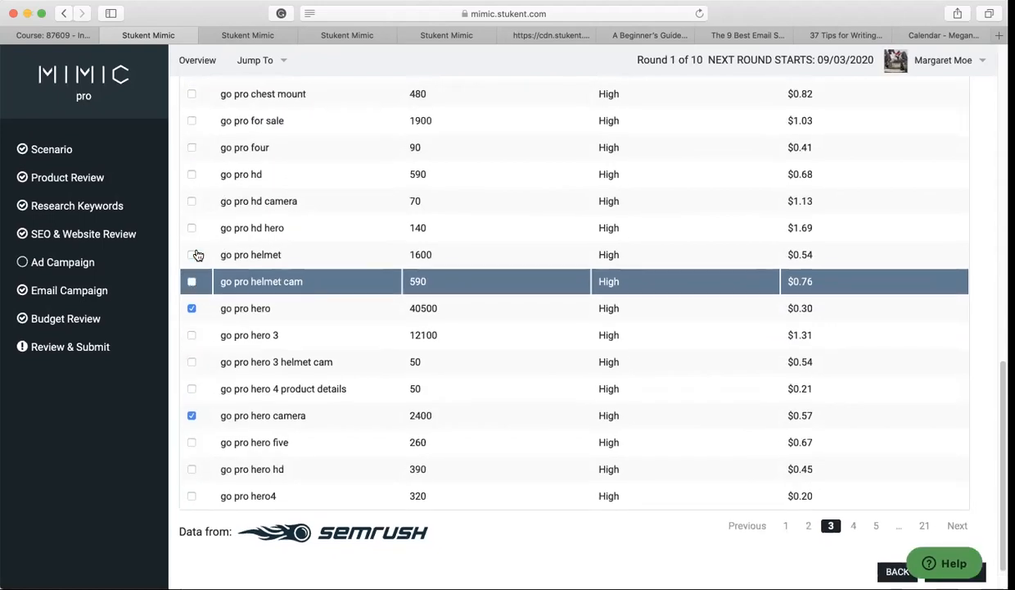
scroll(197, 256, "up", 1)
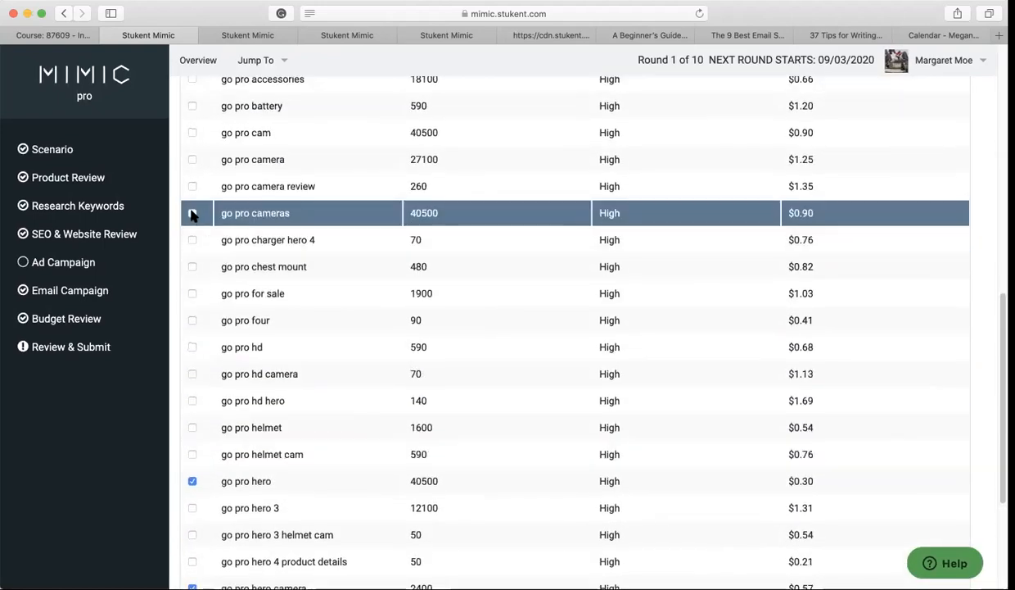
left_click(193, 214)
scroll(194, 214, "up", 3)
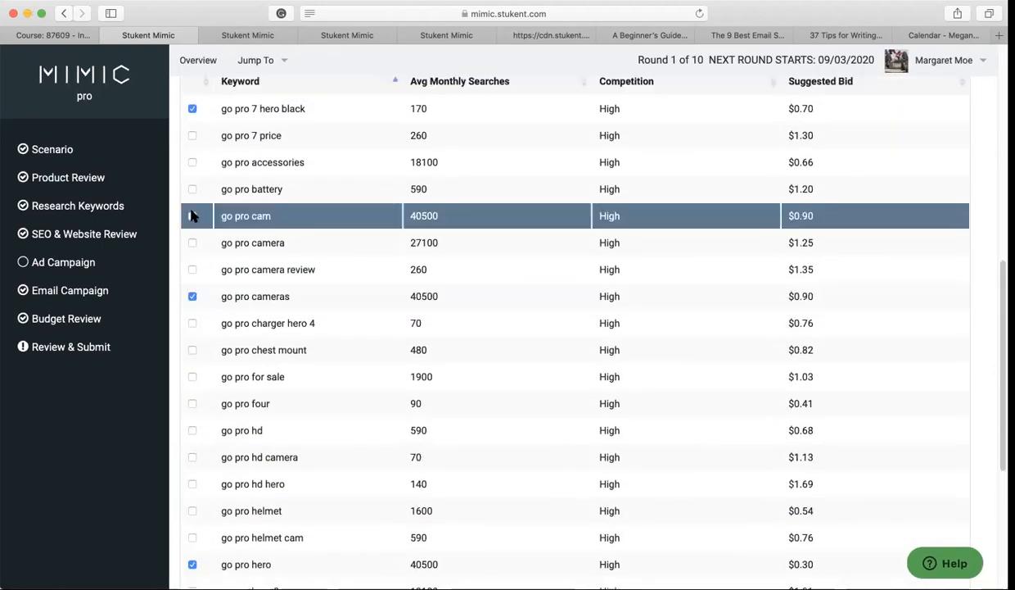
scroll(192, 215, "up", 1)
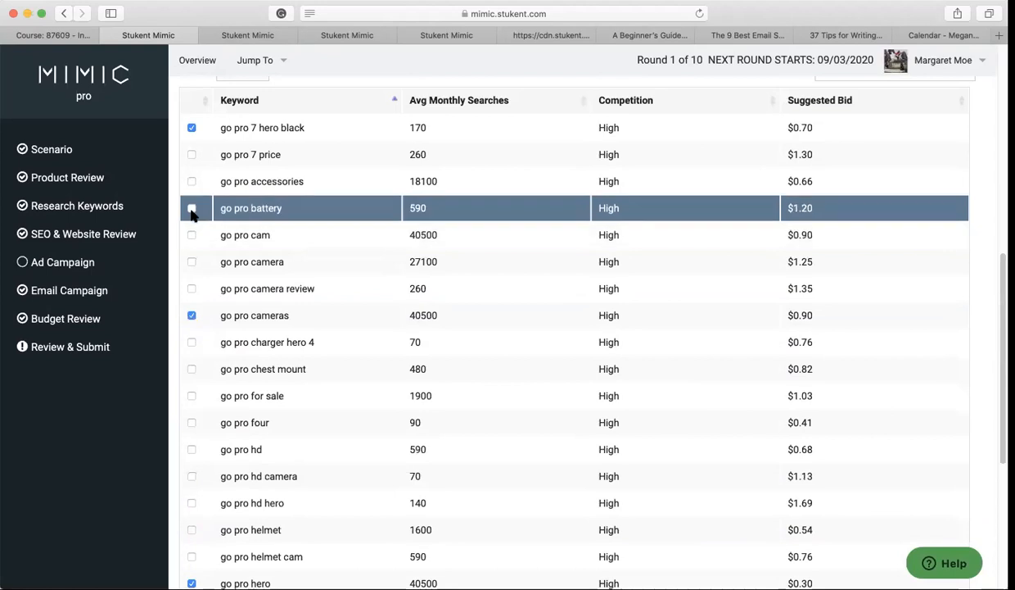
left_click(192, 155)
scroll(297, 310, "down", 5)
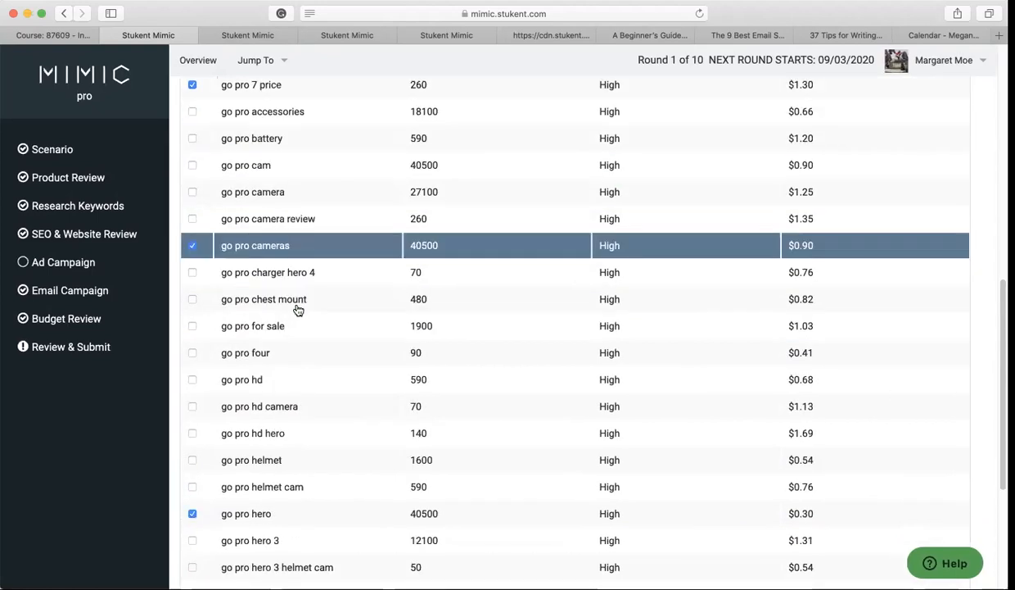
scroll(297, 310, "up", 10)
scroll(294, 311, "down", 10)
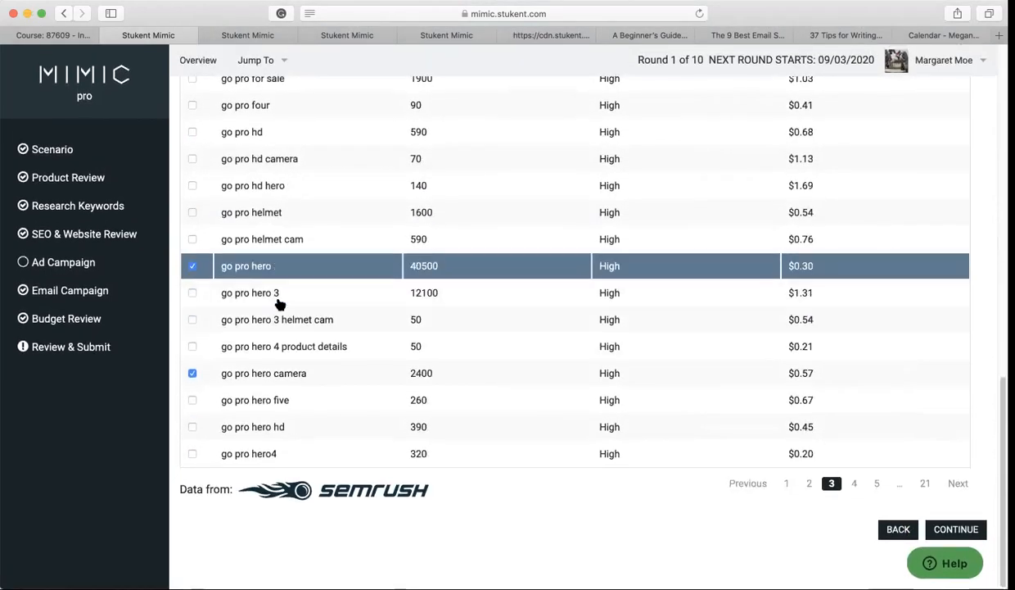
- Search the keyword list for "canon"
scroll(564, 177, "up", 15)
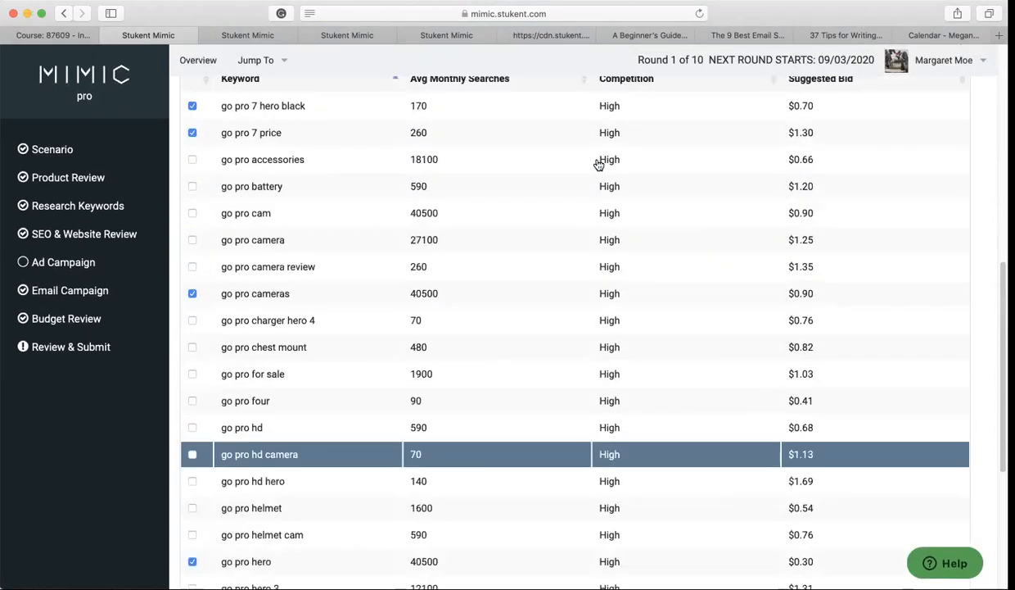
scroll(745, 225, "down", 2)
scroll(668, 373, "down", 3)
triple_click(862, 346)
type("canon")
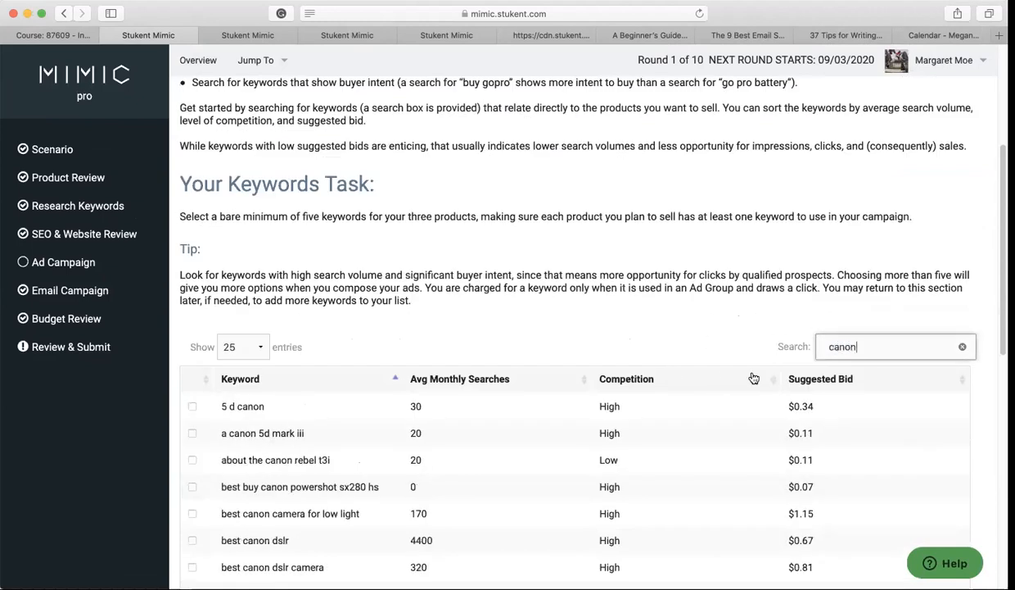
- Select the keyword "camara canon t6i" on the first page of canon results
left_click(289, 416)
scroll(292, 416, "down", 2)
scroll(293, 417, "down", 2)
left_click(291, 417)
scroll(292, 417, "down", 5)
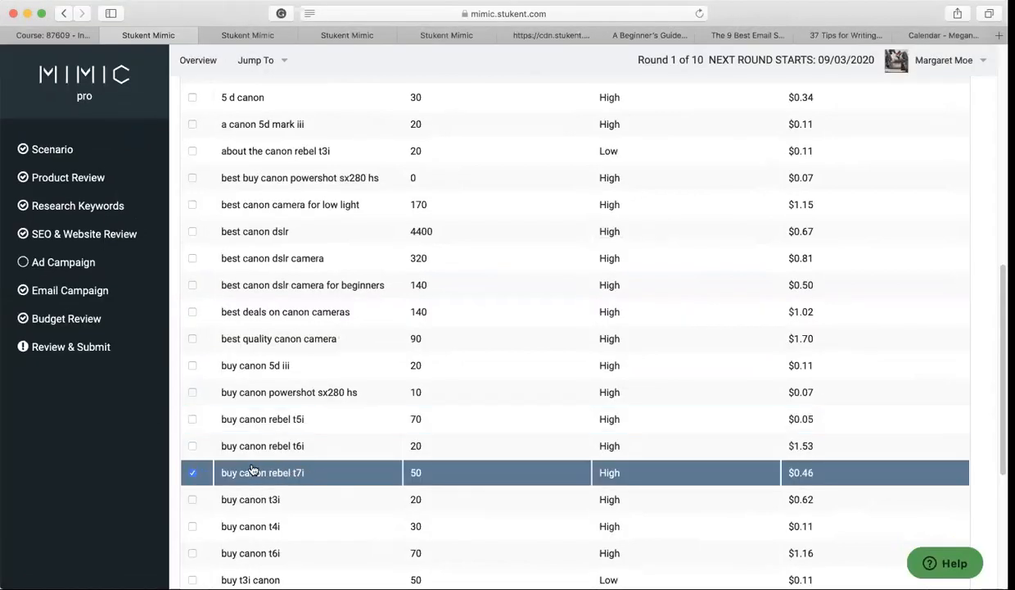
scroll(258, 467, "down", 5)
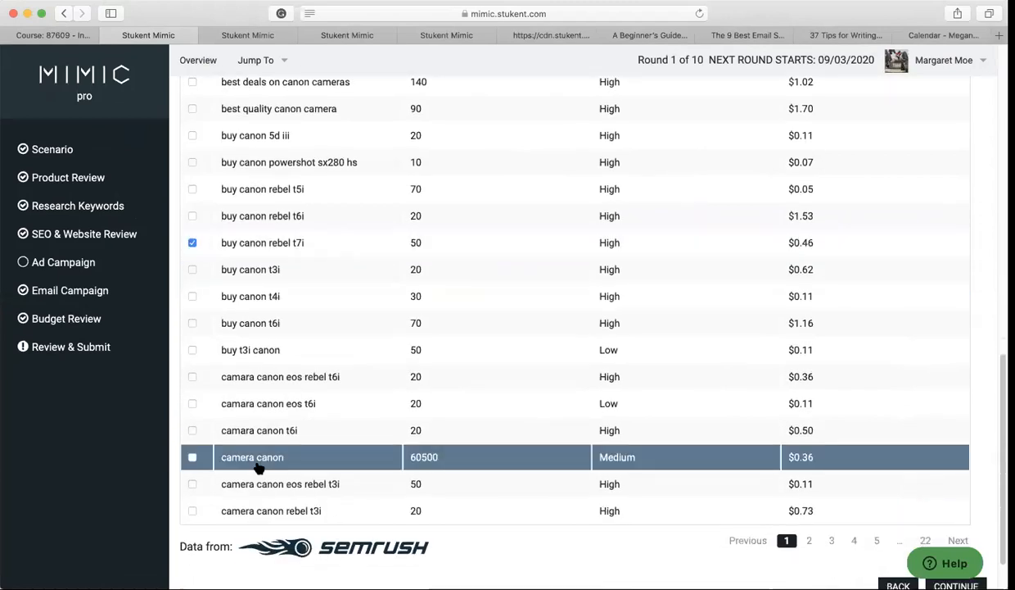
left_click(193, 430)
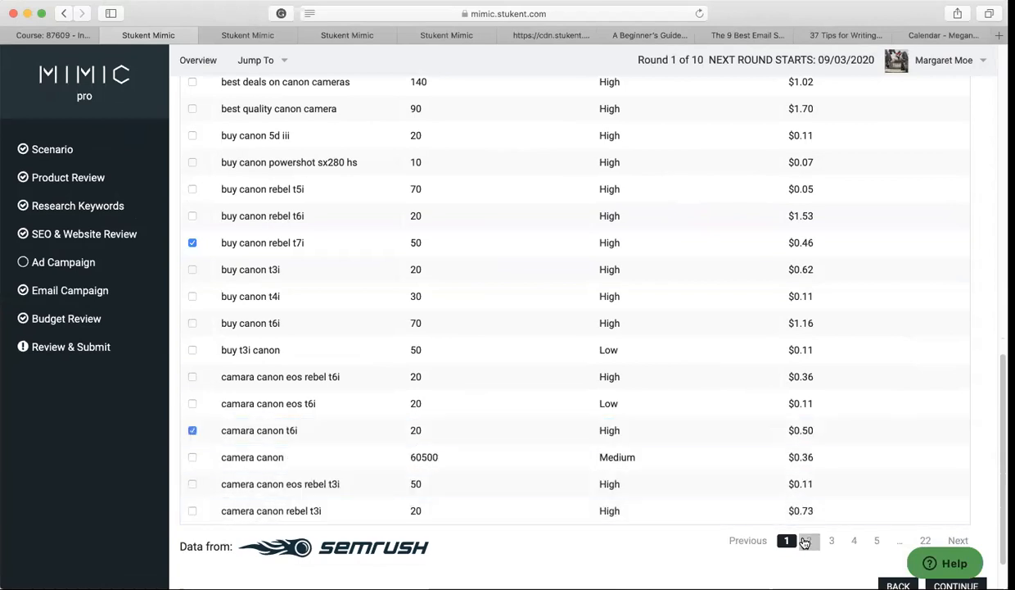
- Select "camera canon t7i", "camera digital canon" and "canon" on page 2 of the canon results
left_click(810, 542)
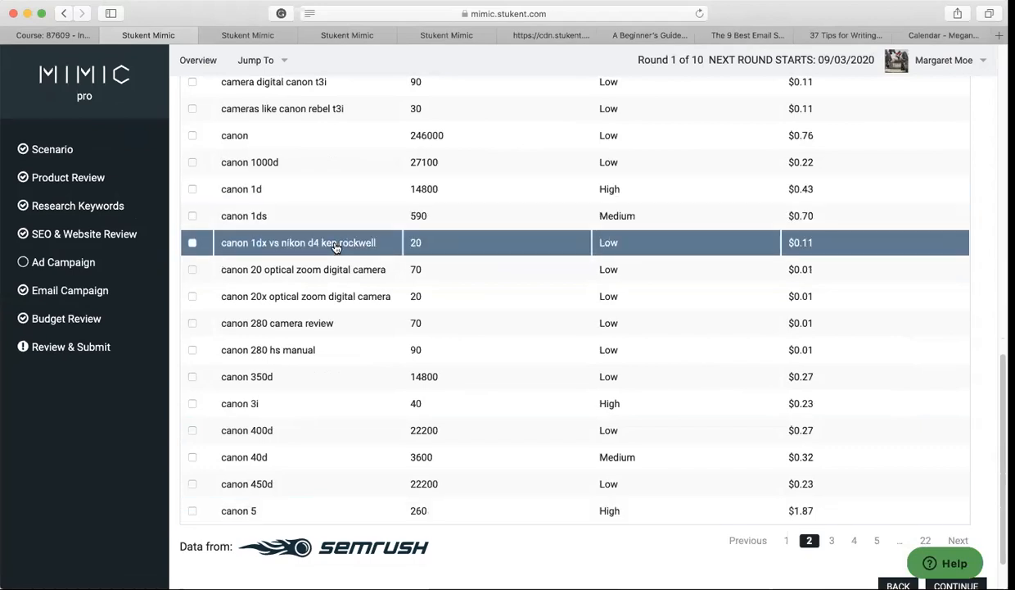
scroll(444, 246, "up", 9)
scroll(444, 246, "down", 5)
scroll(444, 245, "down", 2)
scroll(446, 243, "up", 2)
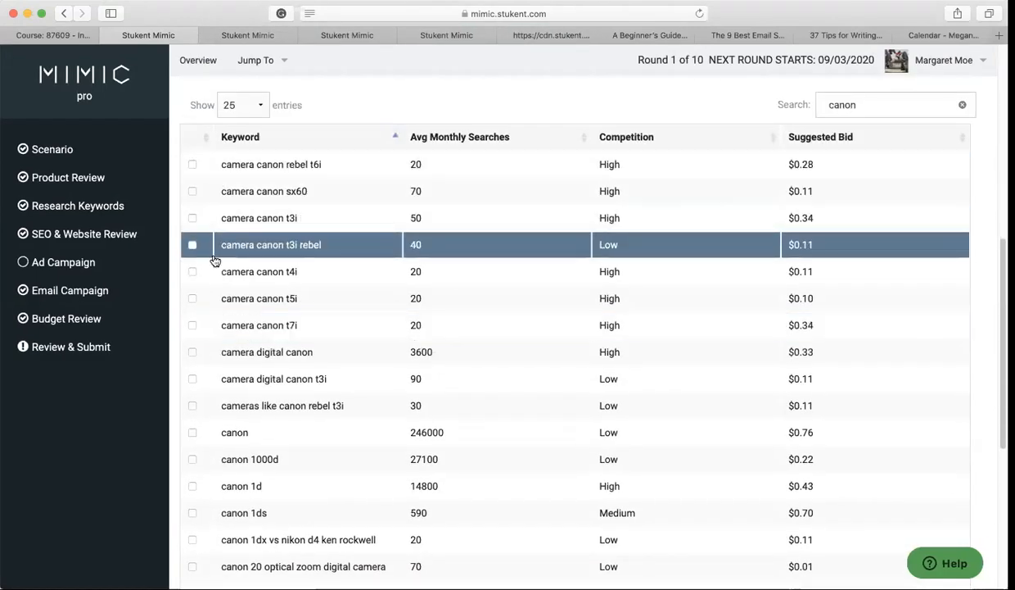
left_click(190, 327)
scroll(336, 352, "down", 3)
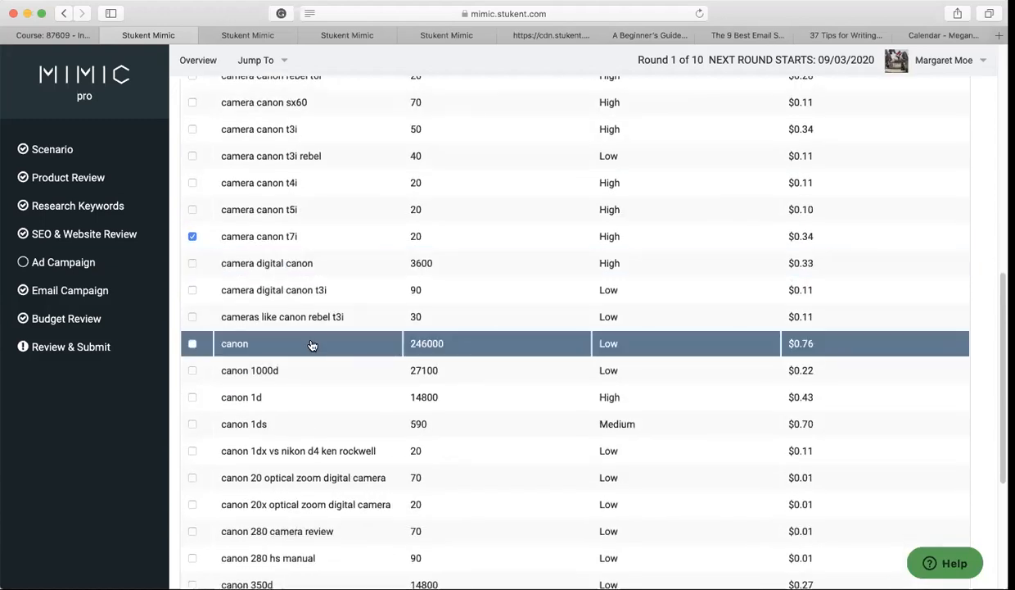
left_click(191, 263)
scroll(192, 343, "down", 2)
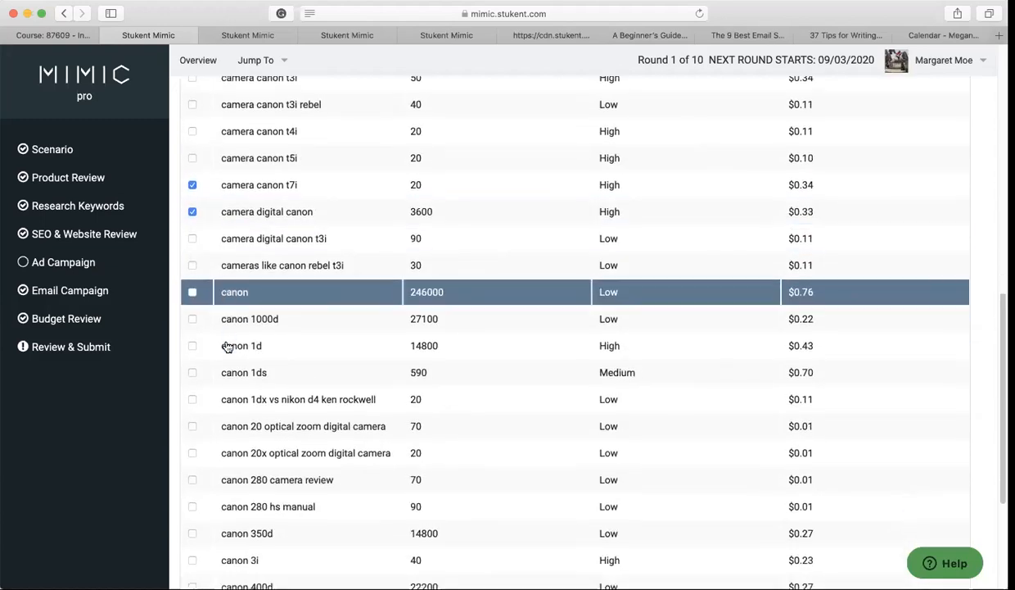
left_click(191, 295)
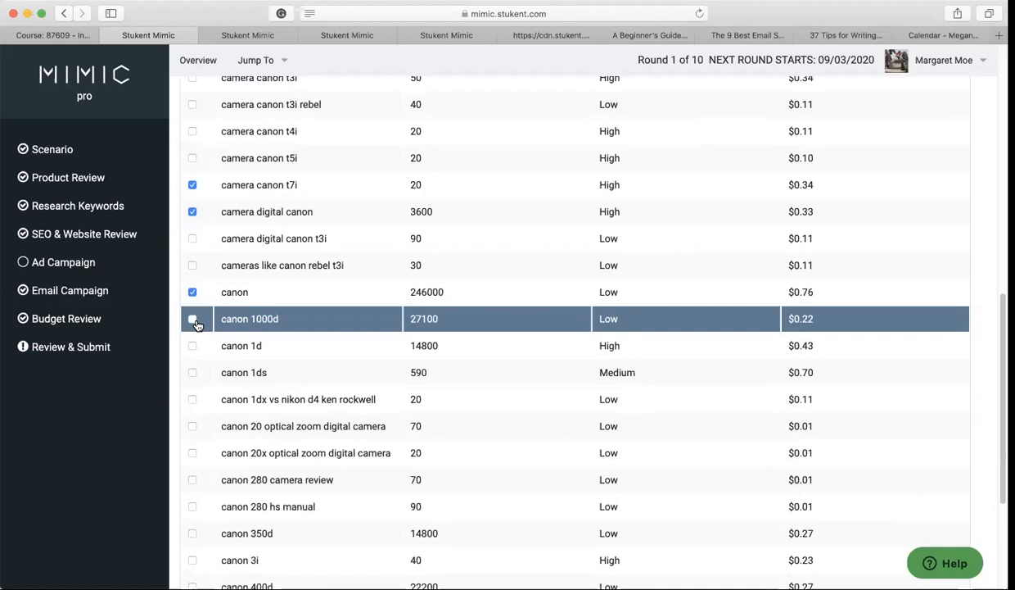
- Scan the remaining canon keywords on page 2 and proceed to the Website Setup page
scroll(210, 369, "down", 7)
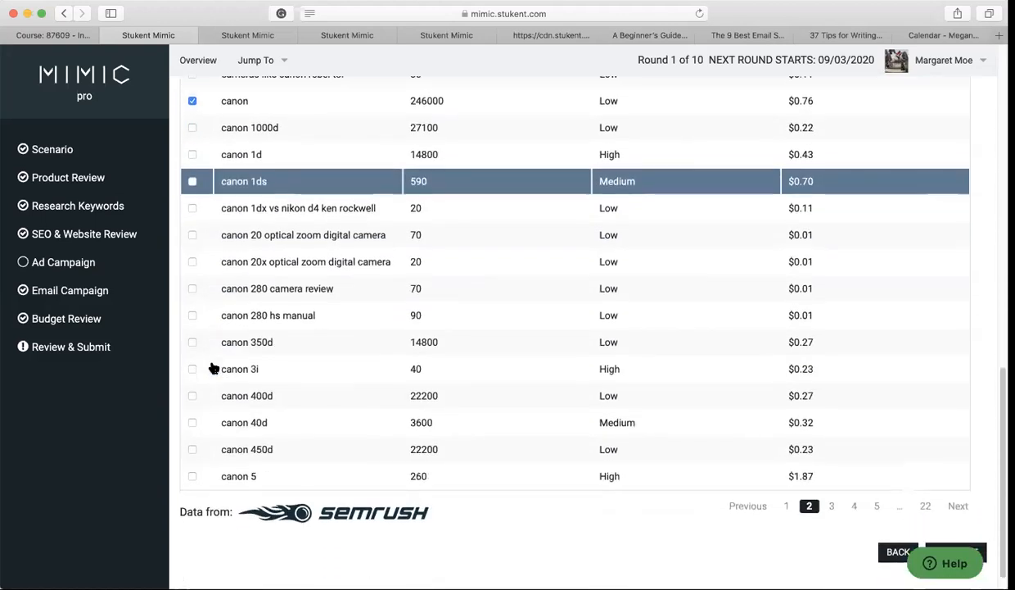
scroll(453, 284, "up", 15)
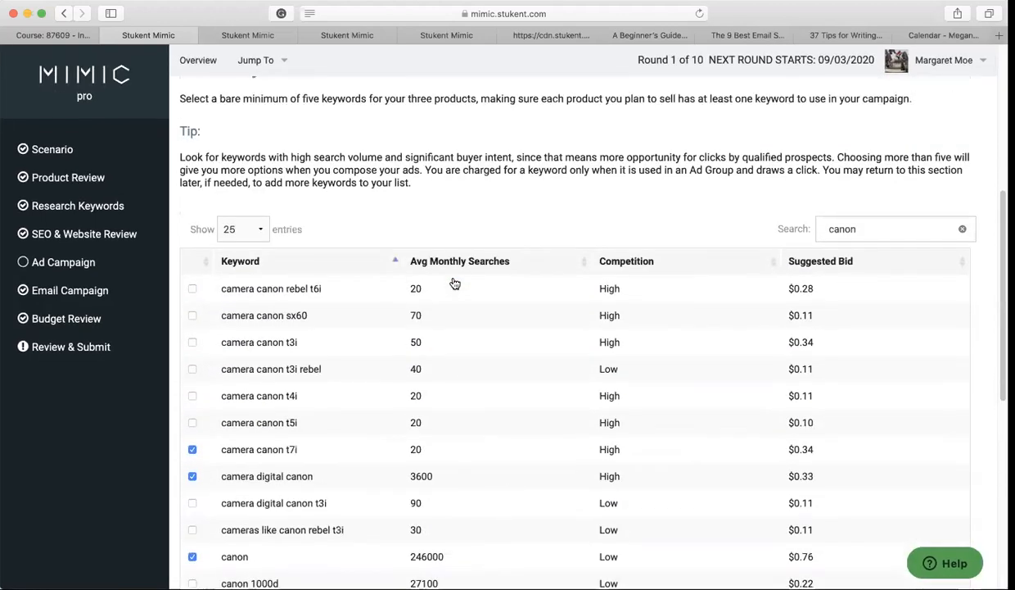
scroll(455, 283, "down", 10)
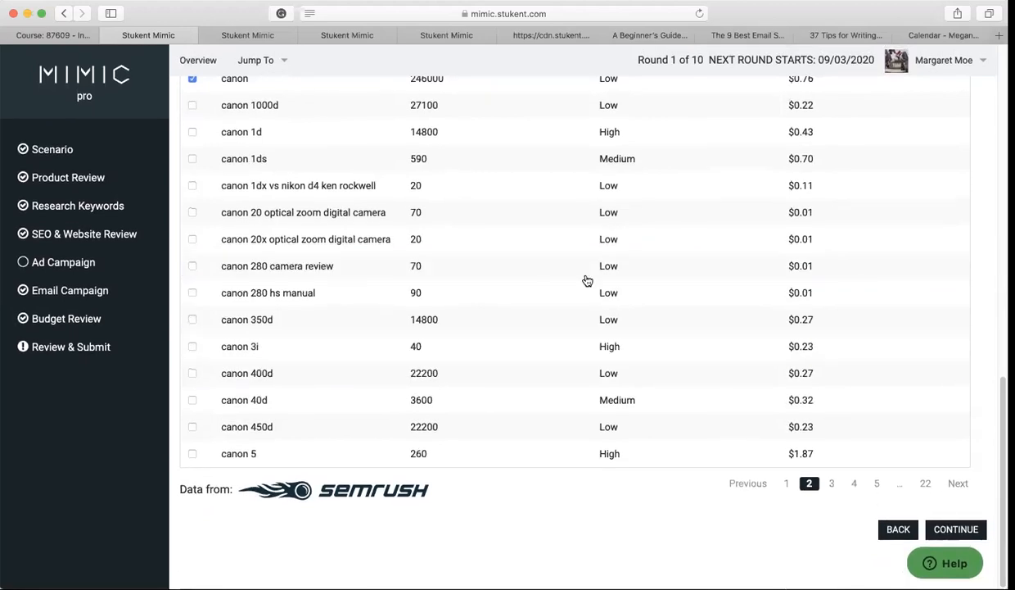
left_click(942, 529)
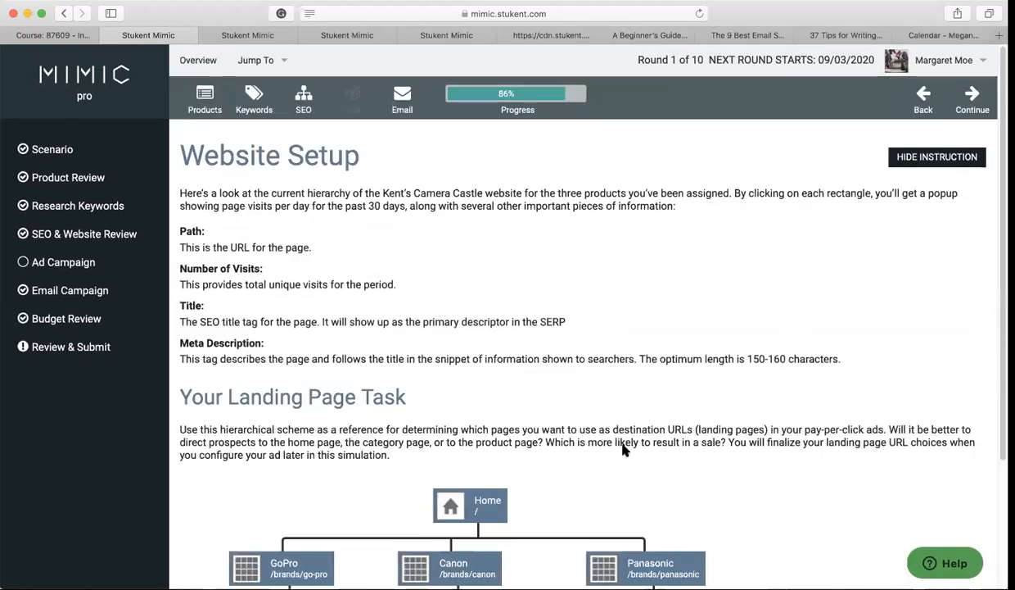
- Examine the Landing Page Task and the site hierarchy from the home page to the GoPro, Canon and Panasonic brand and product pages
scroll(622, 449, "down", 2)
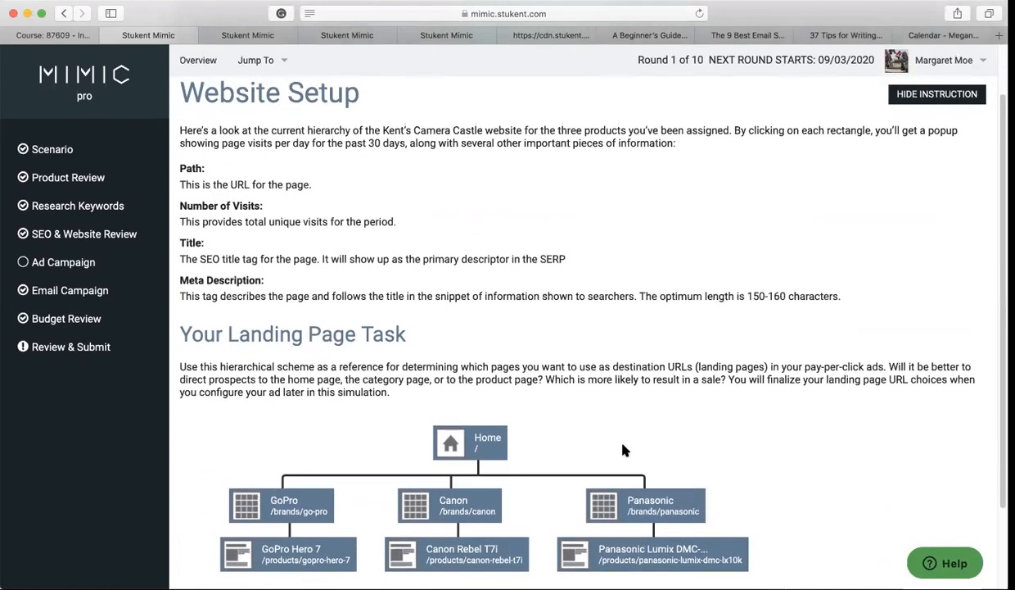
scroll(622, 448, "down", 2)
scroll(624, 449, "up", 2)
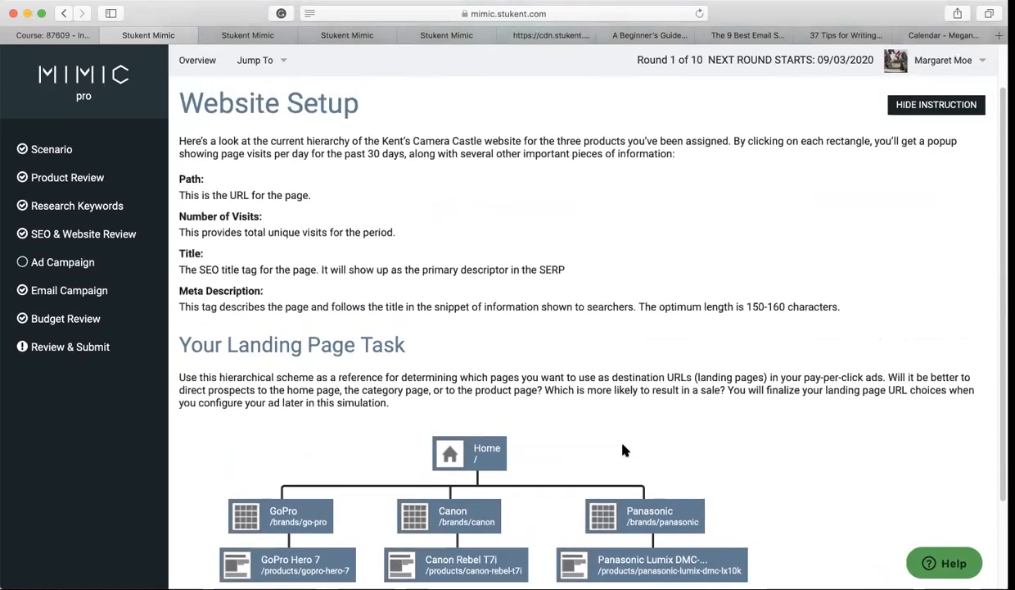
scroll(623, 449, "down", 3)
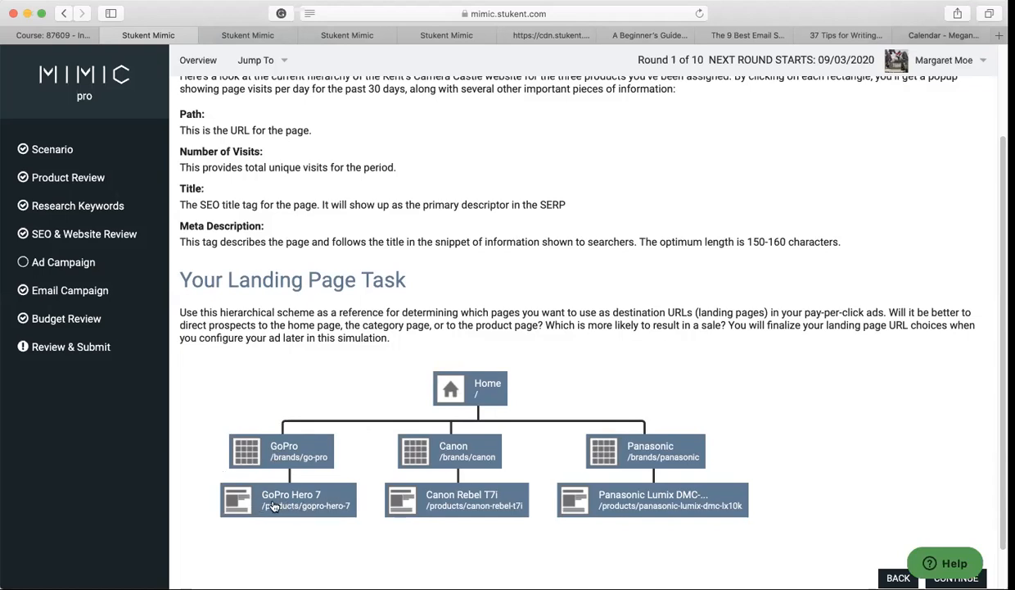
scroll(282, 504, "down", 1)
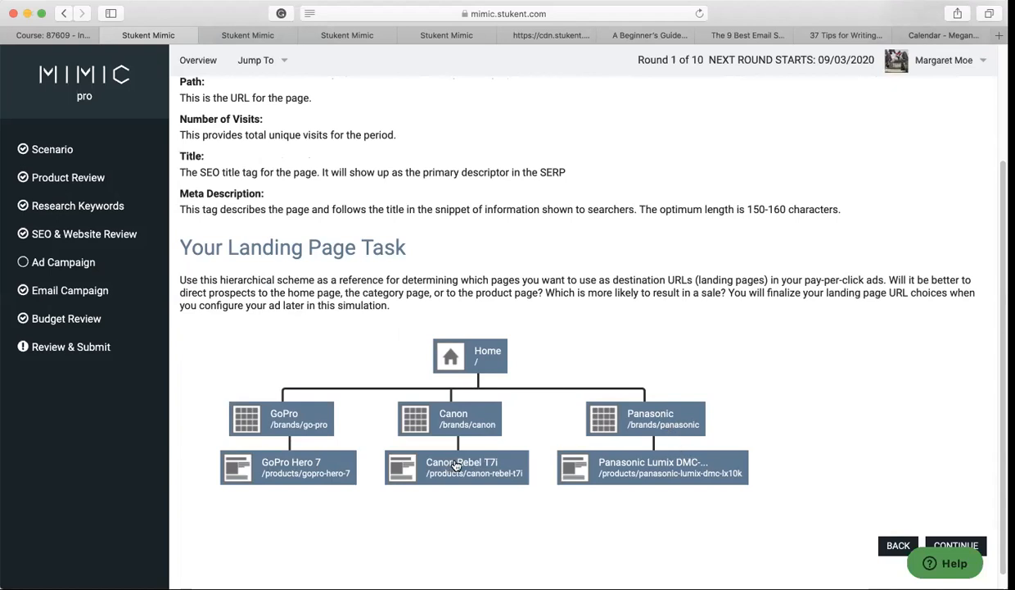
scroll(646, 444, "down", 1)
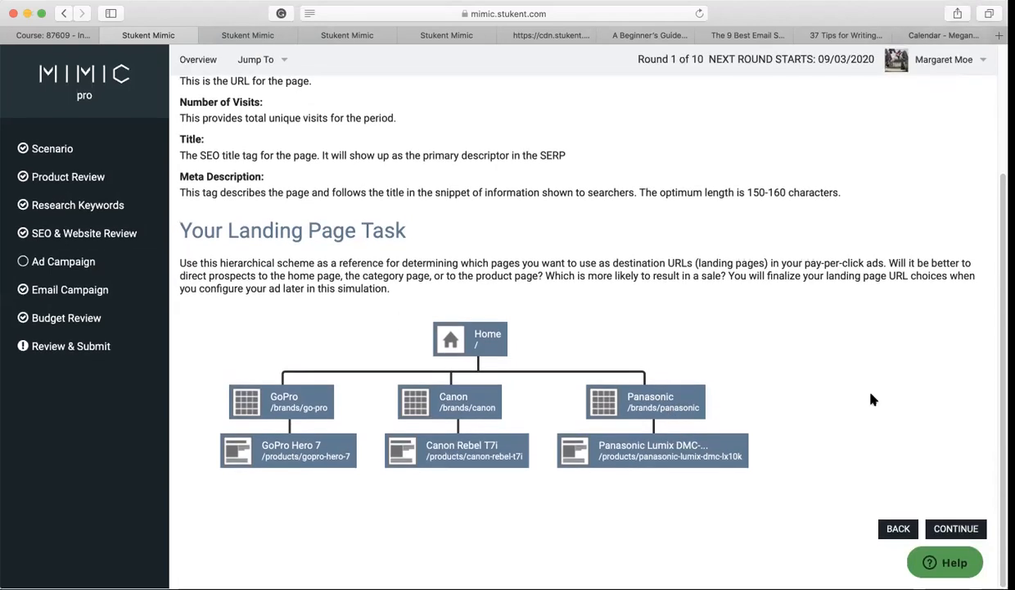
- Proceed to the Search Campaign page and review its instructions down to the campaign defaults
left_click(958, 530)
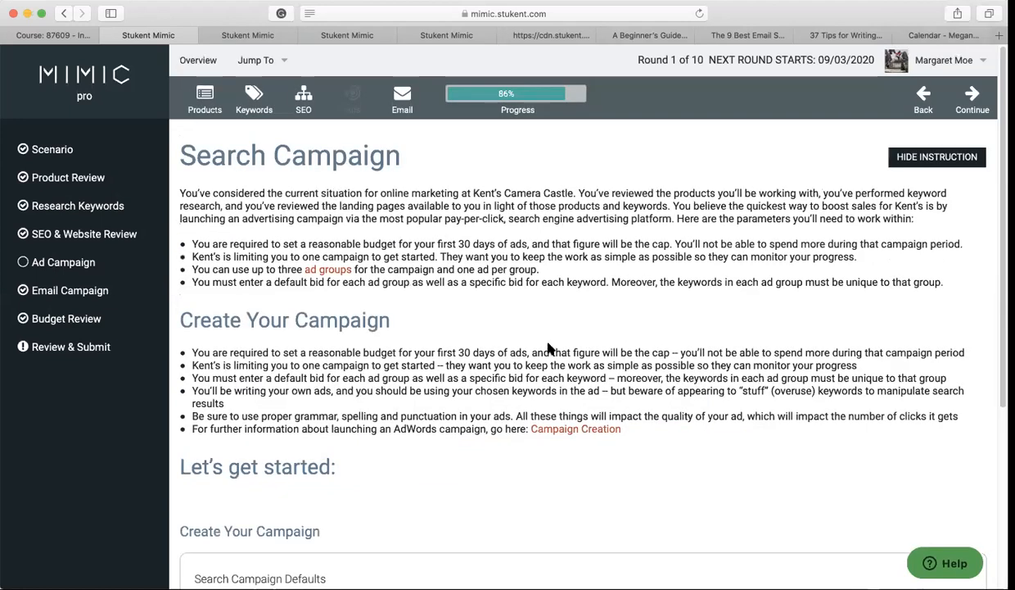
scroll(464, 399, "down", 3)
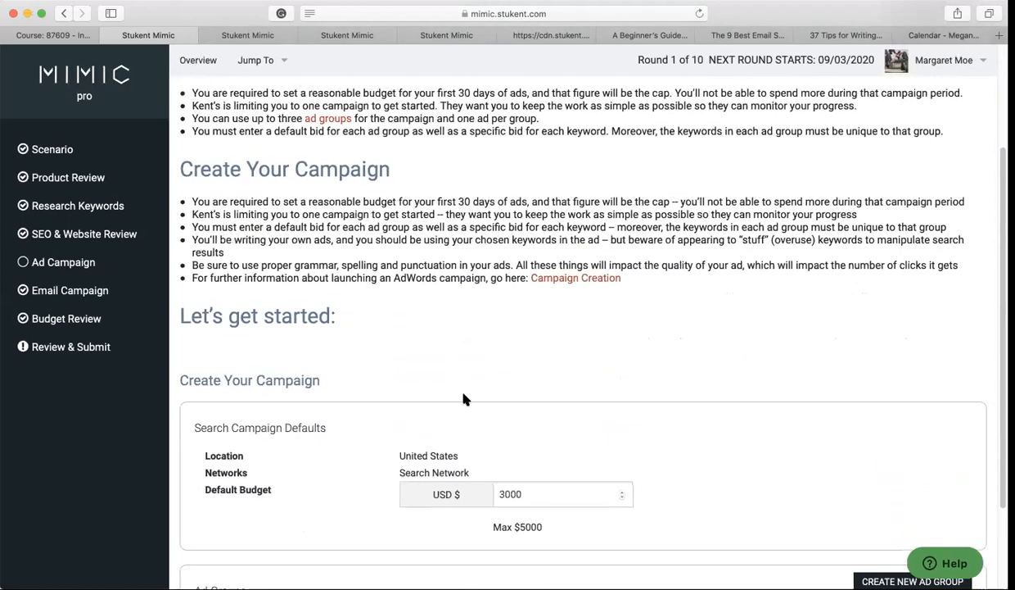
- Review the Search Campaign instructions and defaults, and glance over the product sales data and the Email Campaign tasks
scroll(402, 325, "up", 3)
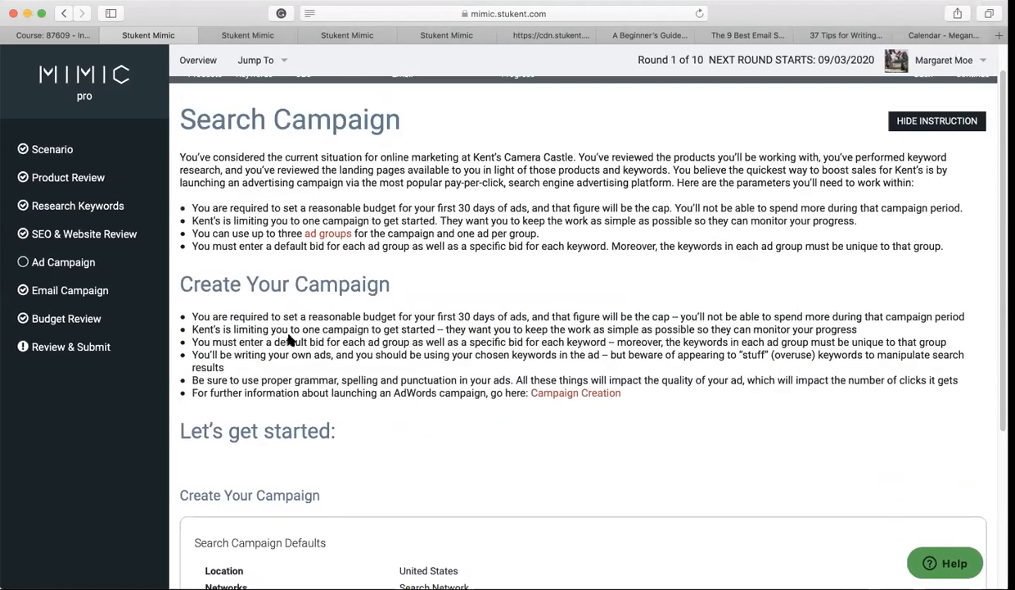
scroll(461, 347, "down", 4)
scroll(460, 347, "down", 2)
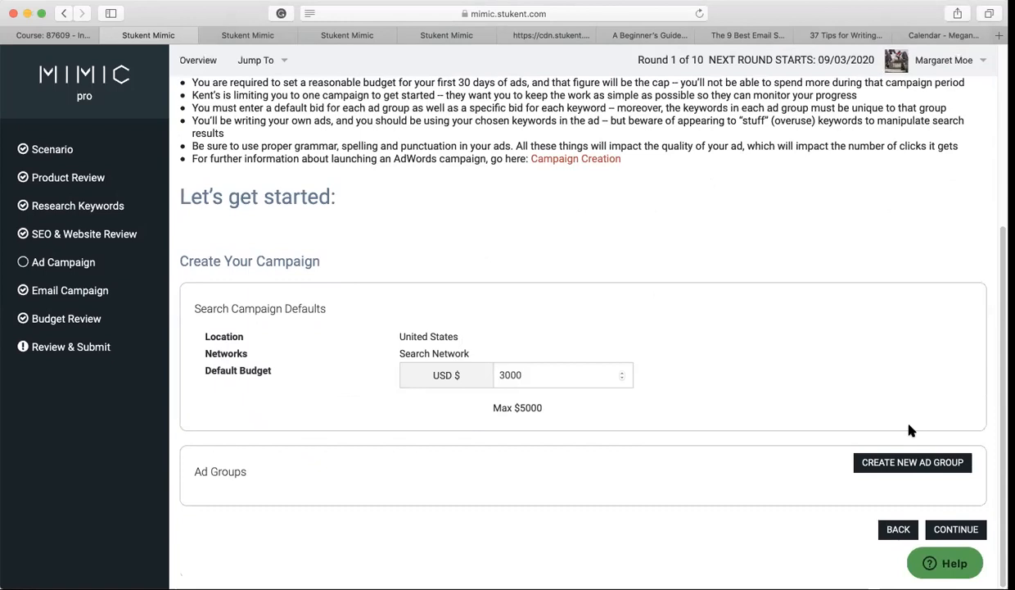
left_click(260, 38)
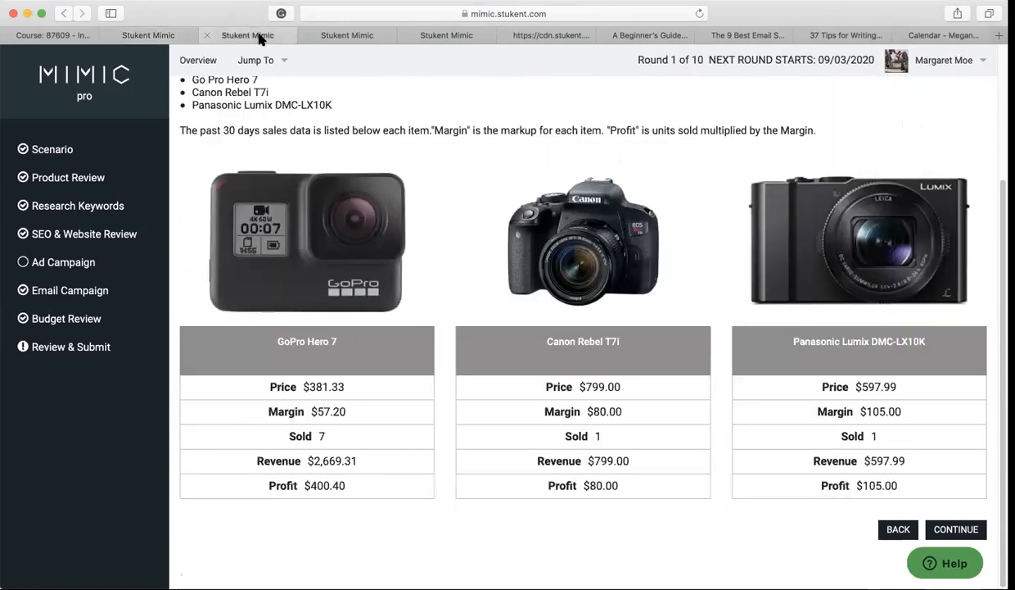
left_click(332, 35)
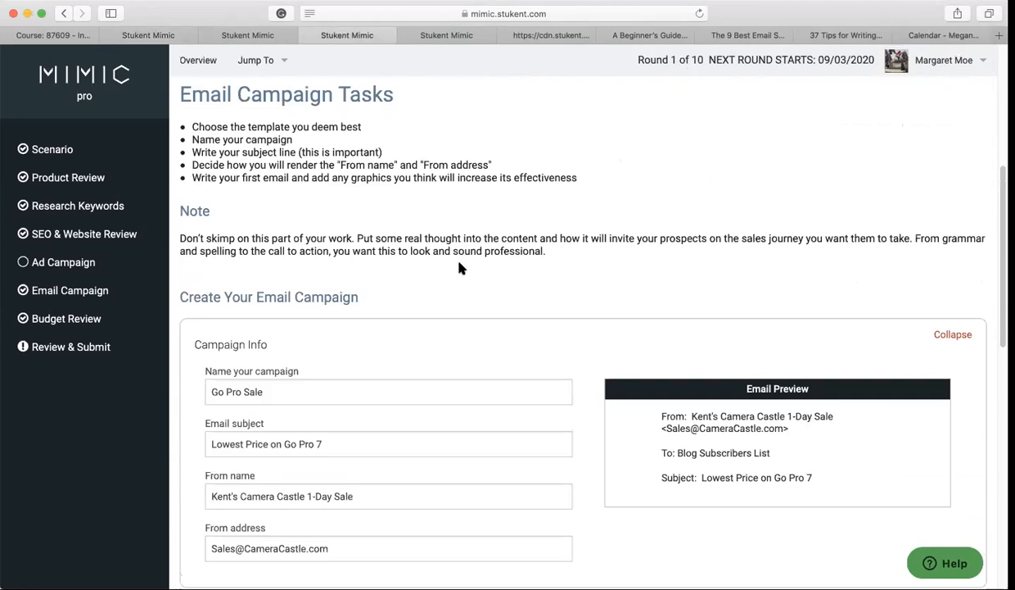
left_click(160, 34)
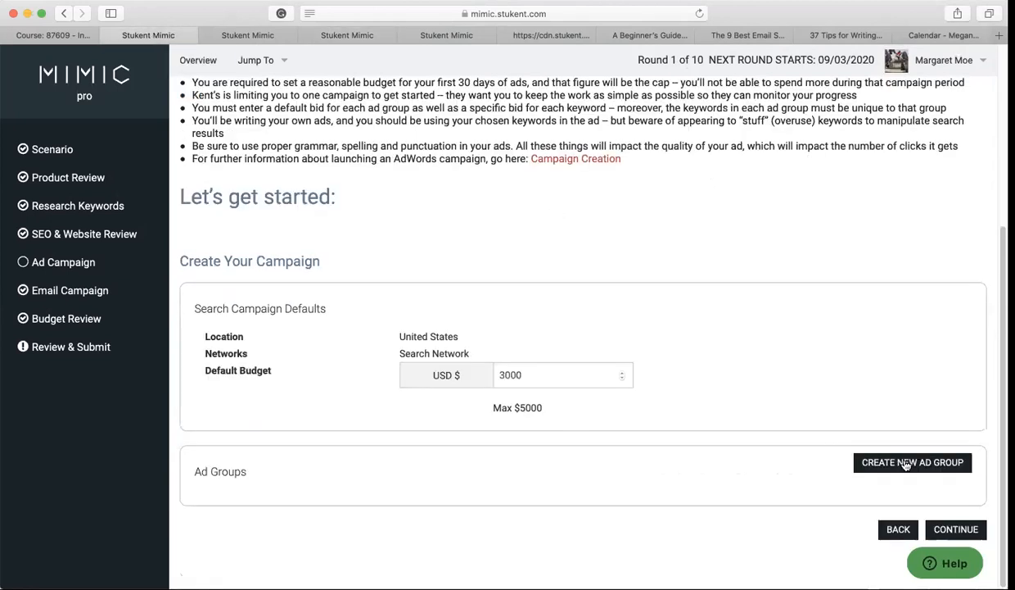
- Restore the closed Email Campaign page and look over its campaign info form
left_click(306, 36)
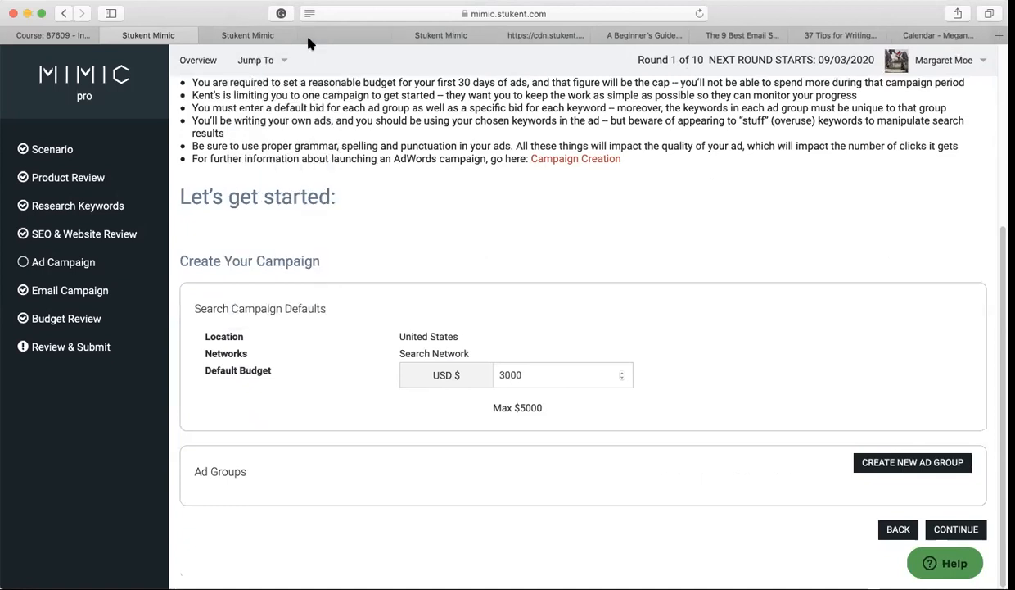
key("super+shift+t")
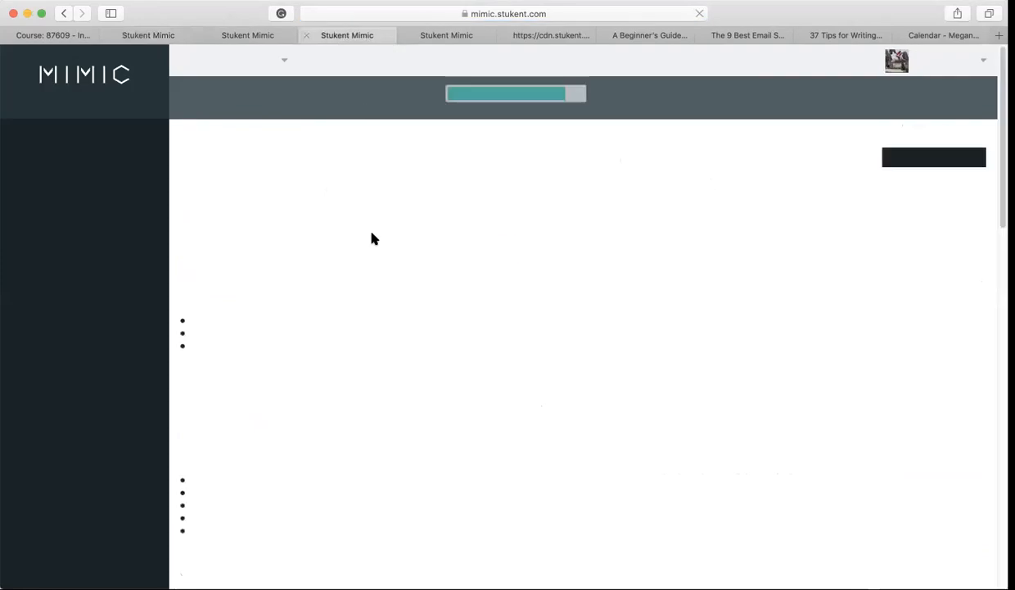
scroll(353, 337, "down", 8)
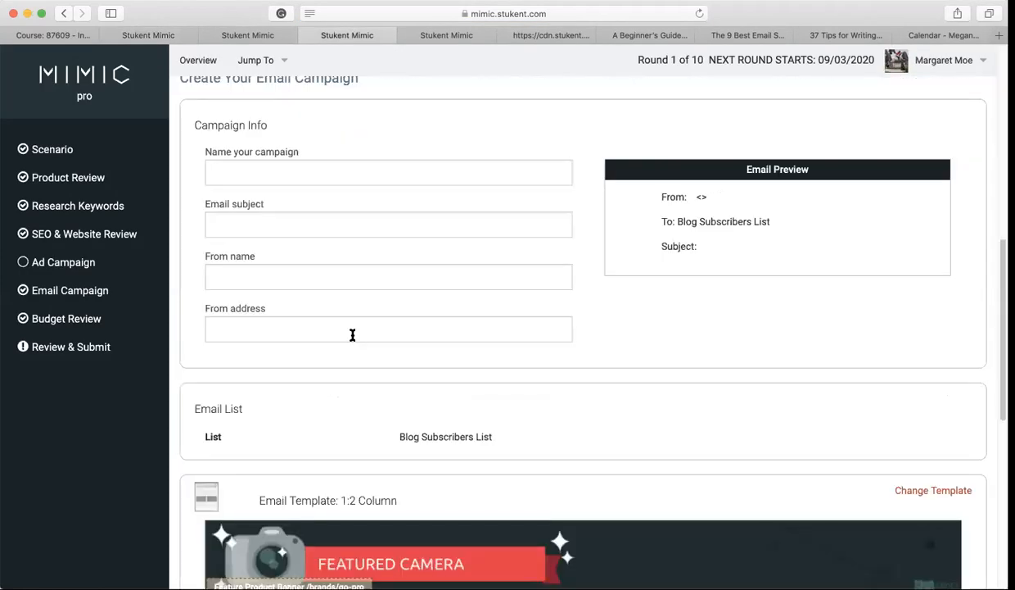
scroll(353, 336, "up", 2)
mouse_move(280, 53)
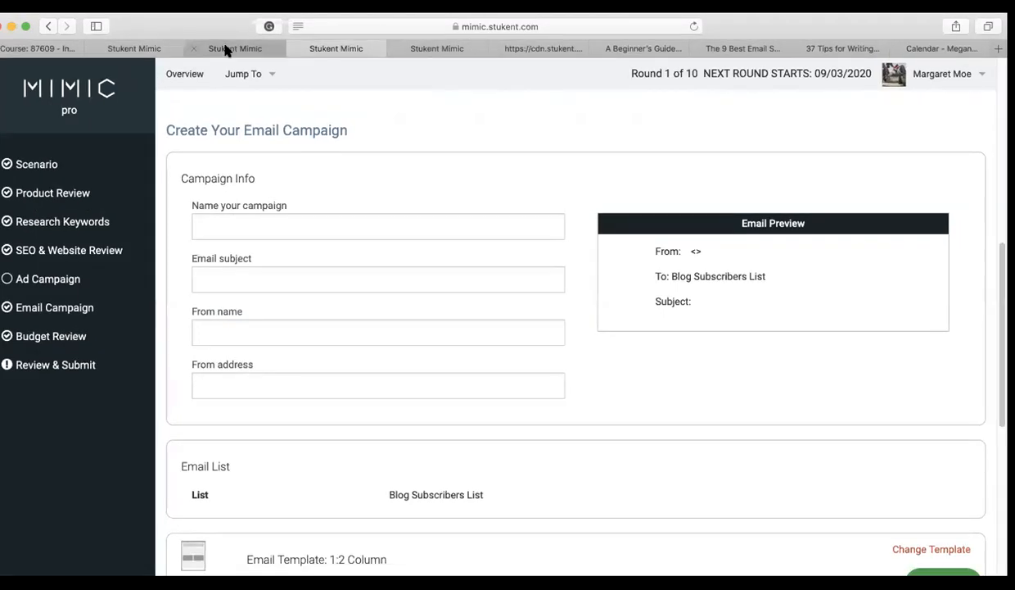
- Look over the "Canon 1-Day Sale" ad group's bids and keywords, and return to the camera sales data
left_click(437, 49)
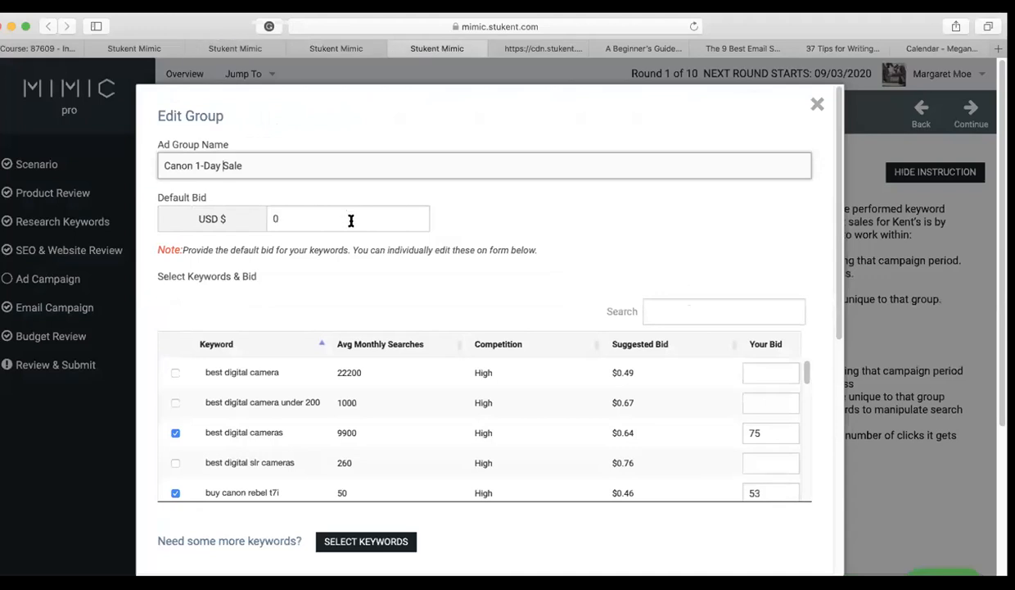
scroll(351, 221, "down", 5)
scroll(351, 221, "up", 4)
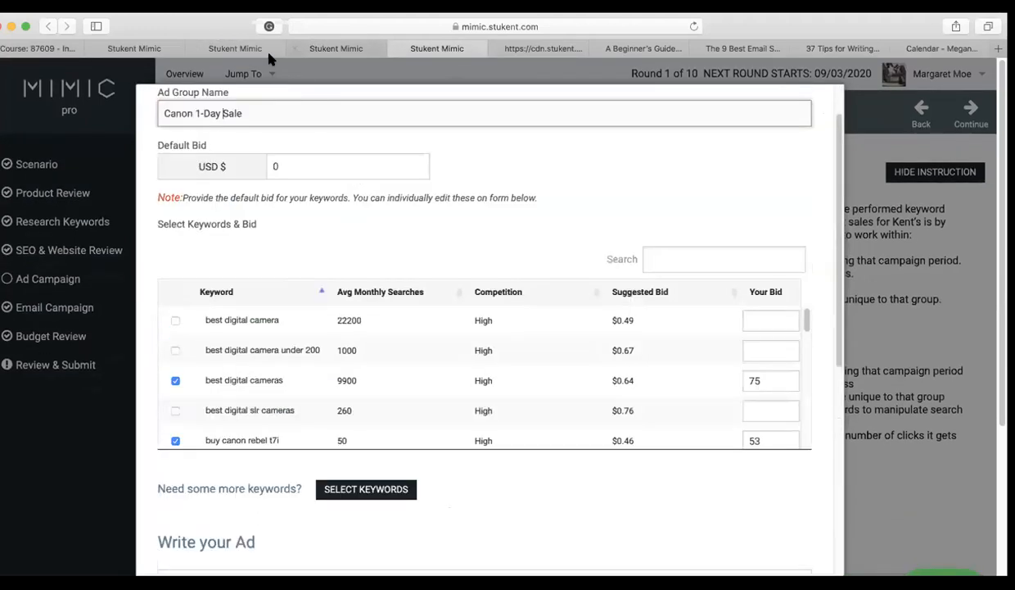
left_click(243, 49)
left_click(352, 48)
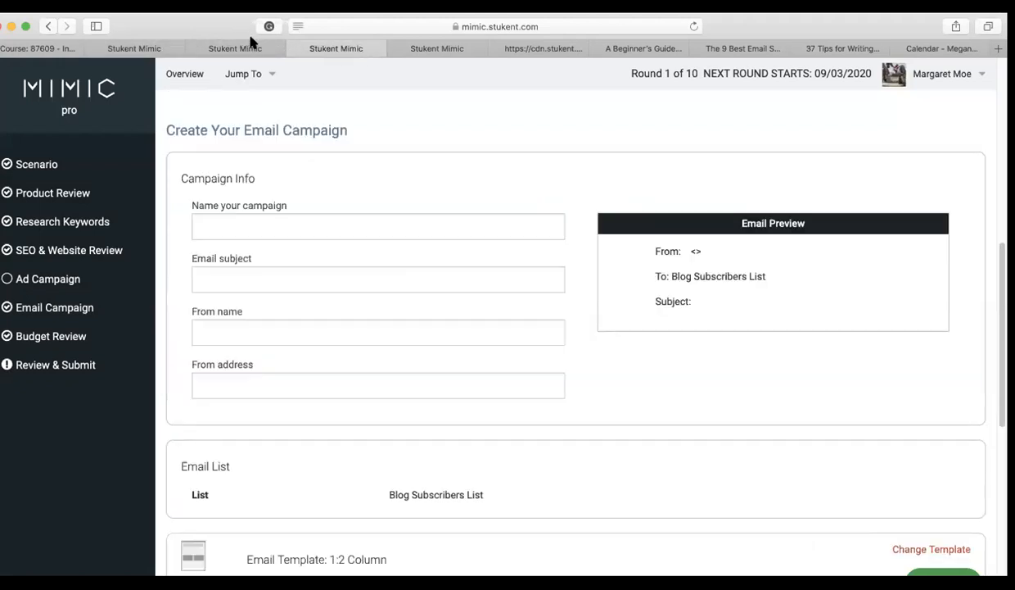
left_click(235, 48)
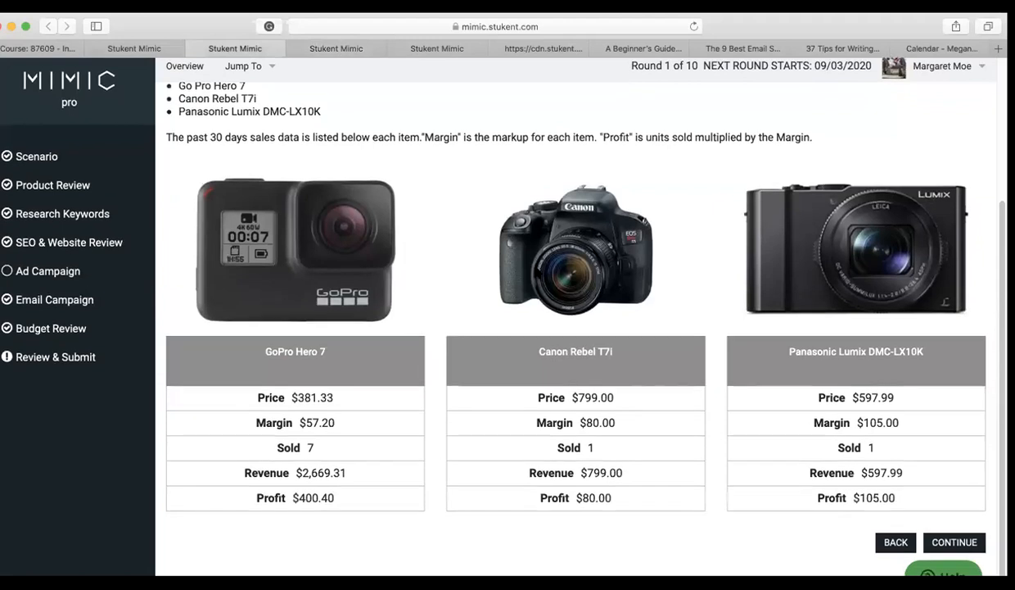
- Go to the Ad Campaign page, create a new ad group and enter "Canon" as its name
left_click(271, 74)
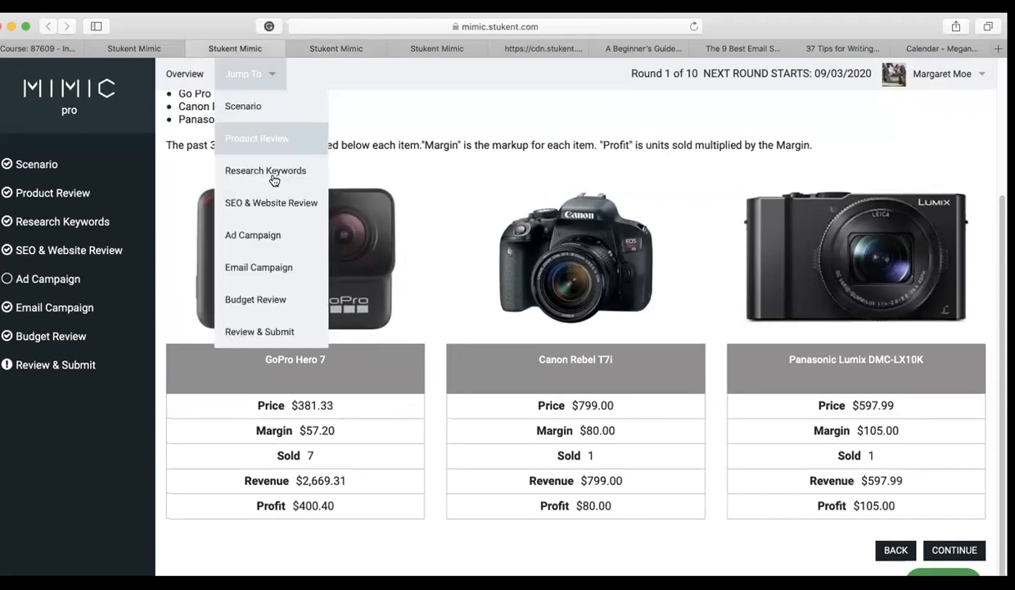
left_click(262, 237)
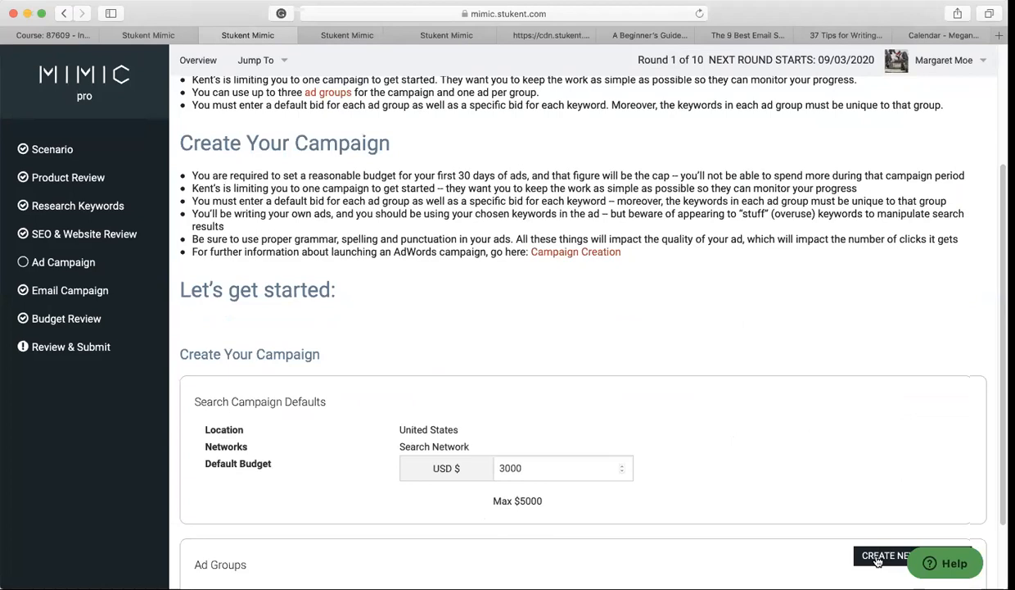
left_click(878, 559)
scroll(596, 370, "down", 1)
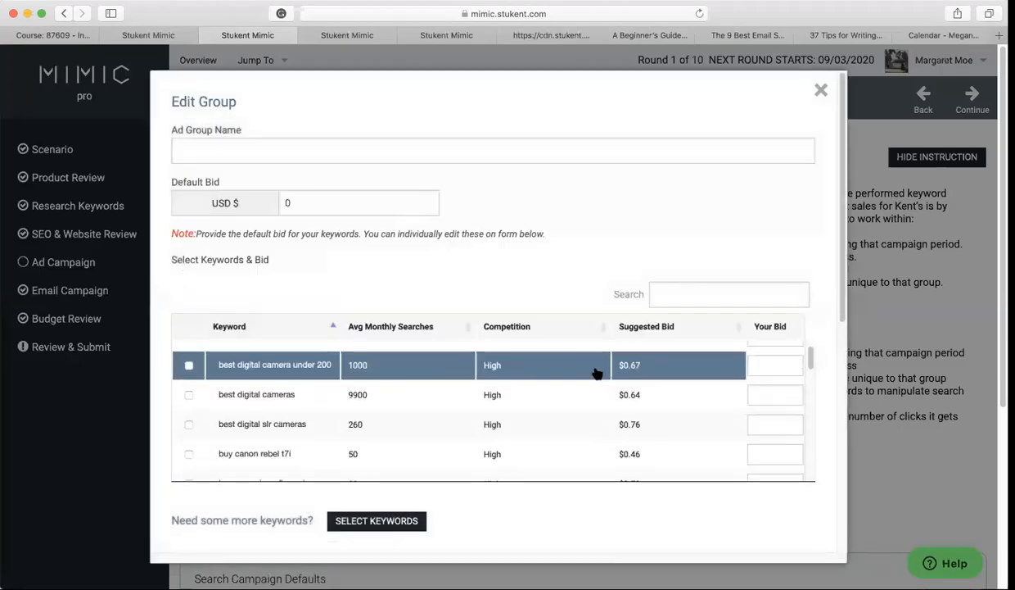
left_click(190, 150)
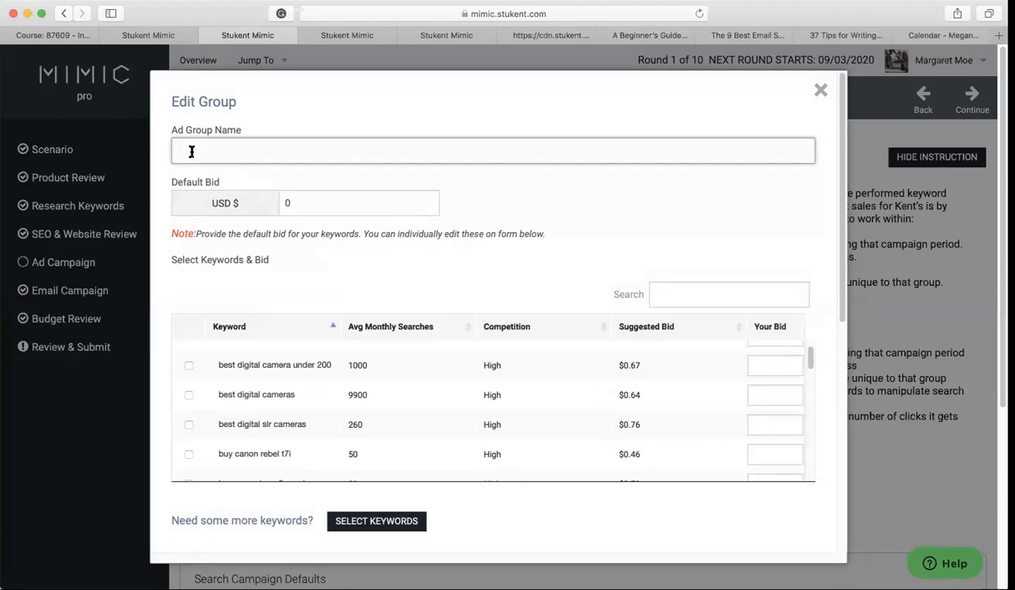
type("Canon")
- Check the camera sales data on the Product Review page and look over the Email Campaign info form
left_click(158, 34)
mouse_move(297, 61)
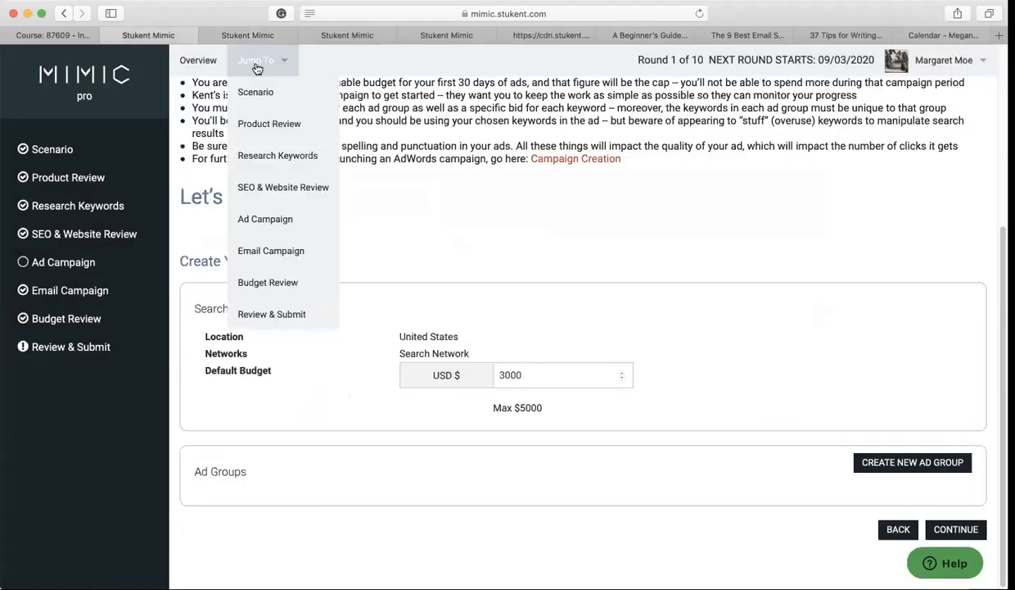
left_click(270, 124)
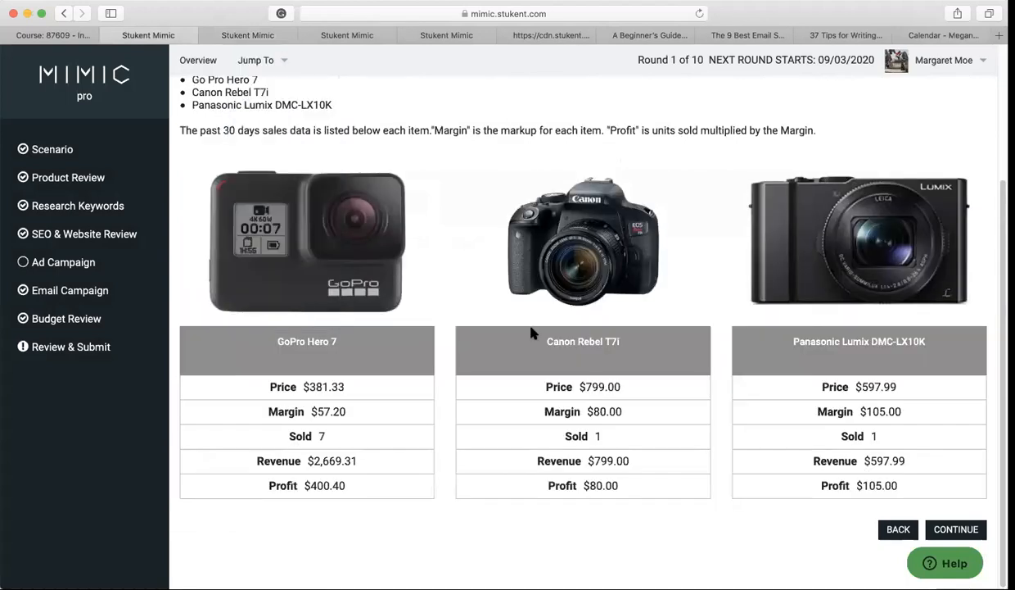
left_click(329, 34)
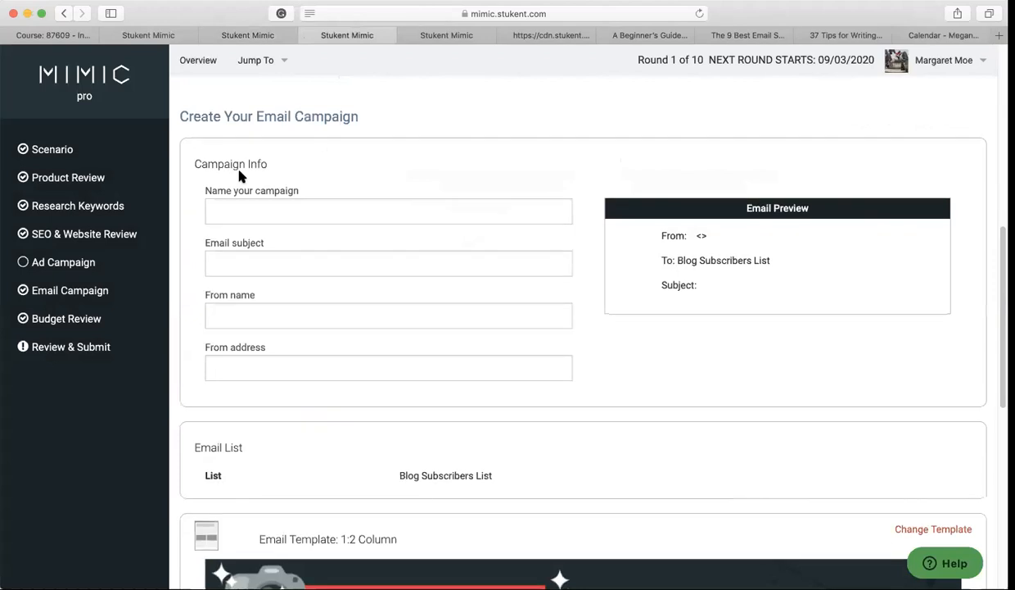
scroll(238, 175, "up", 5)
scroll(239, 176, "down", 2)
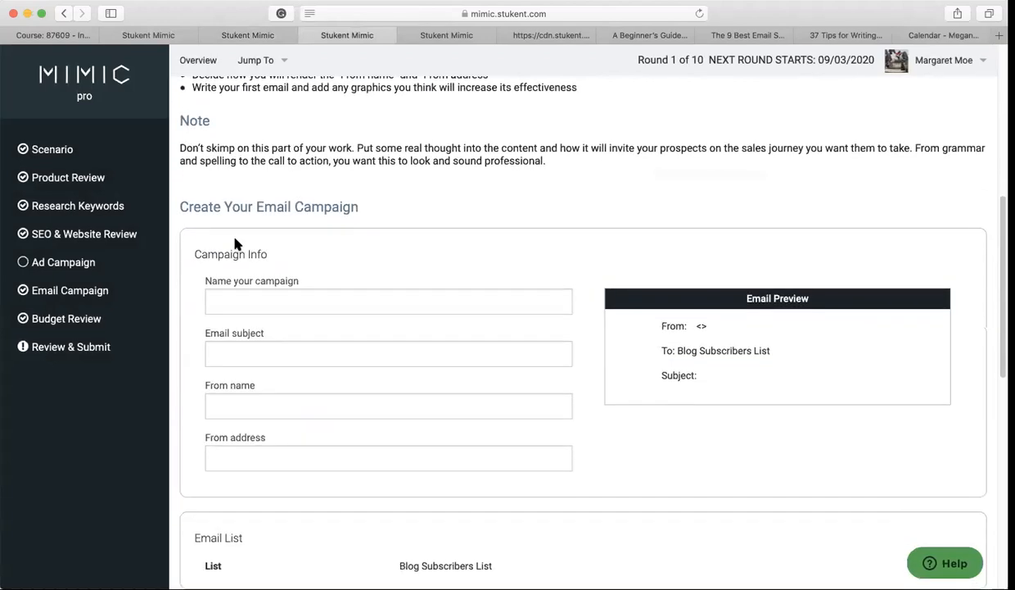
left_click(227, 301)
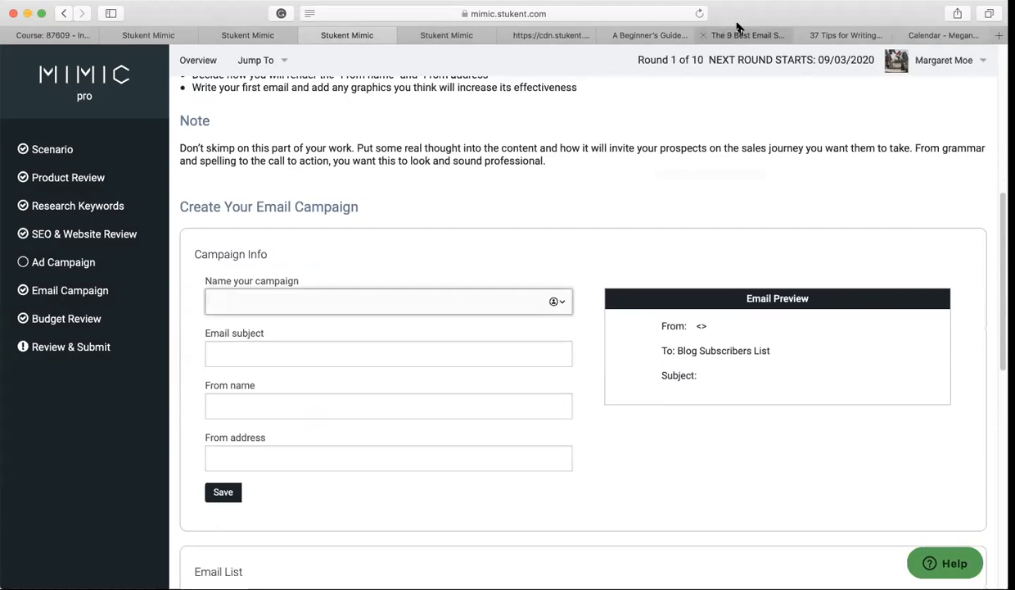
- Rename the "Canon 1-Day Sale" ad group as "Canon Rebel t7i 1-Day Sale"
left_click(439, 38)
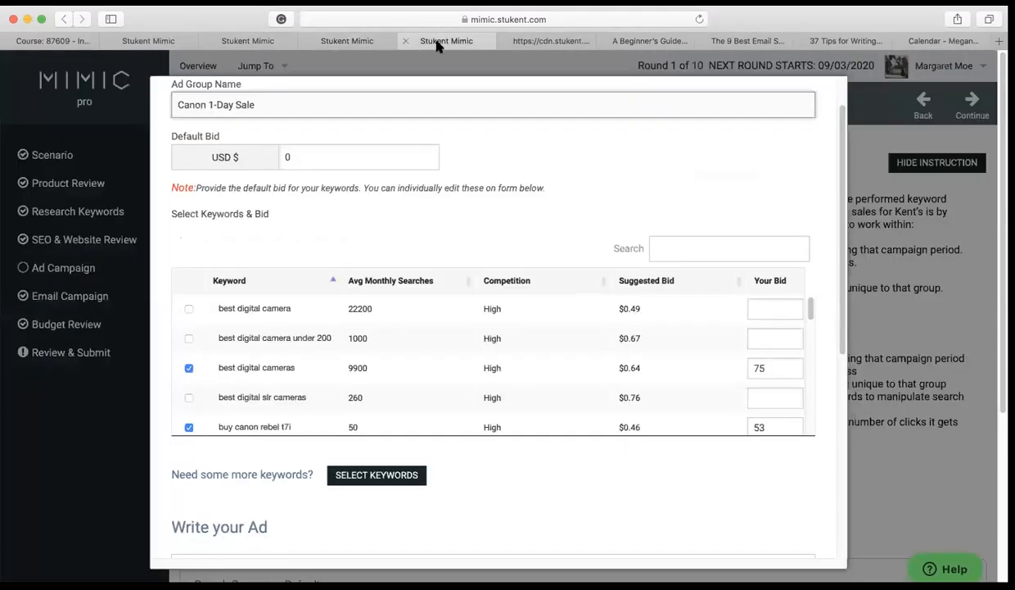
left_click(208, 105)
type("Rebel ")
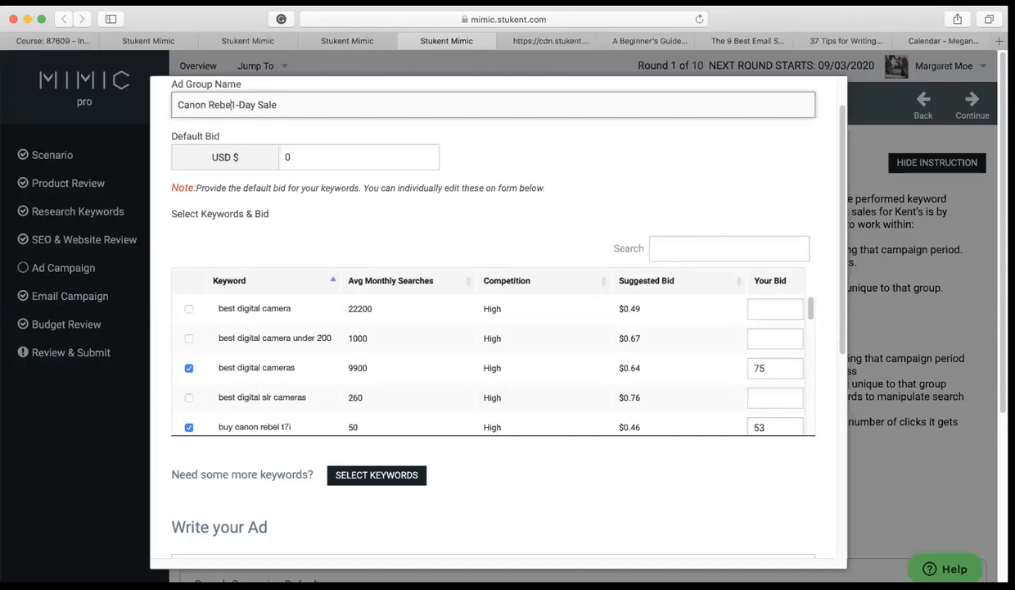
type("t7i")
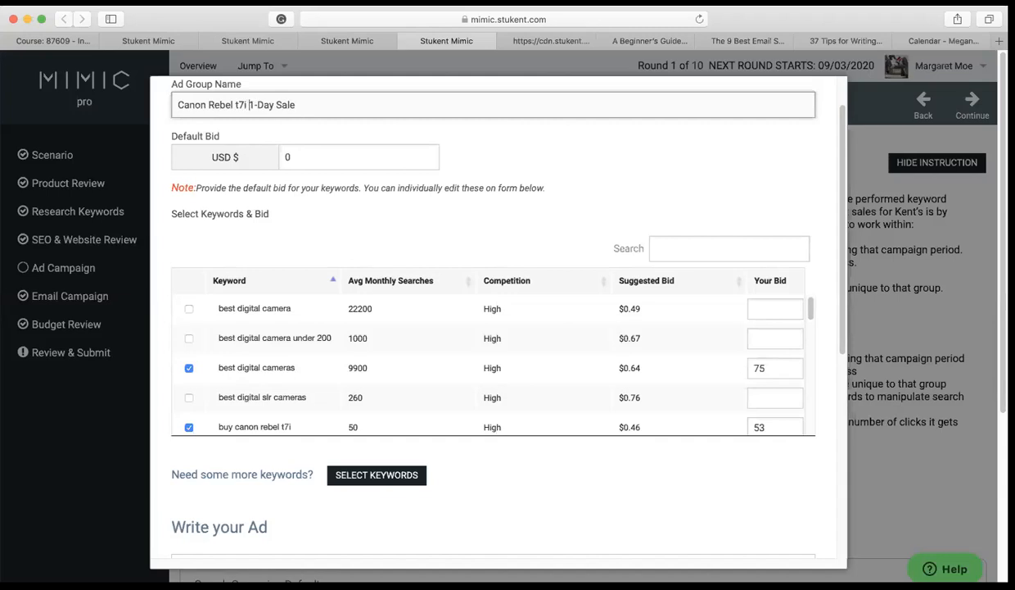
- Check the Canon model on the Product Review page, and examine the ad group's keyword list, suggested bids and ad section
left_click(148, 43)
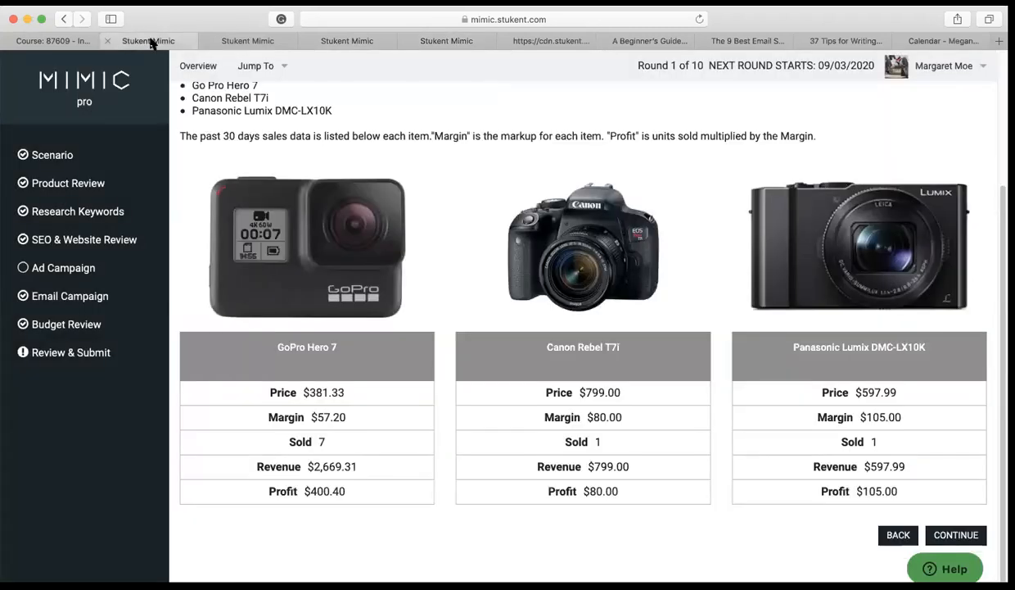
left_click(350, 40)
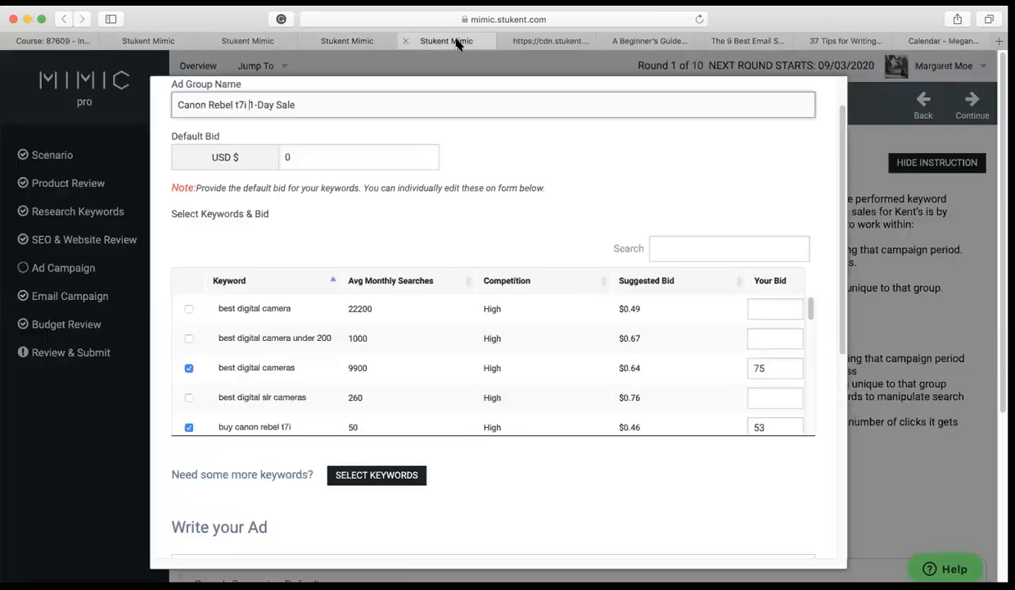
left_click(448, 40)
scroll(315, 214, "down", 1)
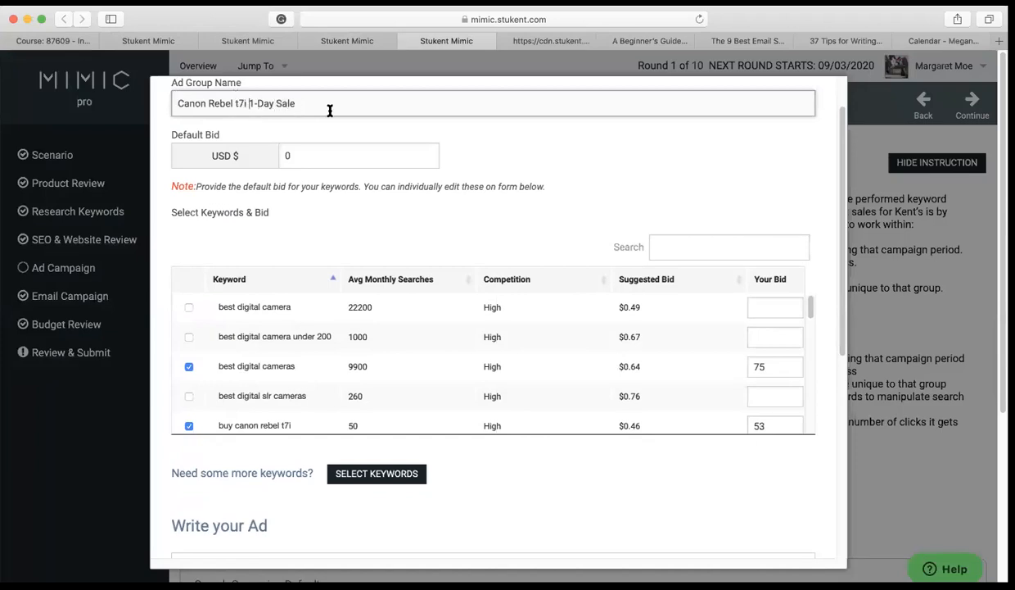
scroll(253, 224, "down", 3)
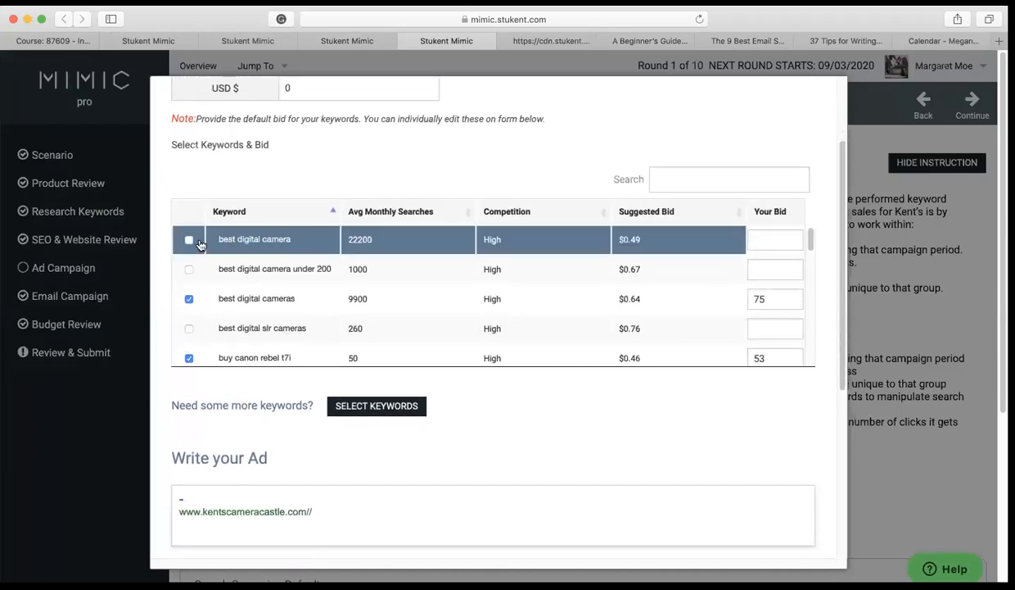
scroll(208, 284, "down", 1)
scroll(208, 284, "up", 1)
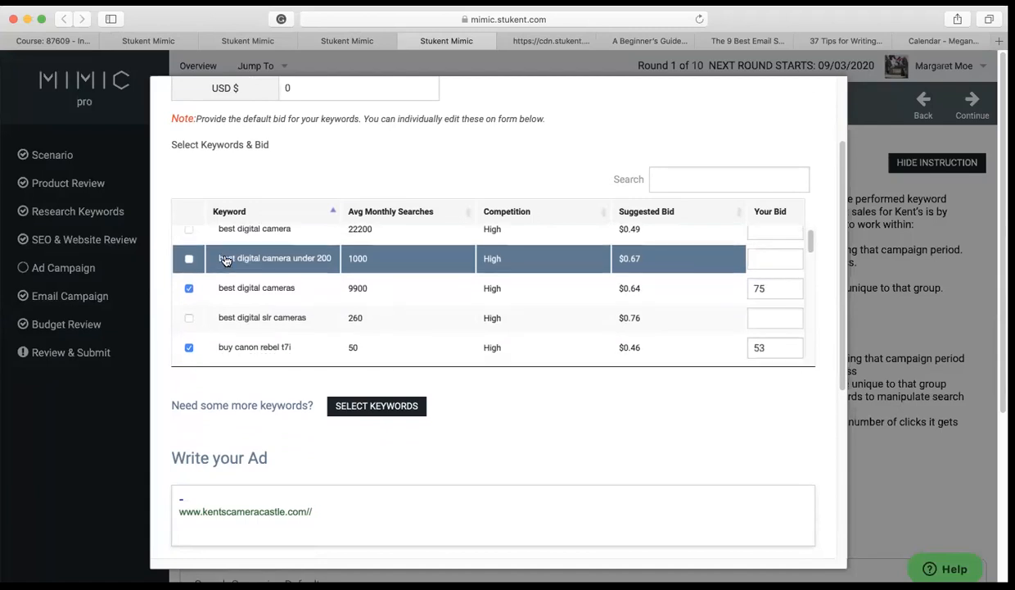
scroll(226, 262, "down", 10)
scroll(226, 267, "up", 10)
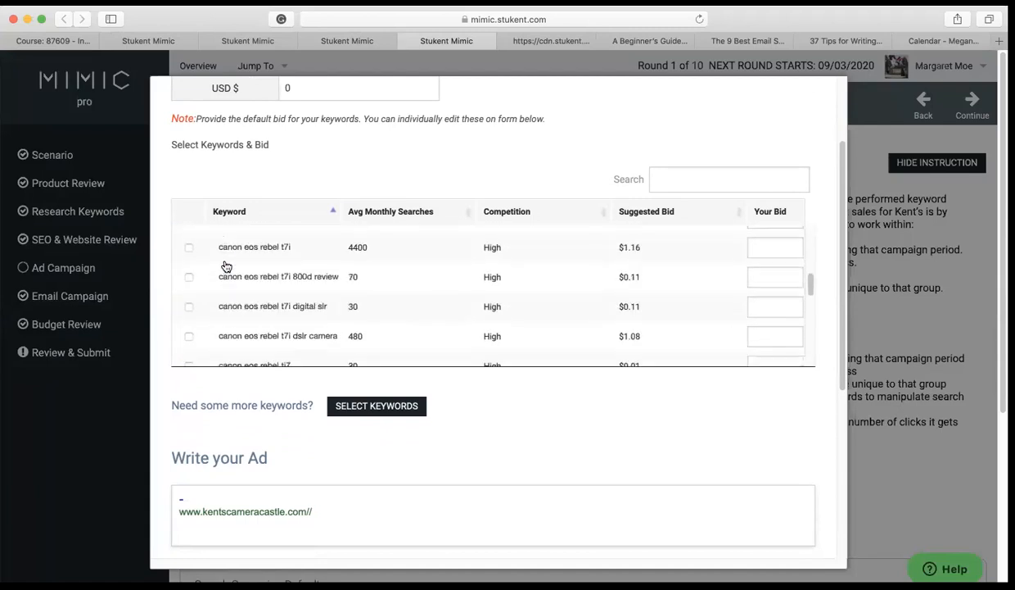
scroll(223, 264, "down", 4)
scroll(226, 267, "down", 1)
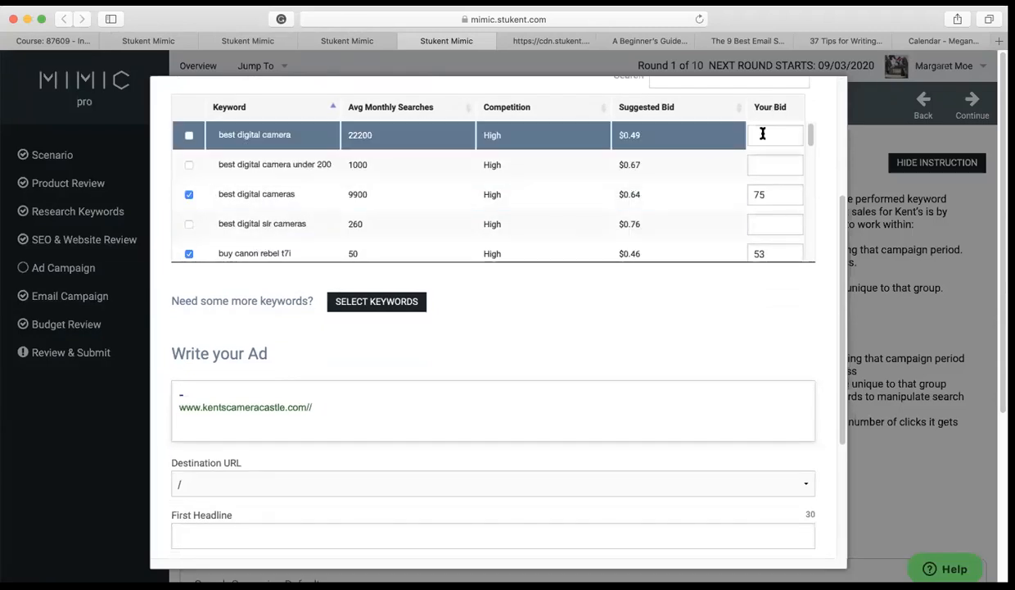
left_click_drag(842, 207, 839, 182)
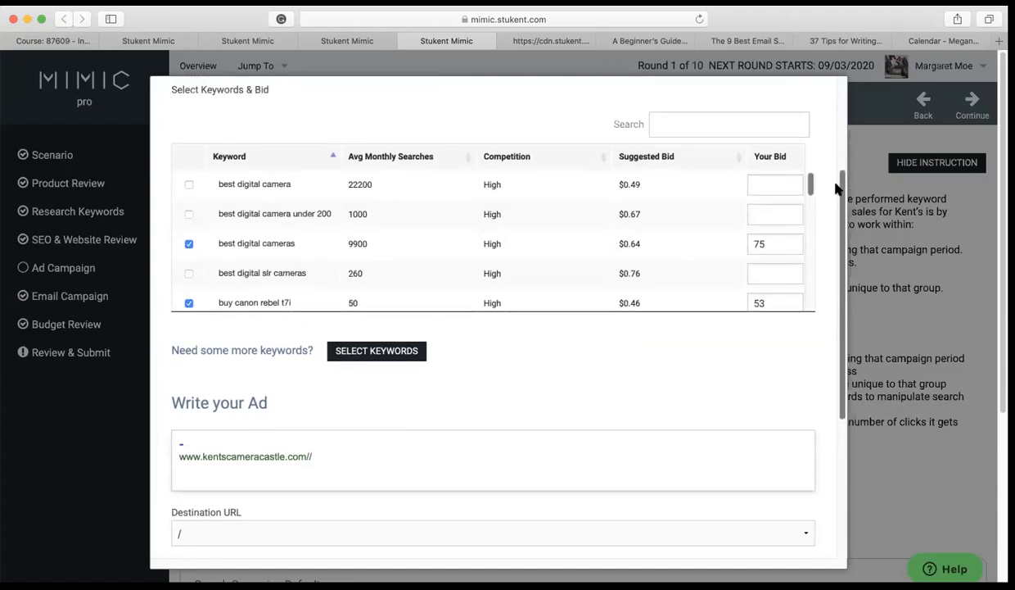
- Add the keyword "best digital camera" to the ad group with a bid of .55
left_click(188, 186)
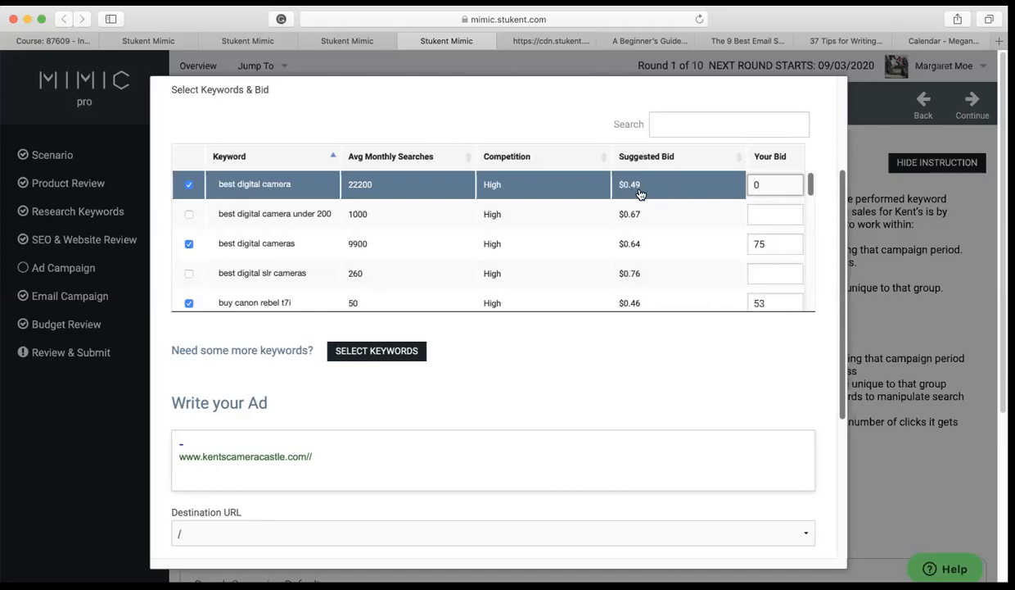
left_click(759, 184)
key("BackSpace")
type(".55")
scroll(693, 222, "down", 1)
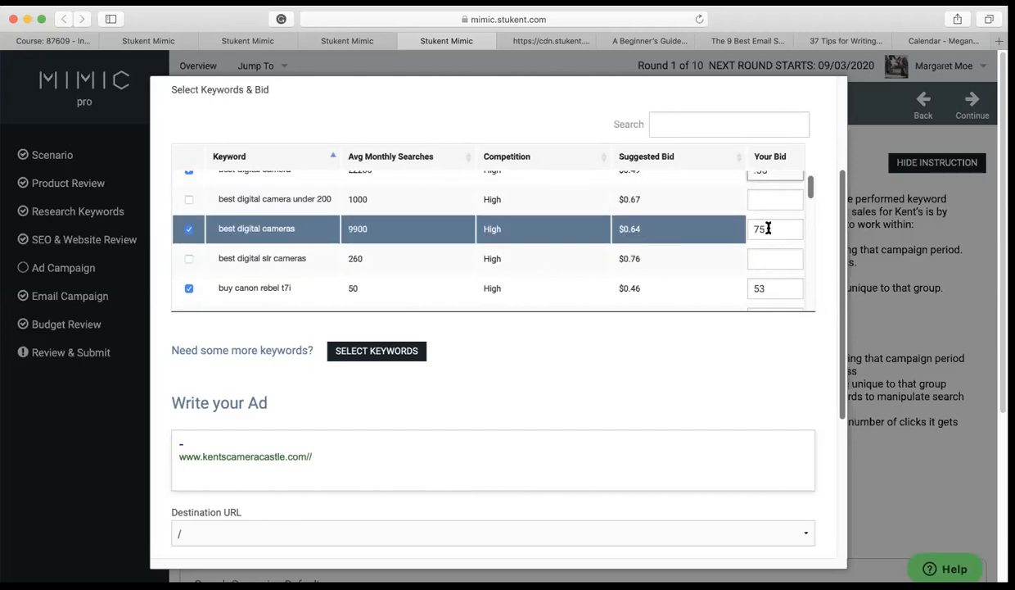
- Set the bid for the keyword "best digital cameras" to 71
scroll(764, 230, "down", 1)
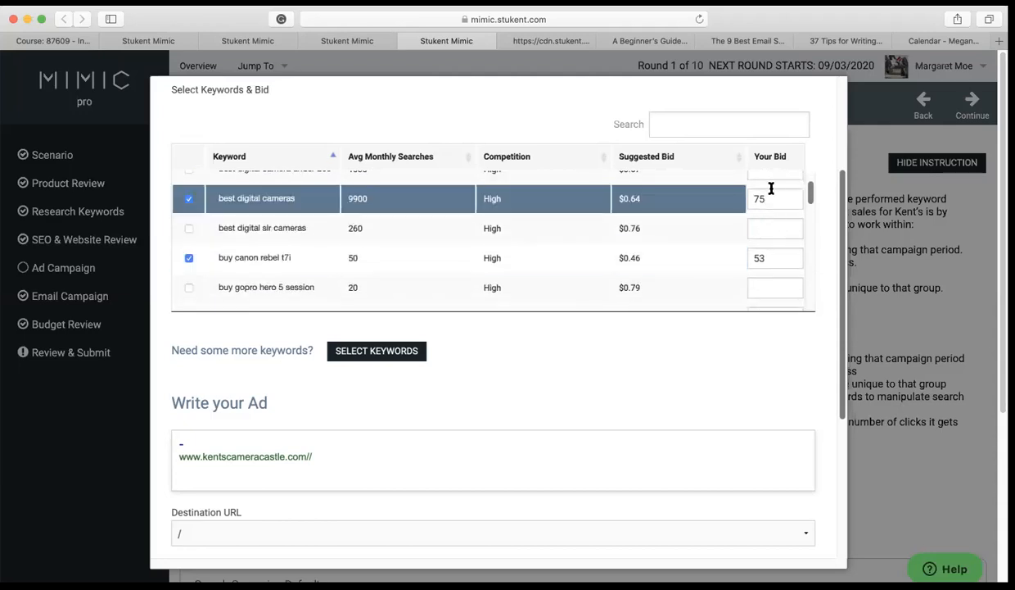
scroll(773, 262, "down", 1)
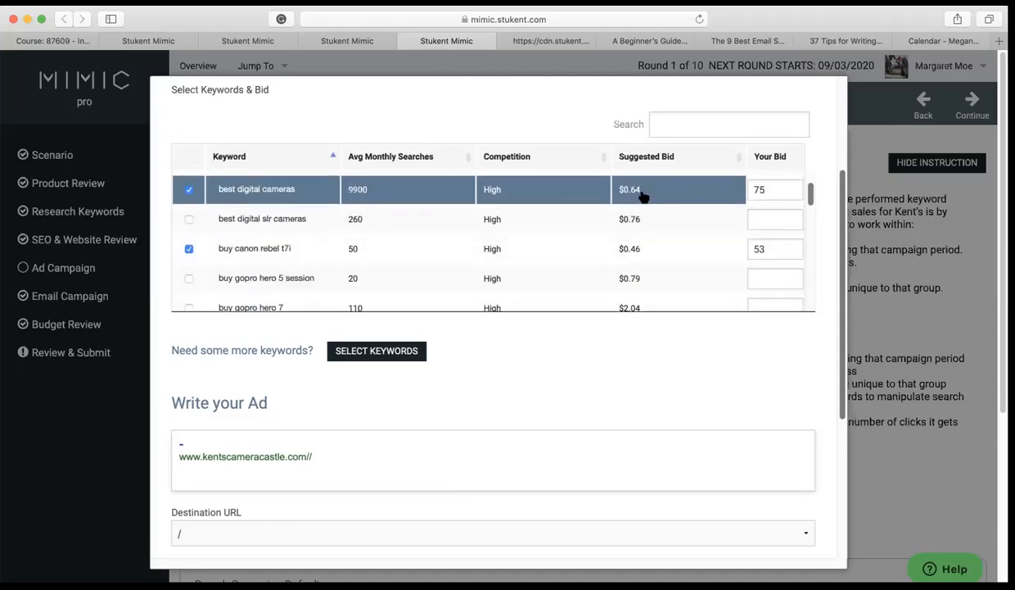
double_click(764, 189)
type("71")
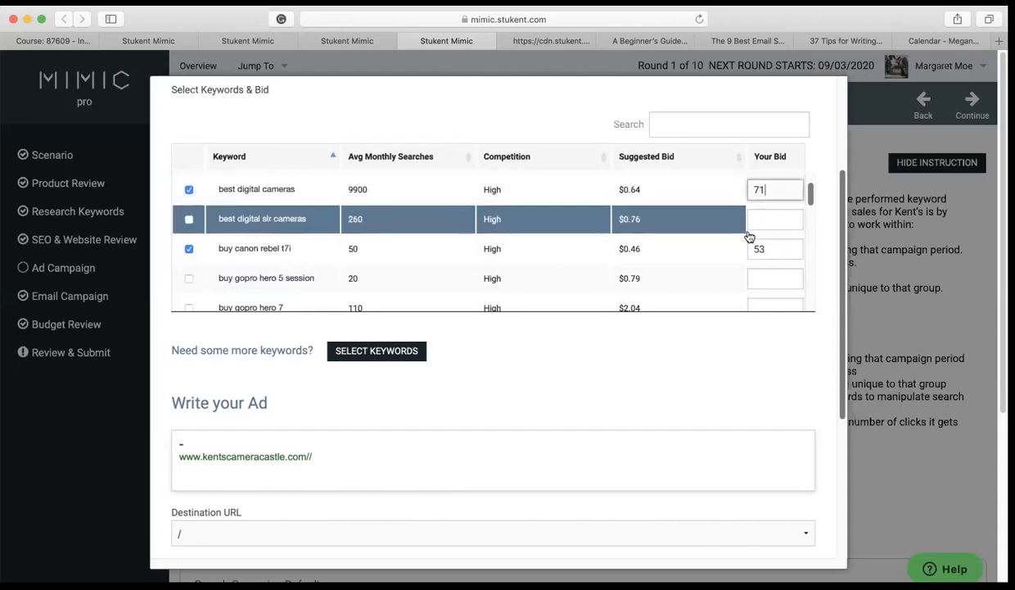
- Add the keyword "canon rebel t71" to the ad group with a bid of 110
scroll(761, 221, "down", 1)
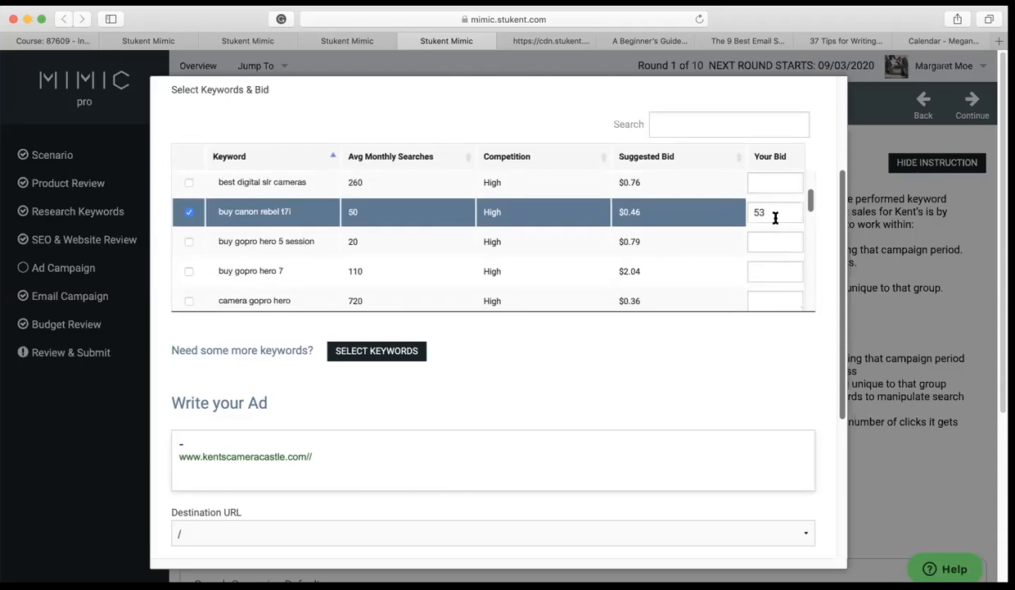
scroll(778, 219, "down", 3)
scroll(775, 217, "down", 4)
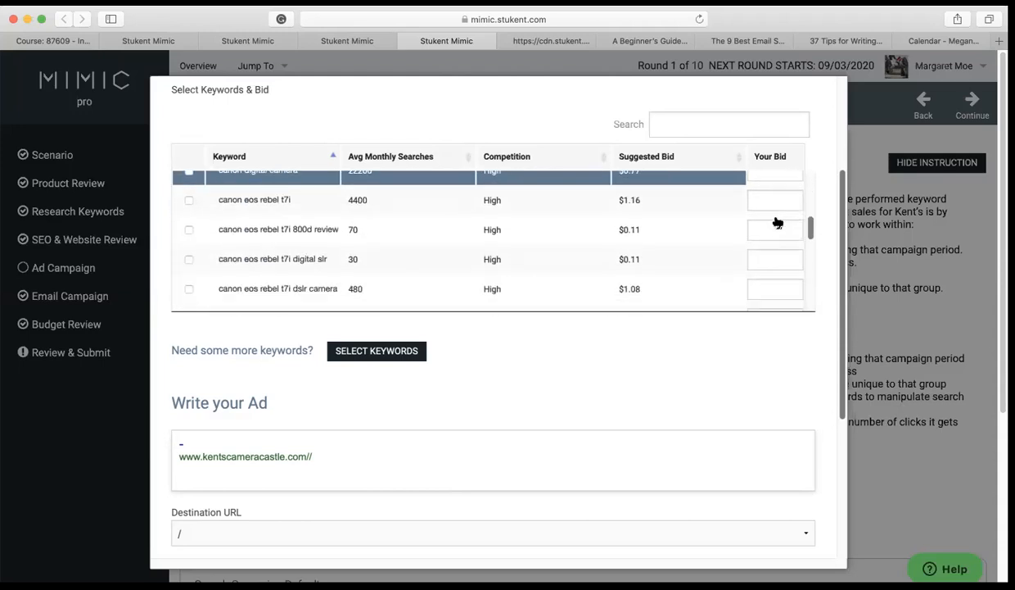
scroll(775, 217, "down", 1)
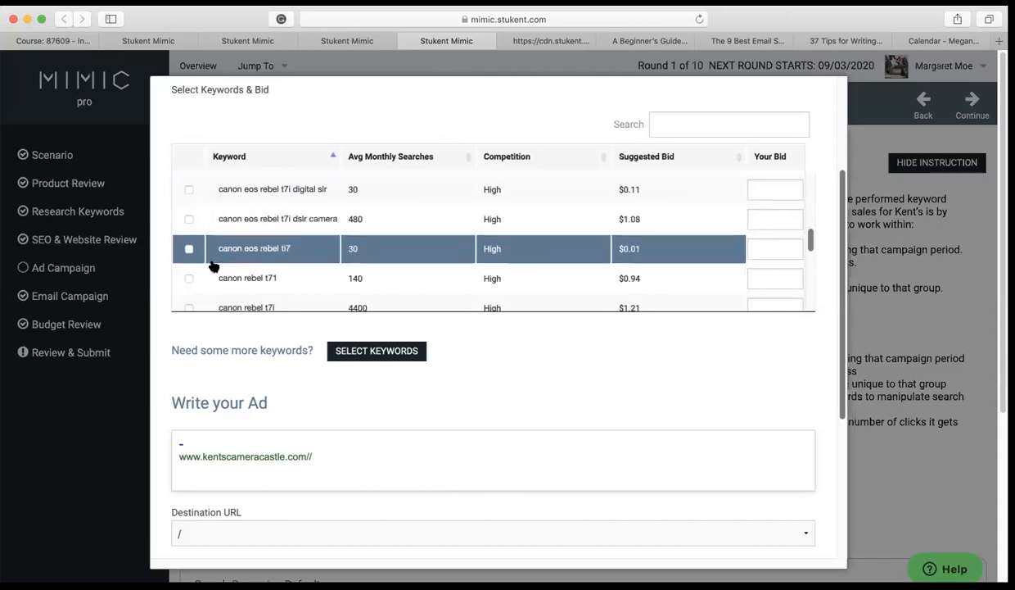
left_click(189, 280)
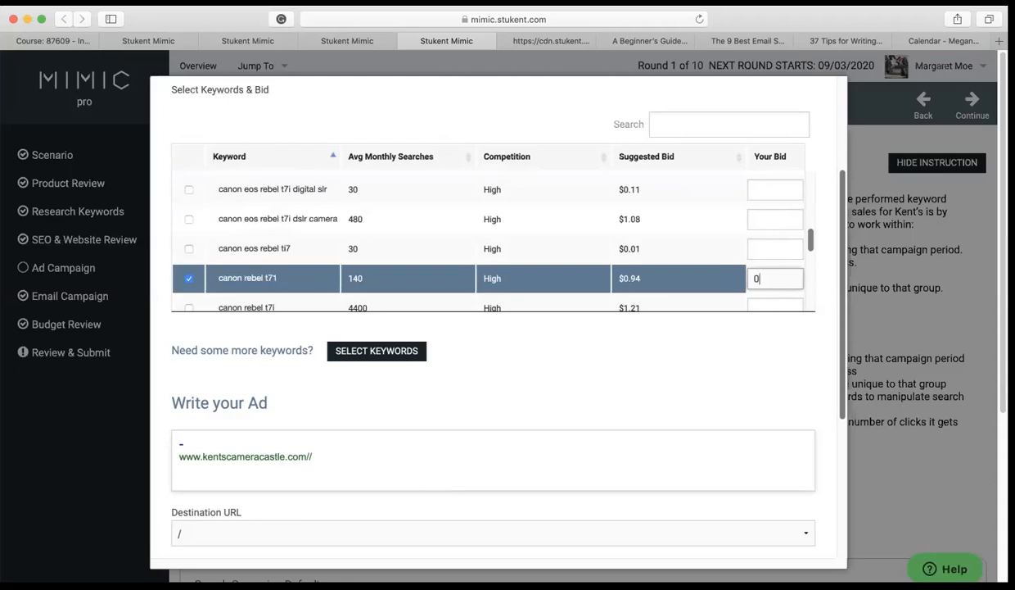
type("110")
- Add the keyword "canon t7i rebel" to the ad group with a bid of 65
scroll(747, 299, "down", 3)
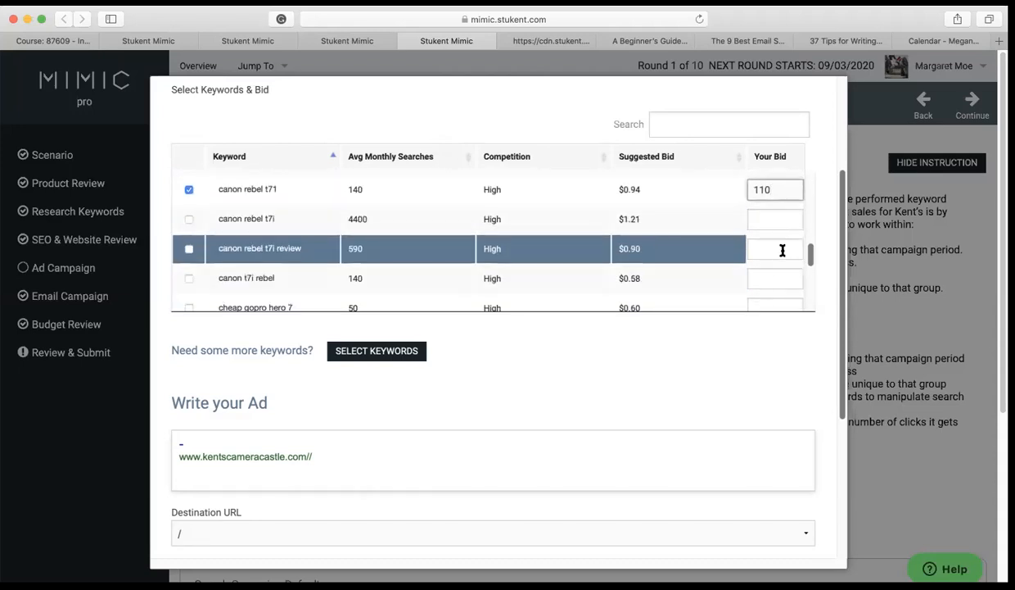
scroll(782, 249, "down", 1)
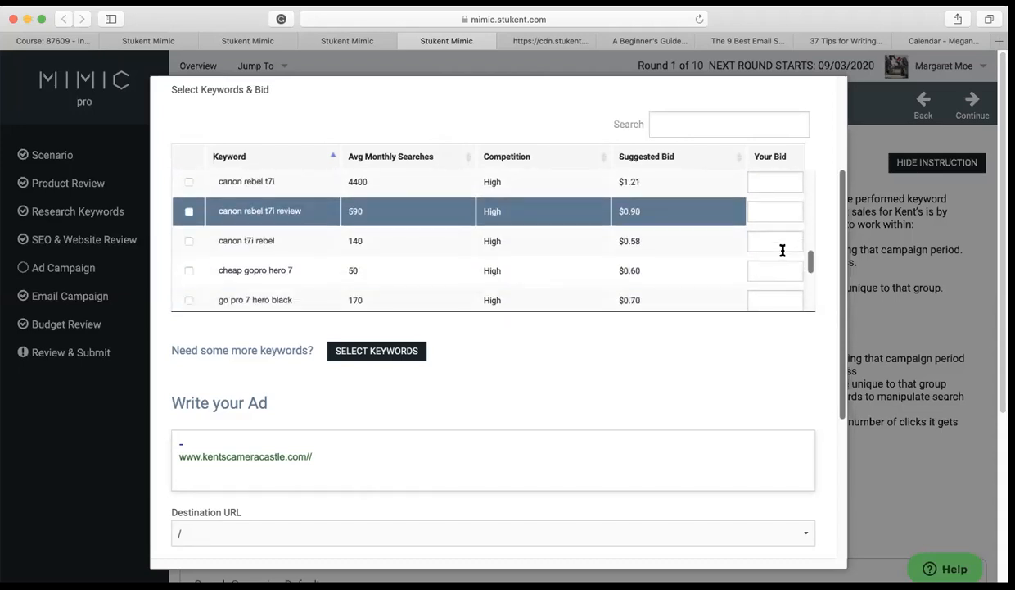
left_click(188, 242)
type("0")
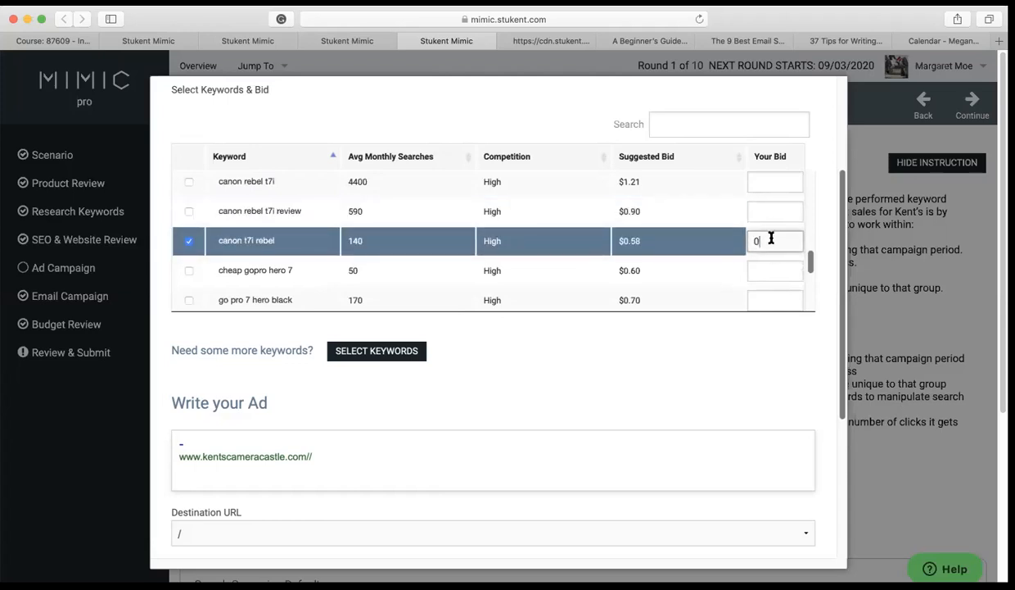
left_click_drag(771, 237, 727, 237)
type("65")
- Correct the bid for the keyword "canon rebel t71" to 1.10
scroll(752, 241, "up", 2)
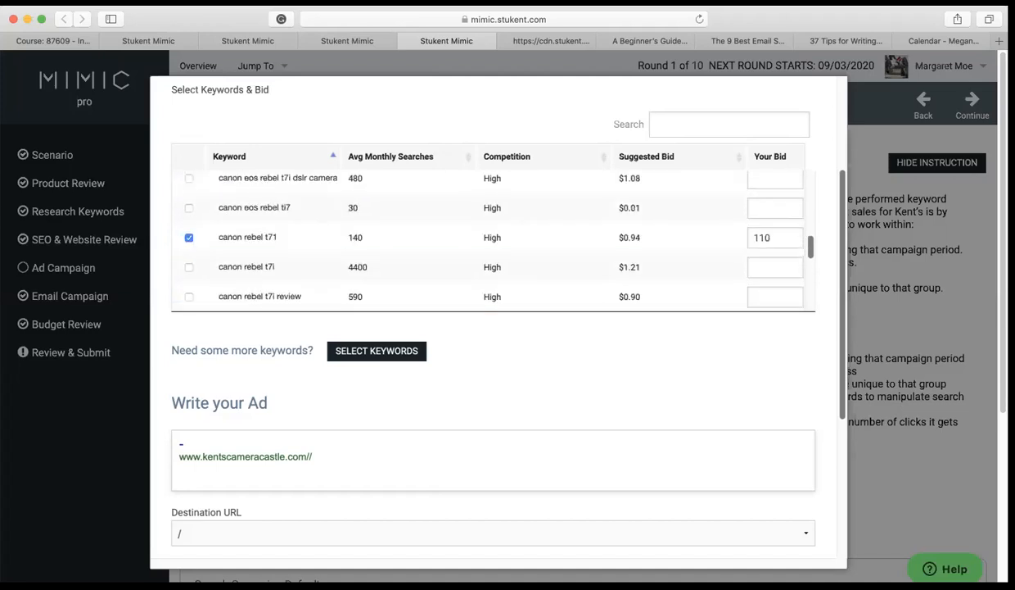
left_click(754, 243)
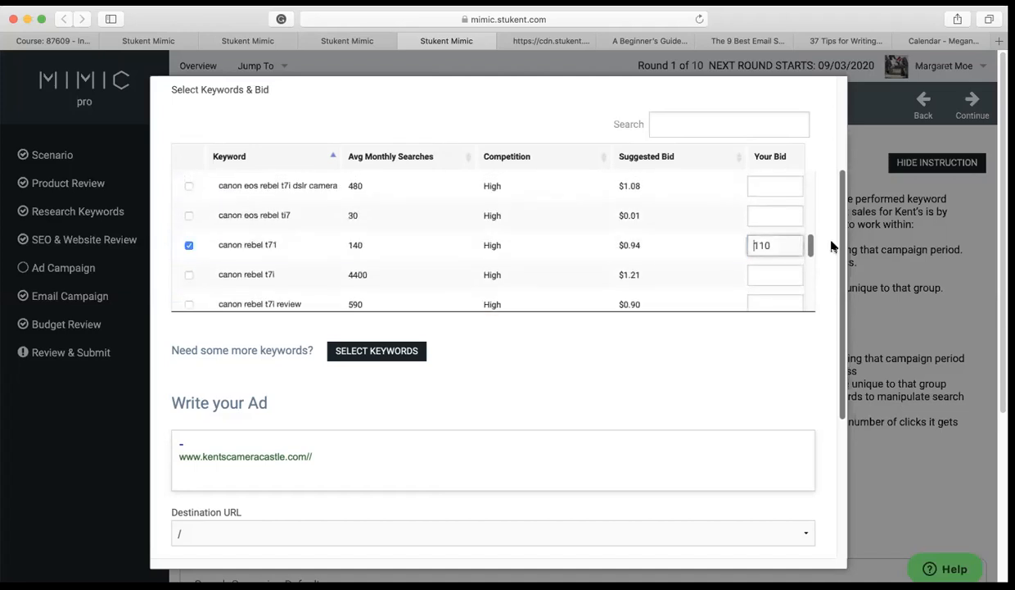
type(".")
scroll(754, 243, "down", 2)
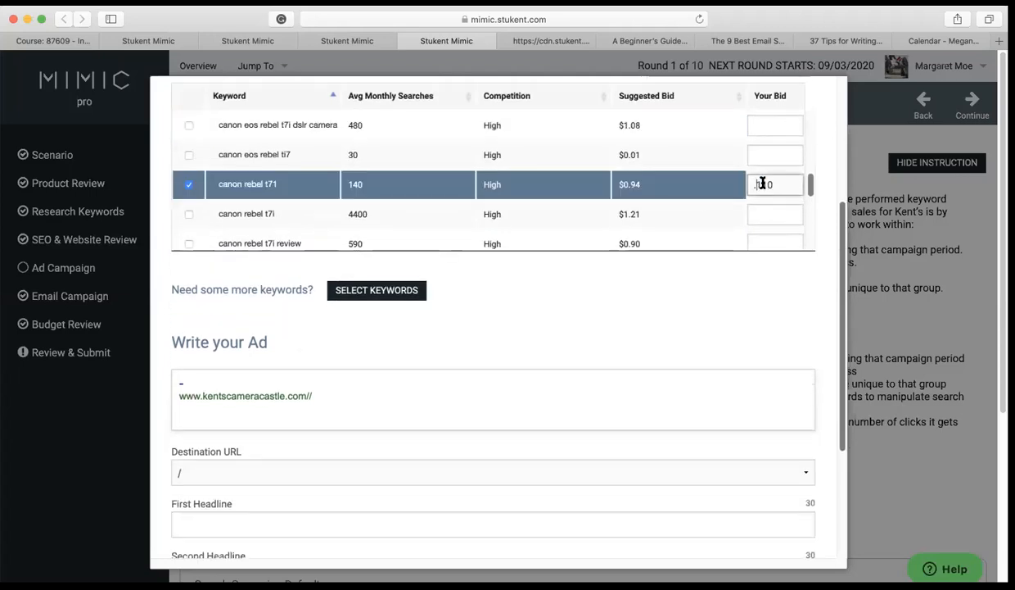
left_click(761, 183)
key("BackSpace")
key("BackSpace")
type("1.")
- Add the keyword "new canon rebel t7i" to the ad group with a bid of .55
scroll(757, 181, "down", 3)
scroll(756, 181, "down", 4)
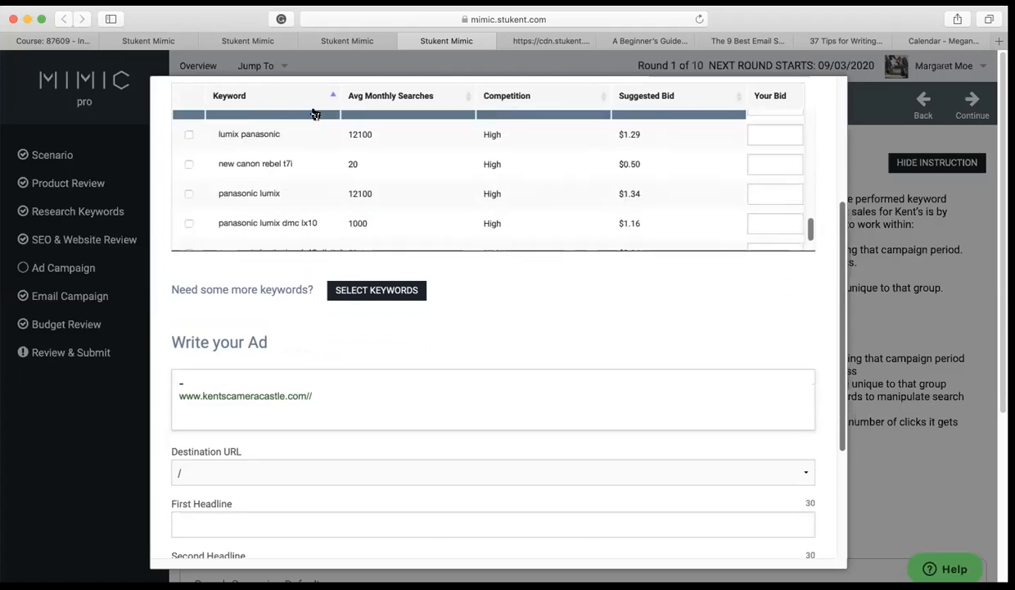
left_click(188, 164)
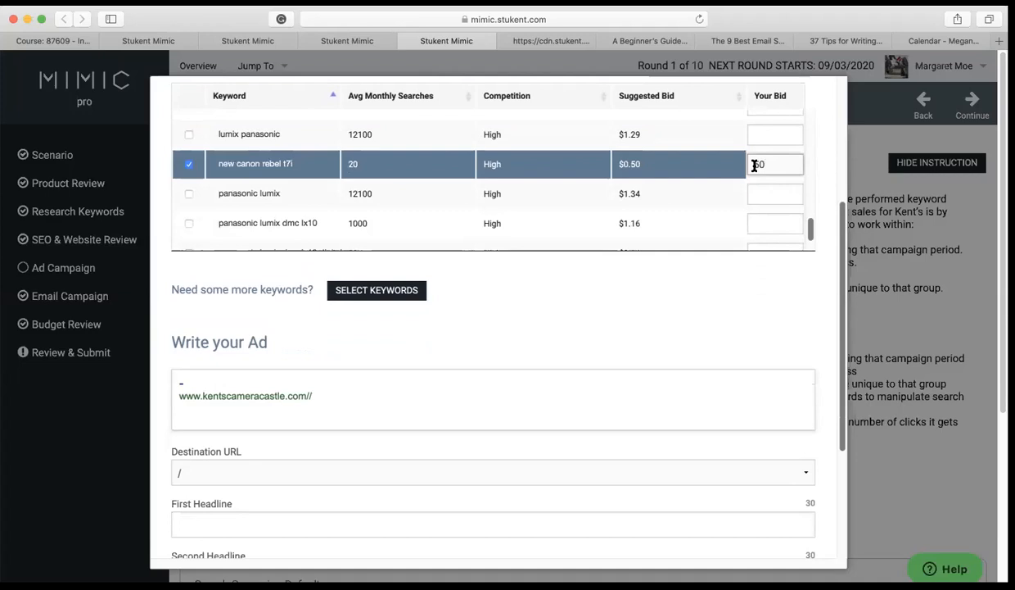
key("BackSpace")
type(".55")
- Look over the ad group's remaining keywords and the full keyword table on the Research Keywords page
scroll(653, 141, "down", 1)
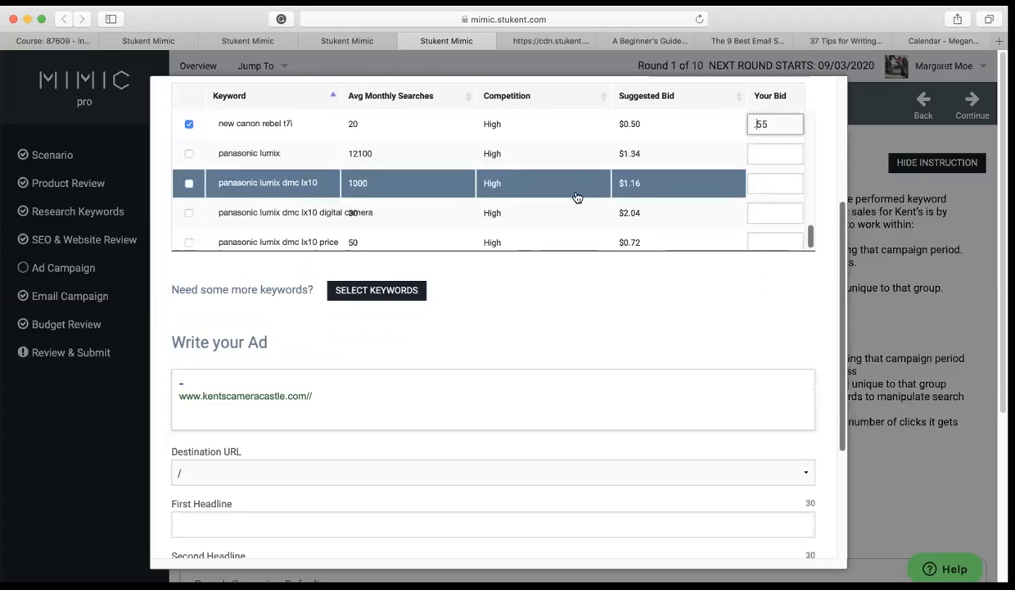
scroll(606, 282, "up", 4)
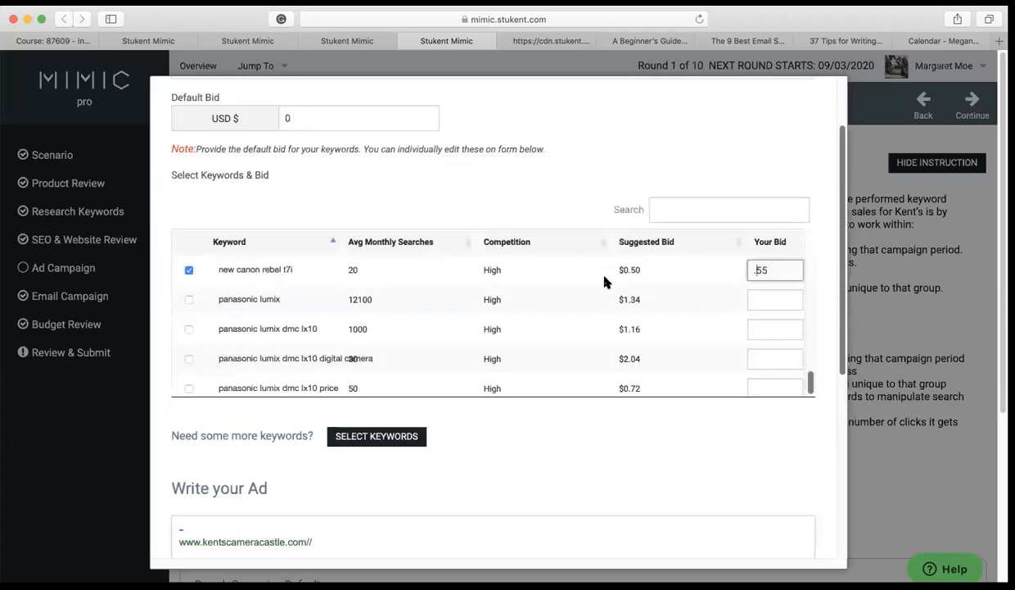
scroll(627, 252, "down", 2)
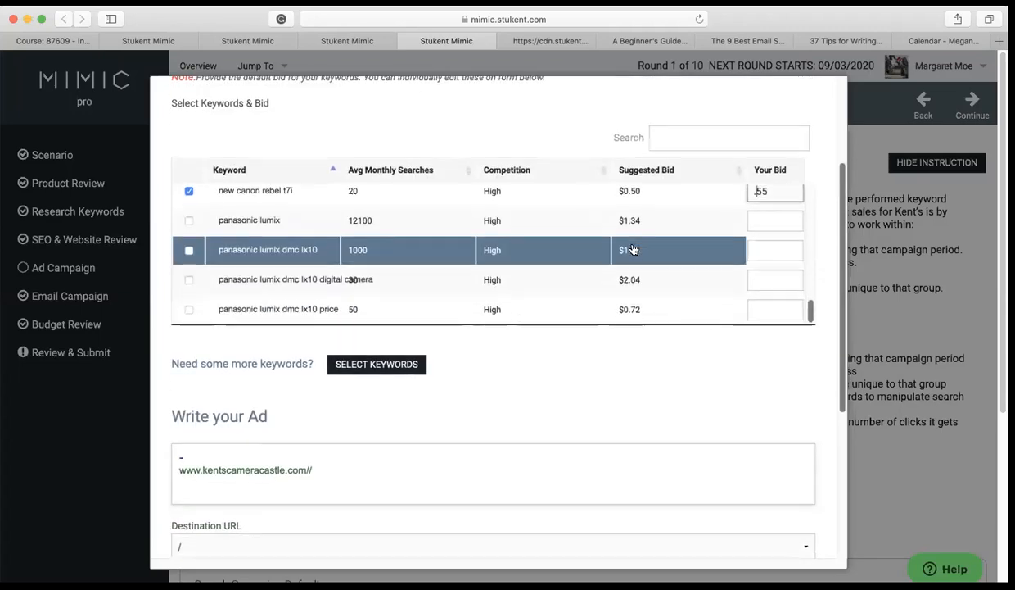
scroll(629, 253, "down", 4)
scroll(635, 251, "up", 3)
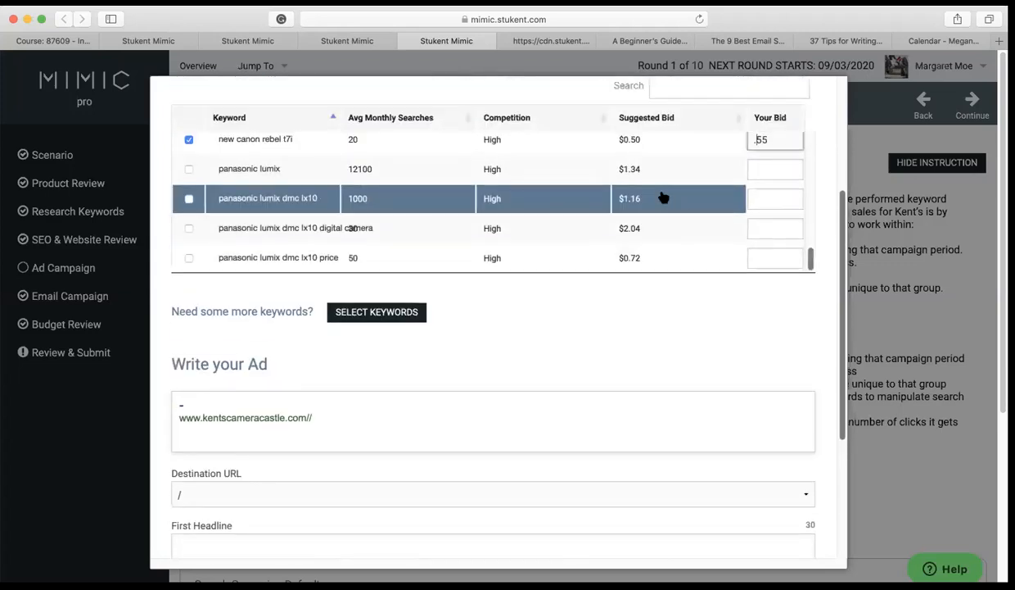
scroll(668, 192, "up", 1)
scroll(672, 178, "down", 3)
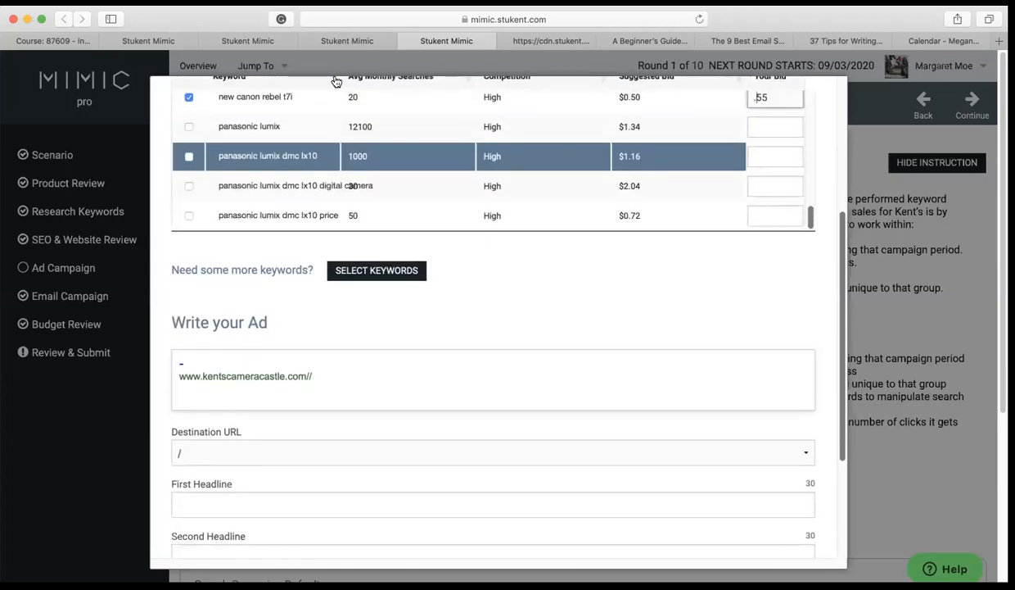
left_click(142, 39)
left_click(279, 66)
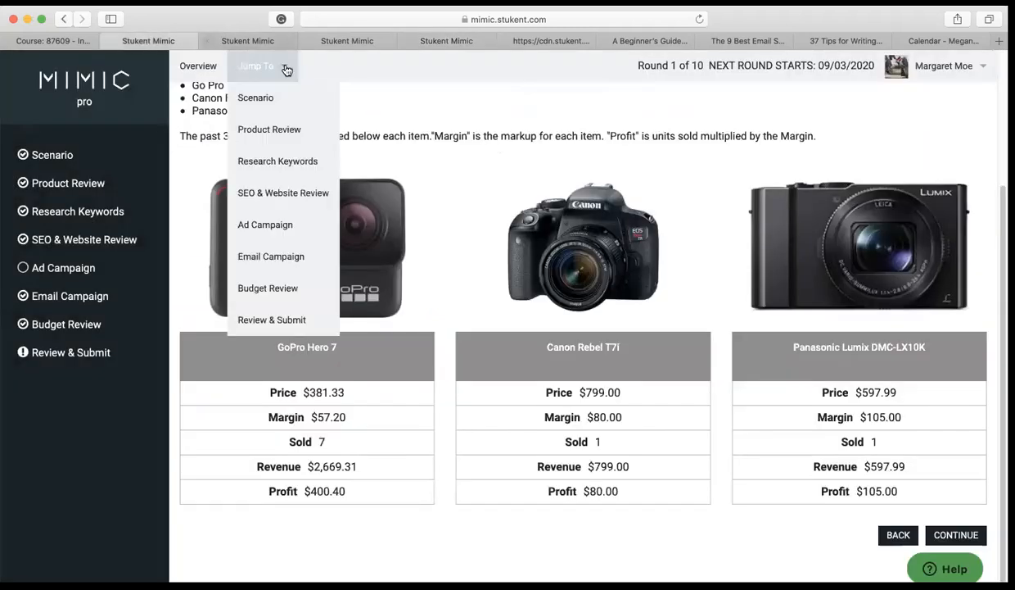
left_click(277, 164)
scroll(447, 336, "down", 5)
scroll(446, 334, "down", 3)
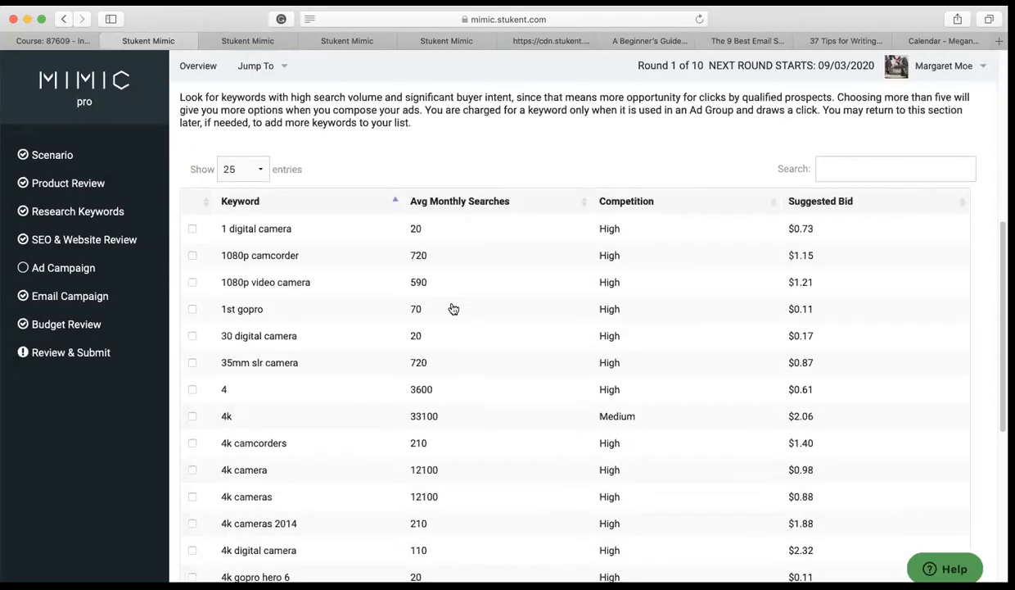
left_click(449, 41)
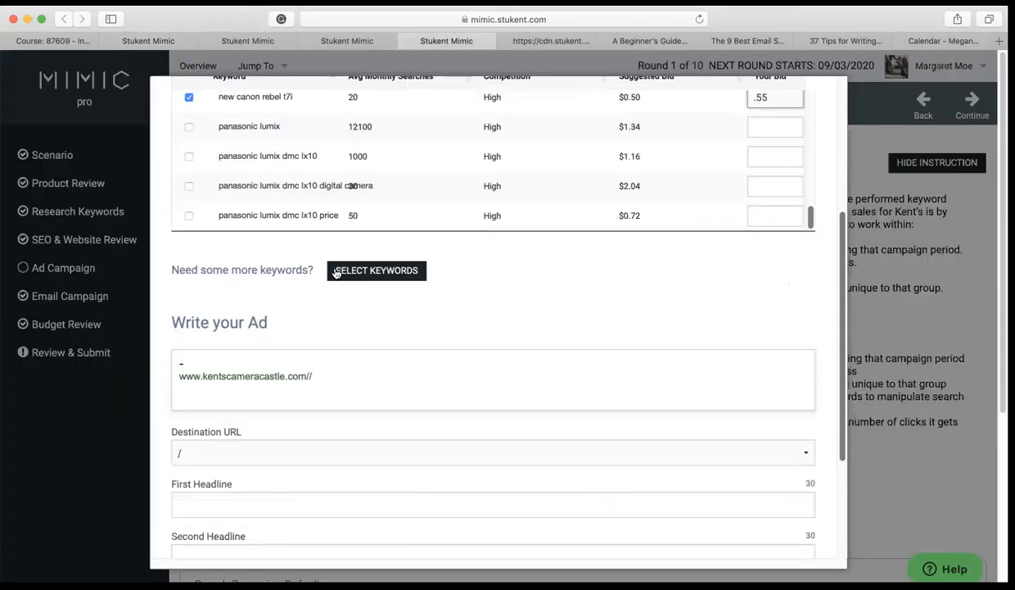
- Set the ad's destination URL to /products/canon-rebel-t7i
scroll(503, 316, "down", 3)
scroll(503, 316, "down", 2)
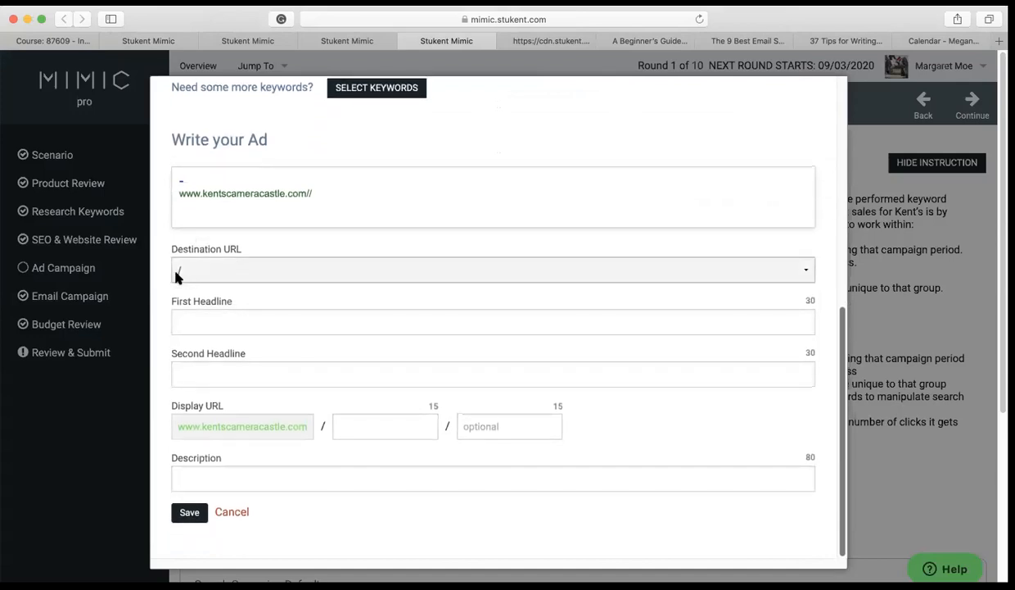
left_click(195, 271)
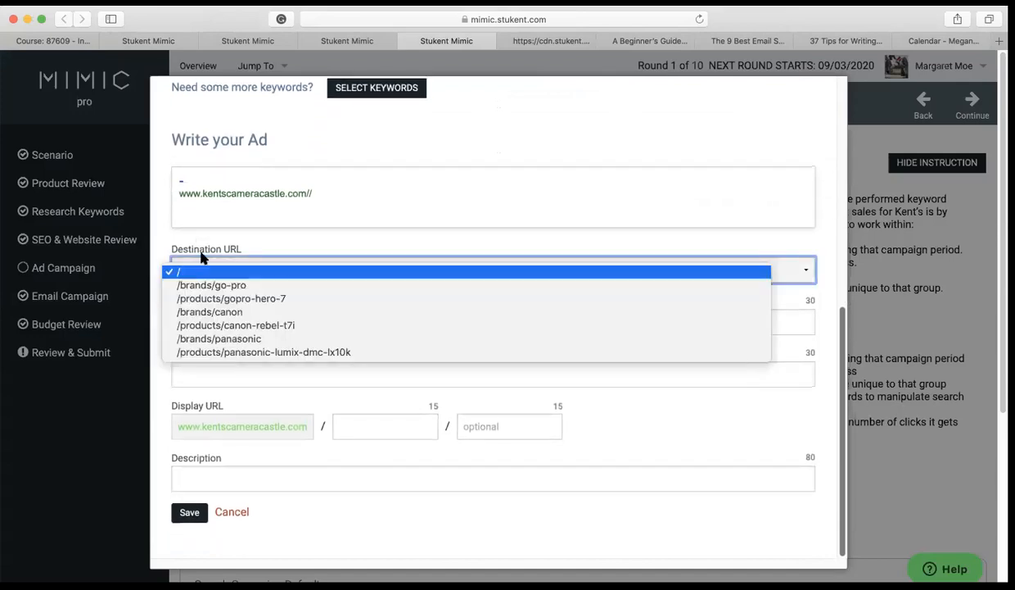
left_click(272, 239)
left_click(193, 271)
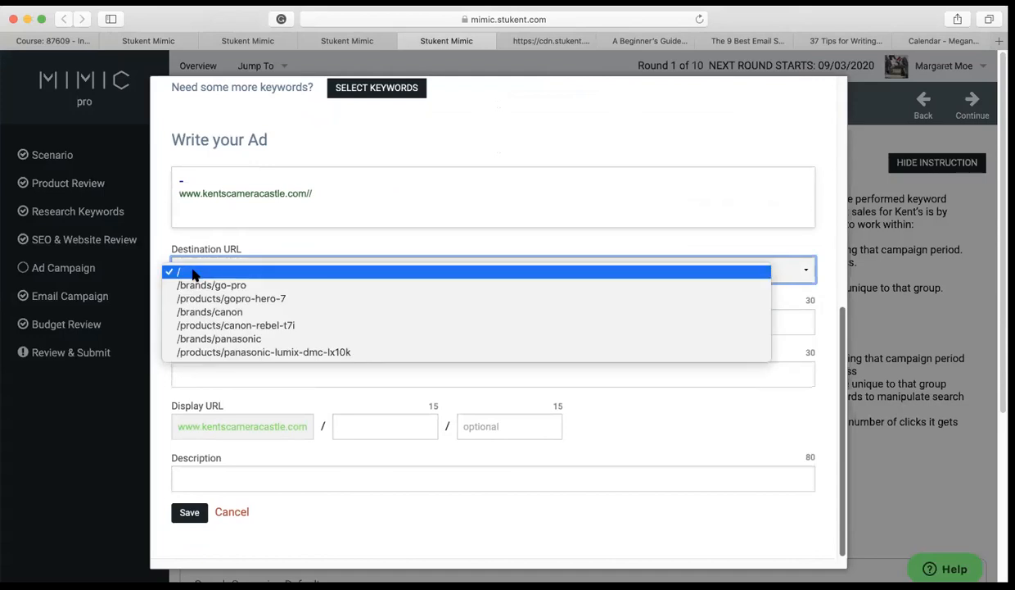
left_click(196, 327)
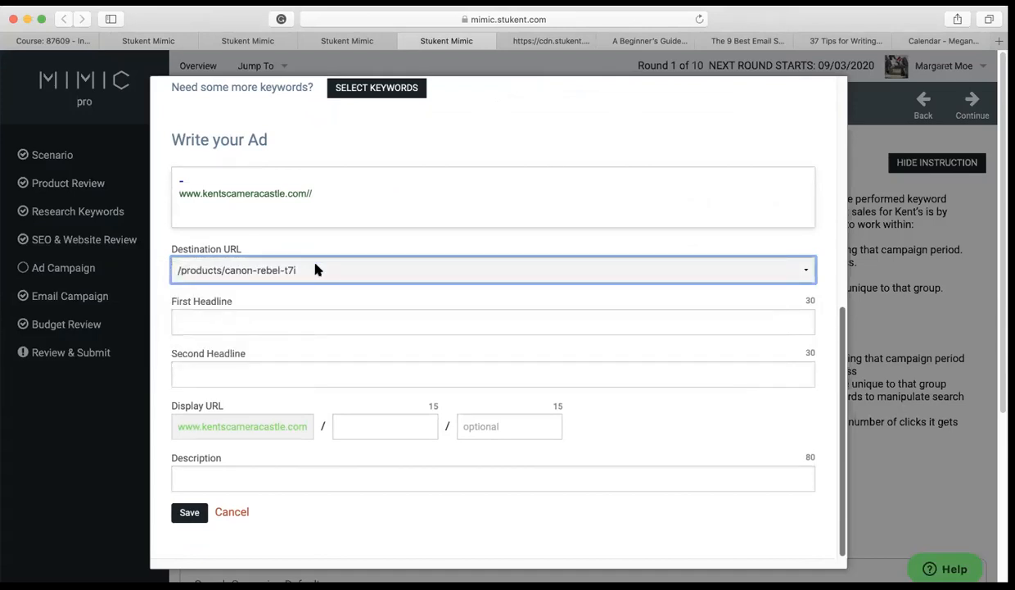
- Enter the ad's first headline and reword it as "1-Day Sale Canon Rebel t7i"
left_click(186, 323)
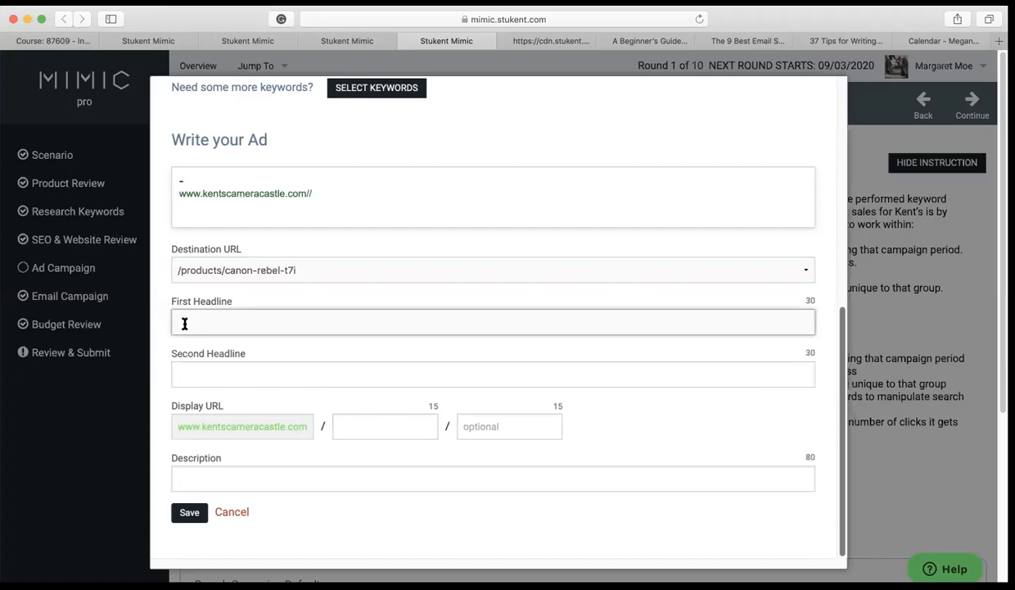
type("Canon Rebe")
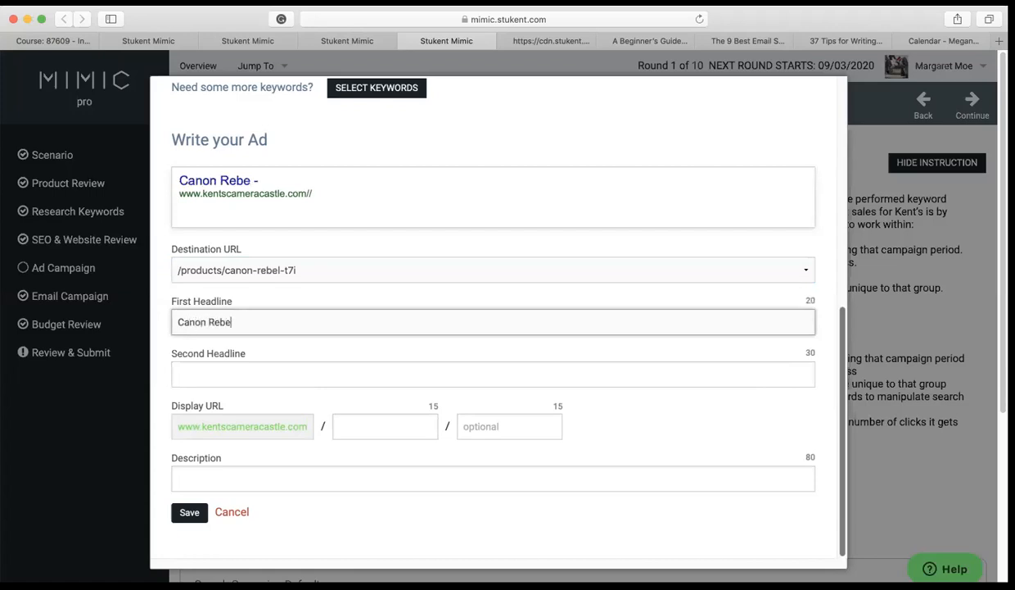
type("l t7i 1-Day Sale")
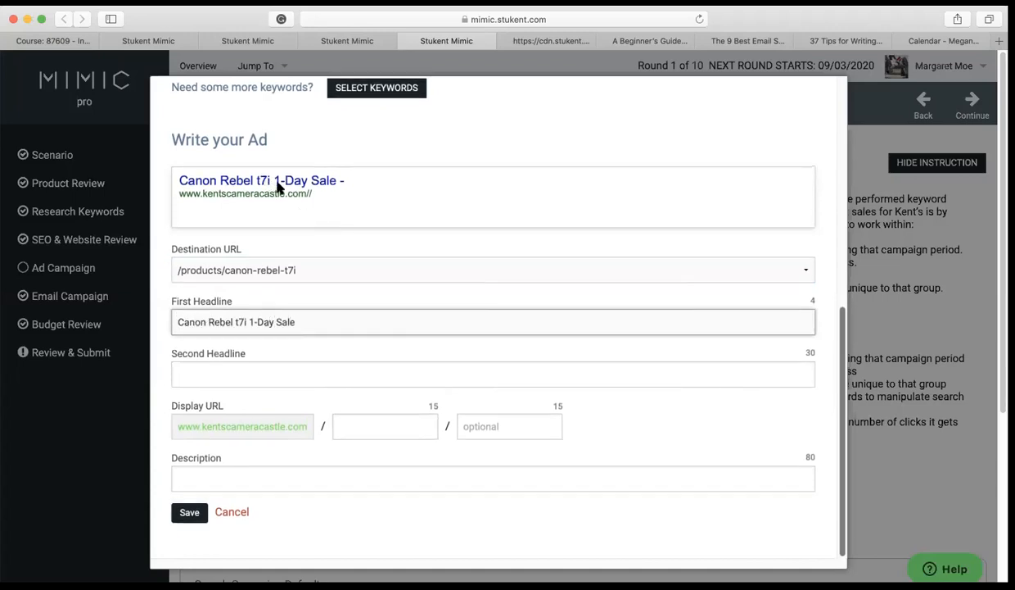
left_click_drag(291, 322, 250, 322)
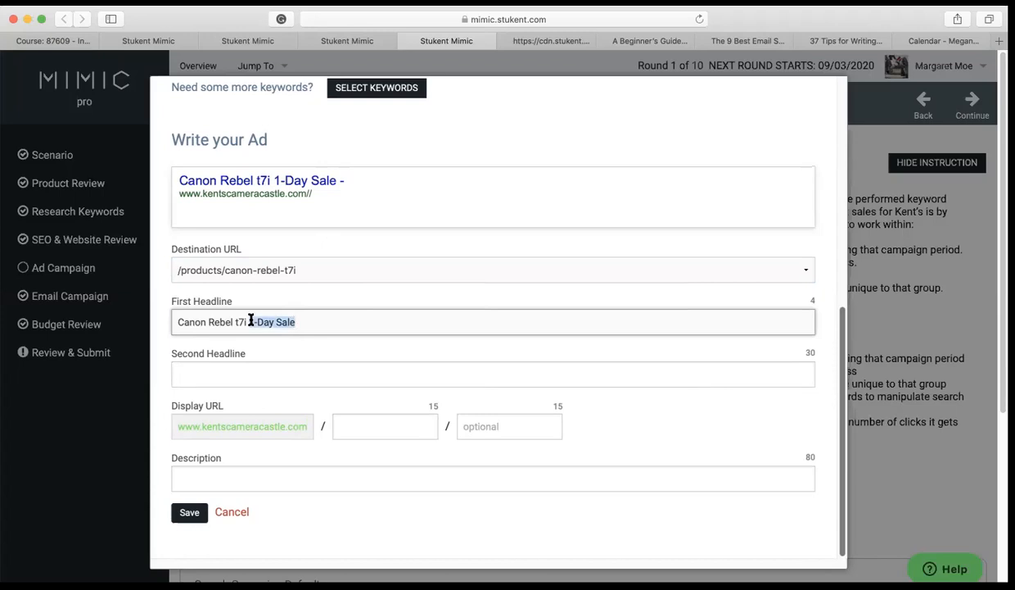
key("BackSpace")
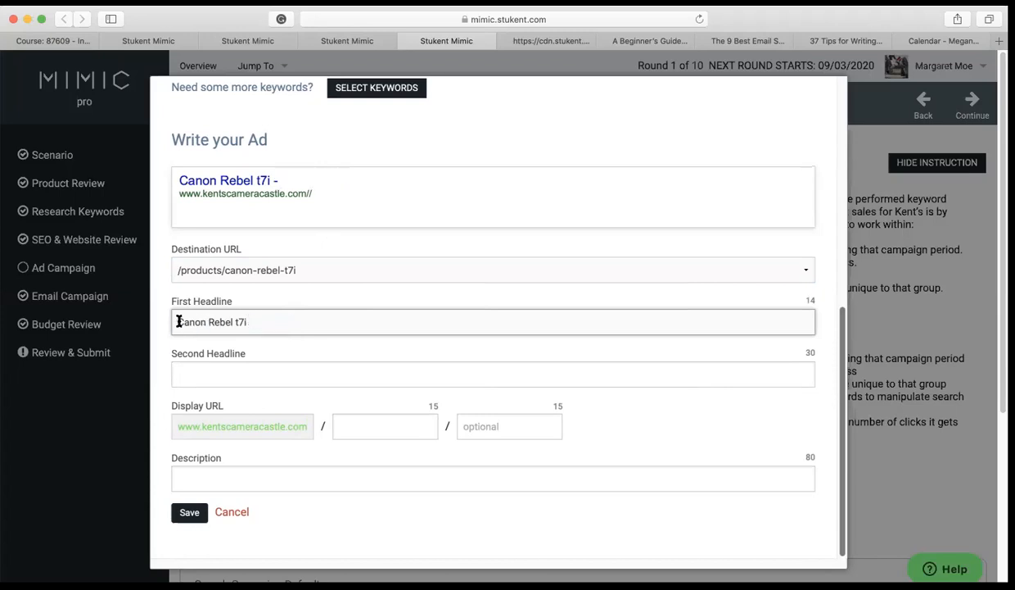
type("1-Day Sale")
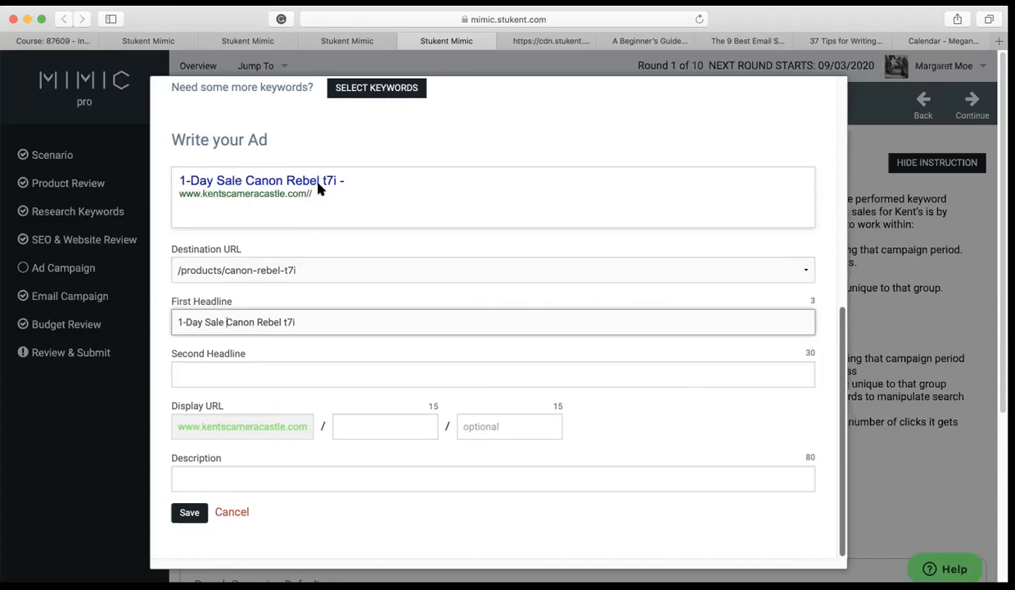
- Enter "Cheapest Price of the Year" as the ad's second headline
scroll(329, 292, "down", 2)
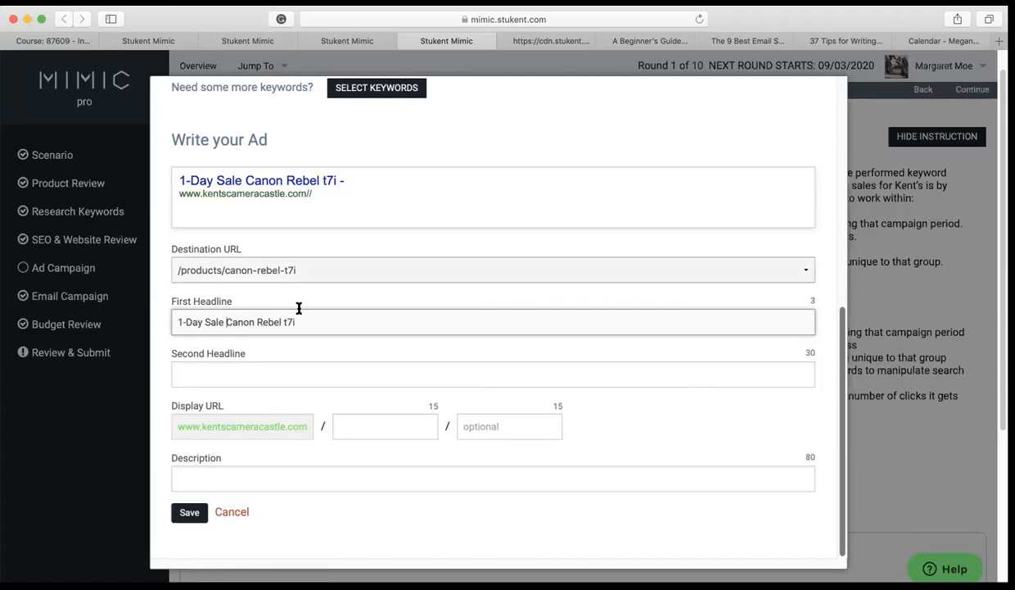
left_click(188, 370)
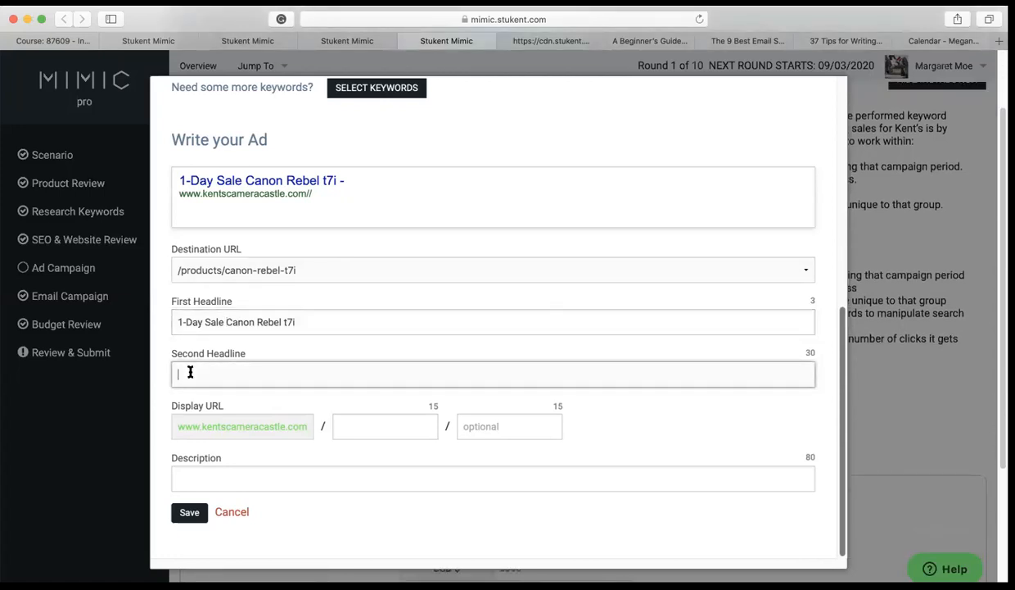
type("Cheapest Pri")
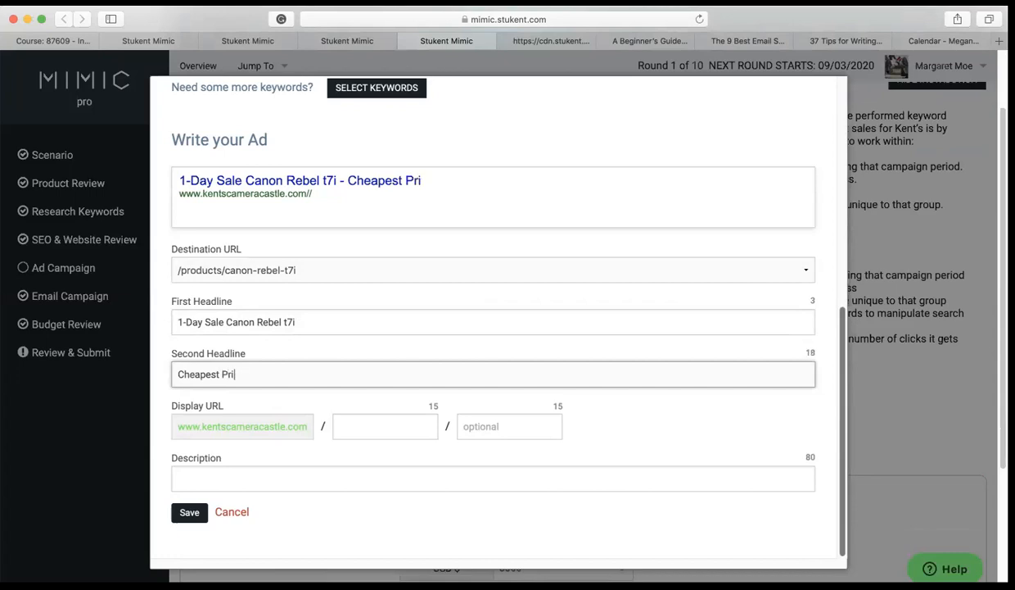
type("ce of the Year")
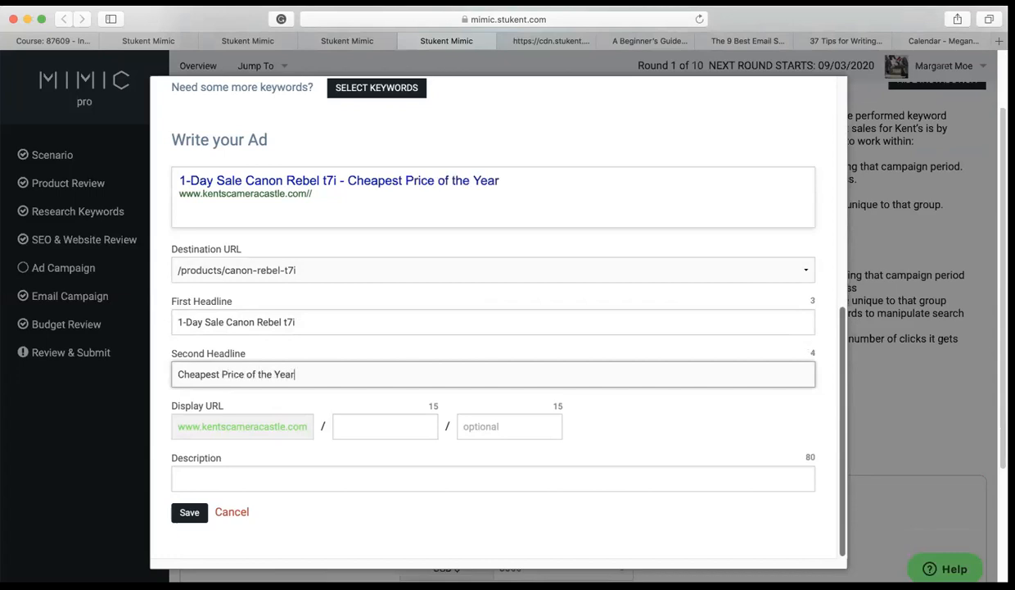
- Enter "Sale" as the first path of the ad's display URL
scroll(194, 399, "down", 1)
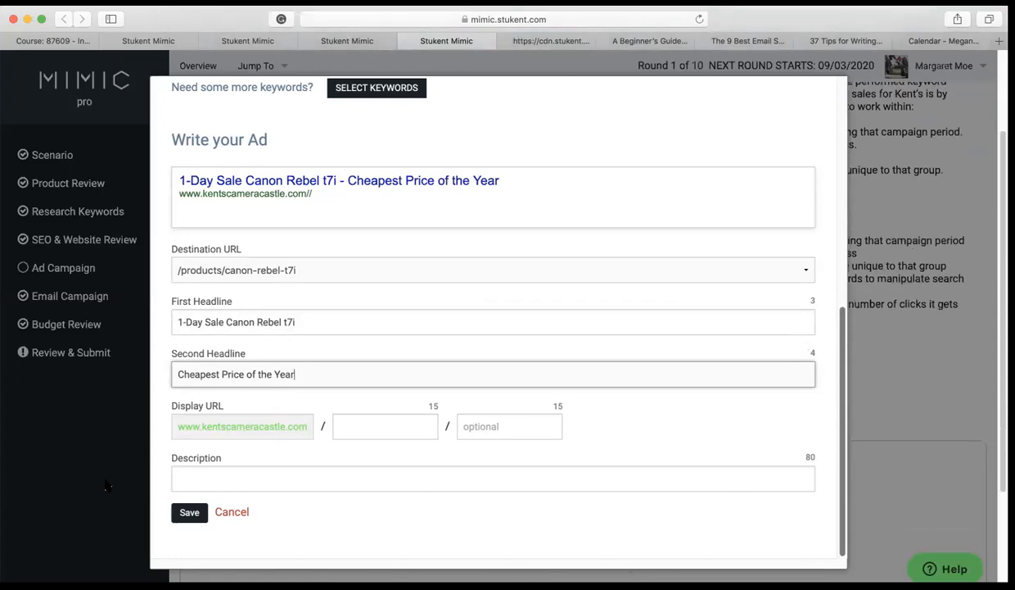
left_click(350, 424)
scroll(246, 439, "down", 1)
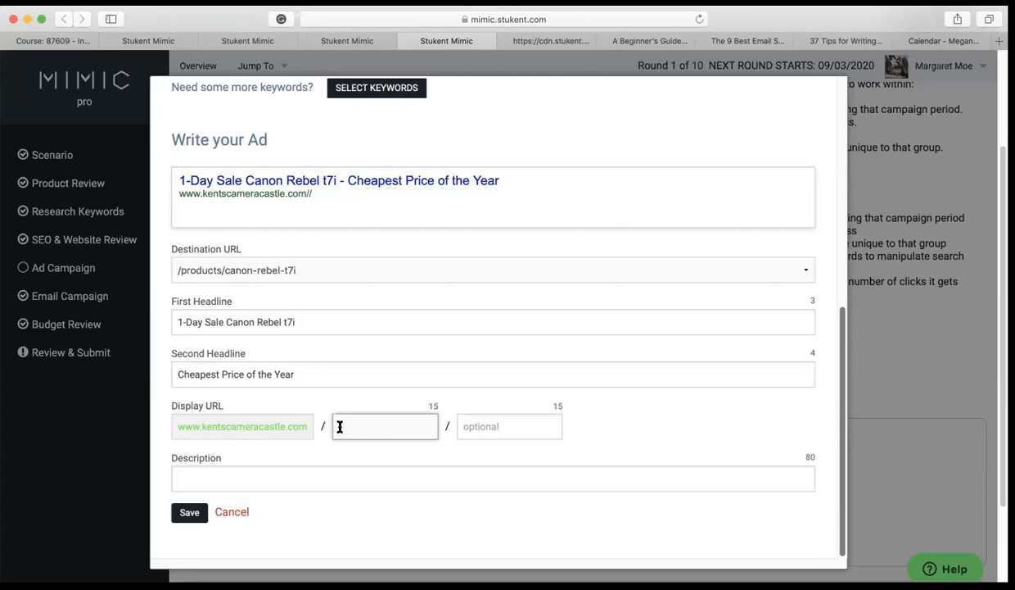
type("Sale")
left_click(471, 420)
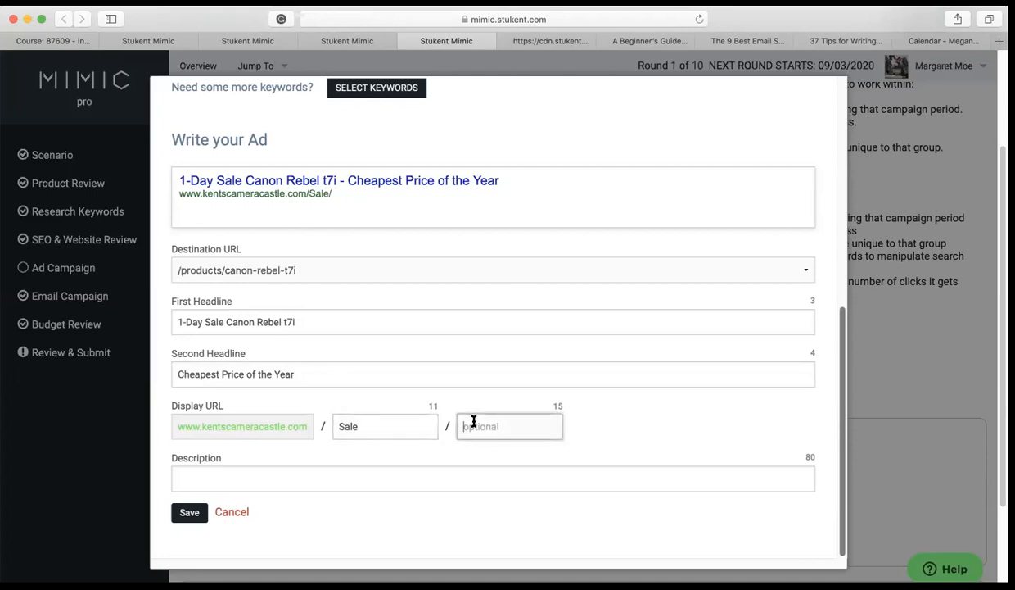
type("CanonRebel")
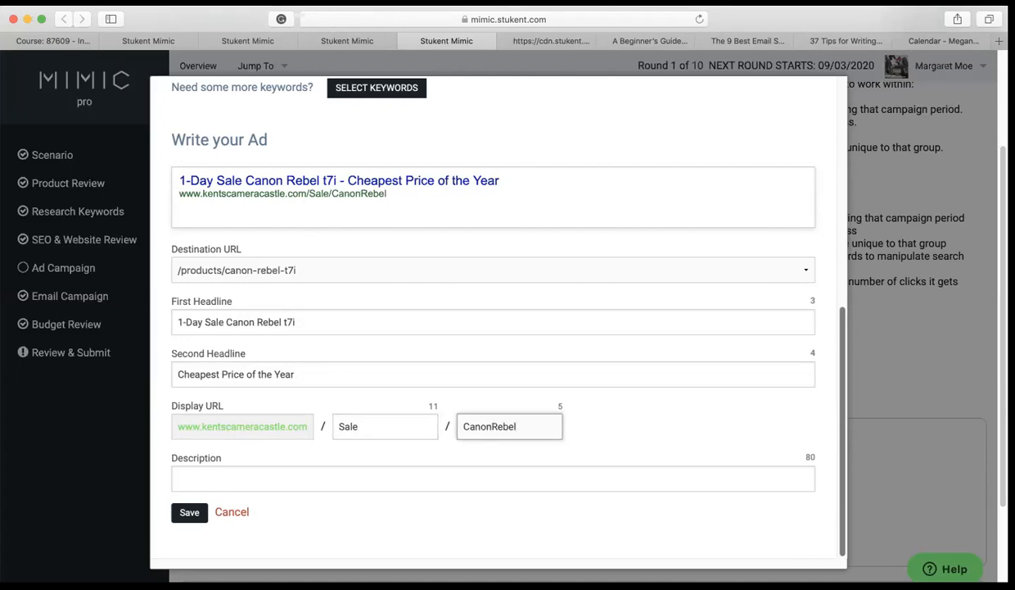
key("BackSpace")
key("BackSpace")
key("BackSpace")
key("BackSpace")
key("BackSpace")
key("BackSpace")
key("BackSpace")
key("BackSpace")
key("BackSpace")
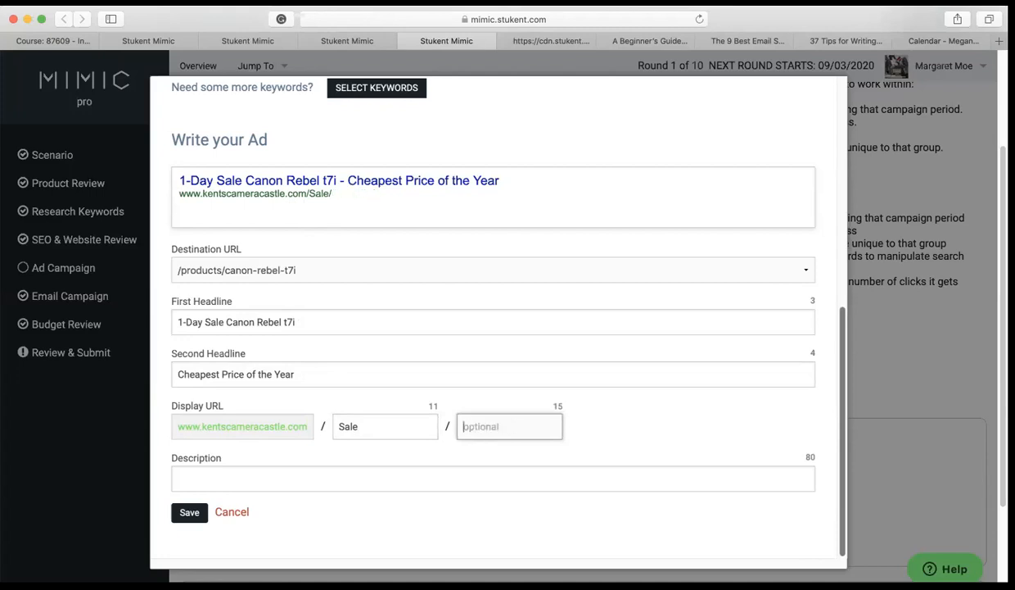
- Change the first path of the display URL to "1-DaySale"
left_click(340, 424)
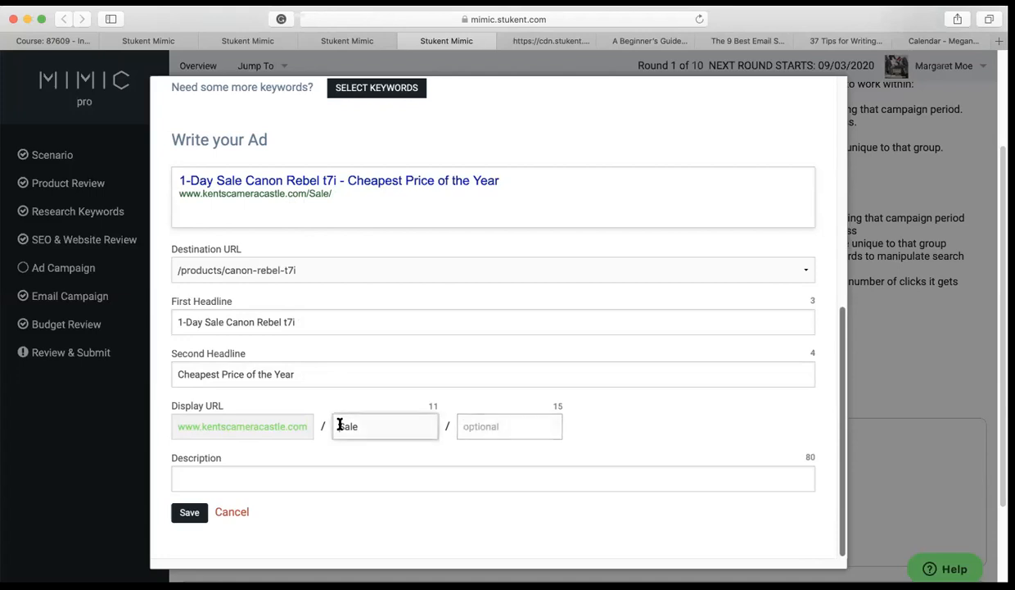
type("1-D")
type("ay")
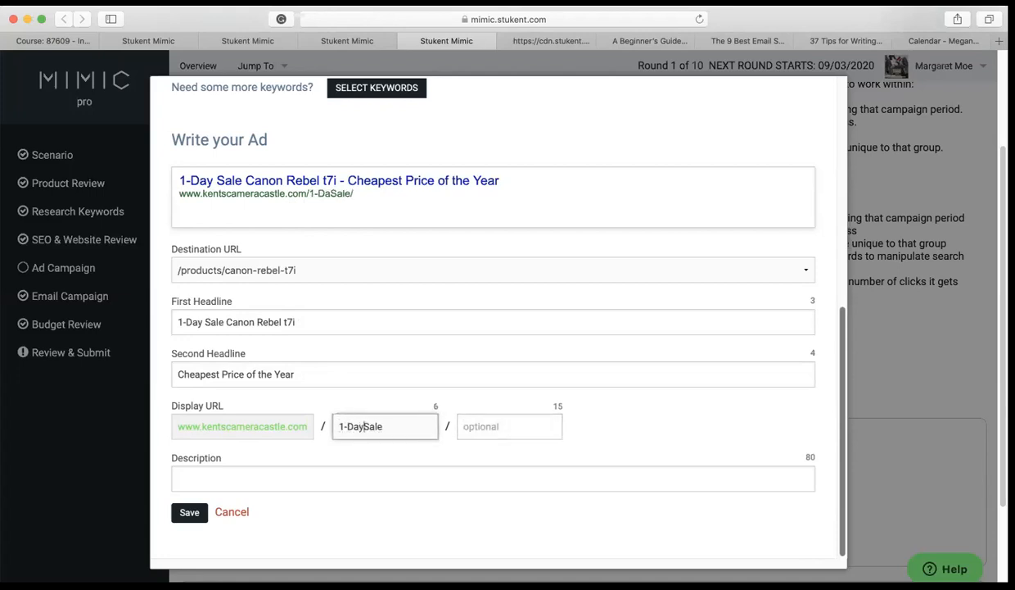
key("BackSpace")
scroll(385, 226, "down", 1)
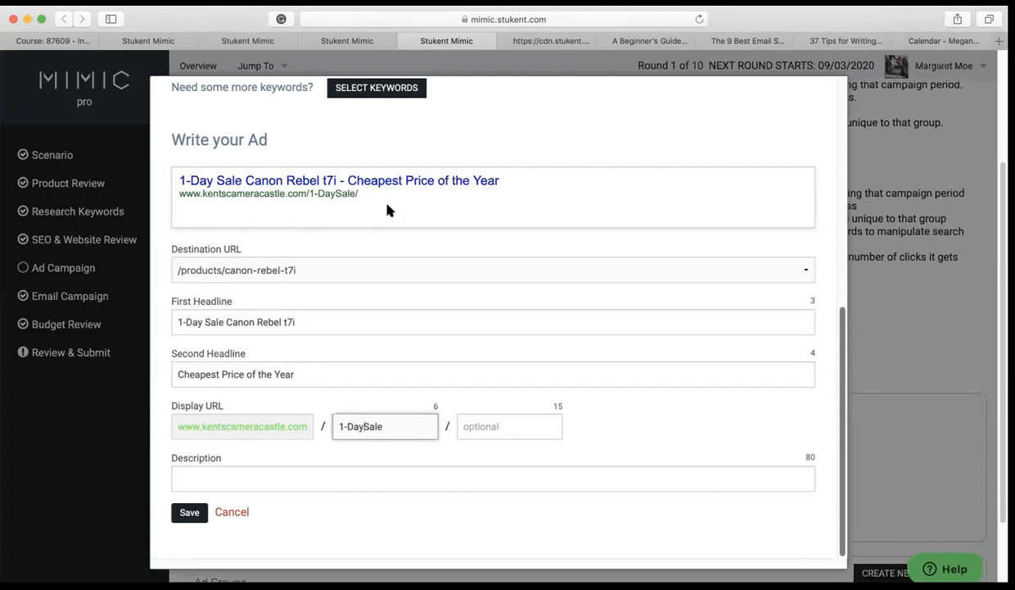
- Enter the ad description "24 hours only -- Buy Canon Rebel t7i at Kent's Camera Castle and take the best p"
scroll(327, 421, "down", 2)
left_click(196, 473)
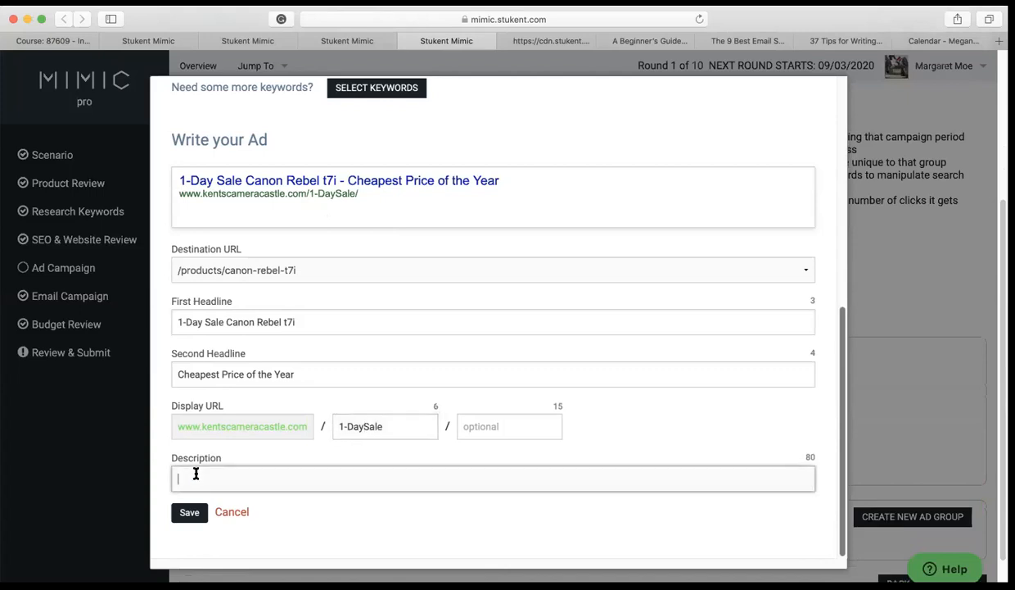
type("T")
key("BackSpace")
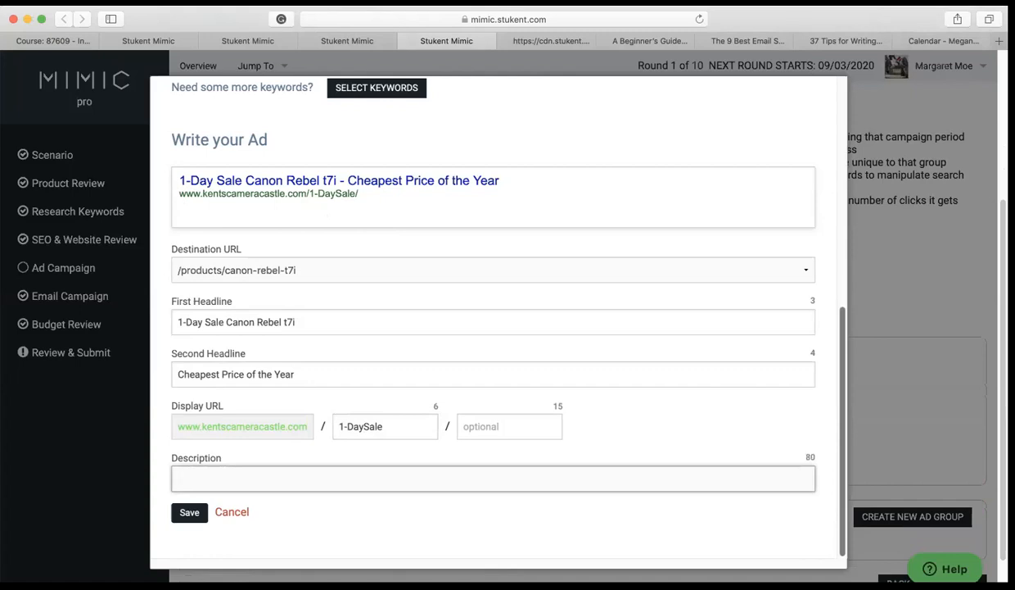
type("24 hours only")
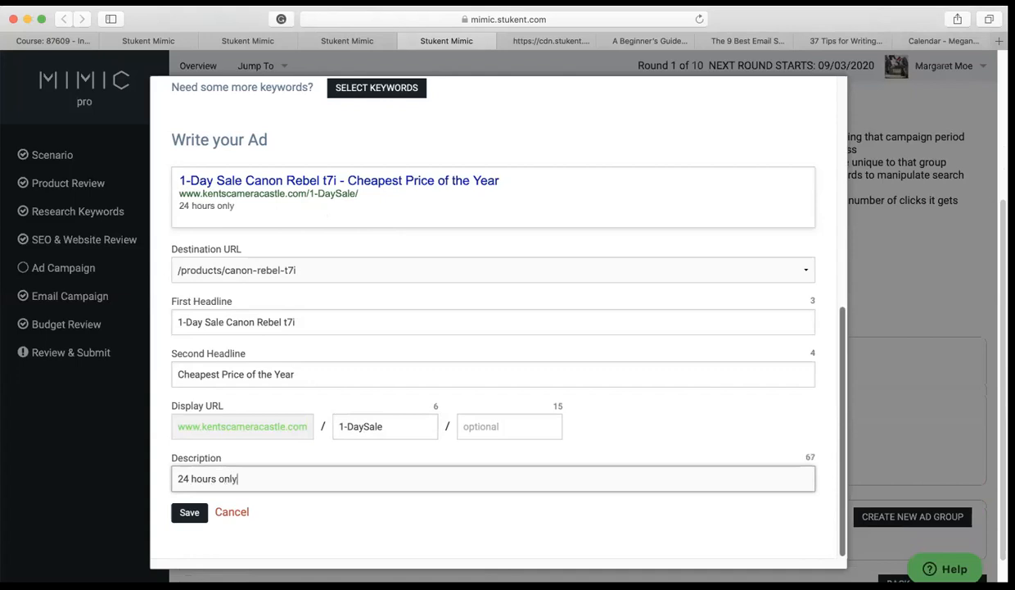
type(" -- Buy Canon Rebel ")
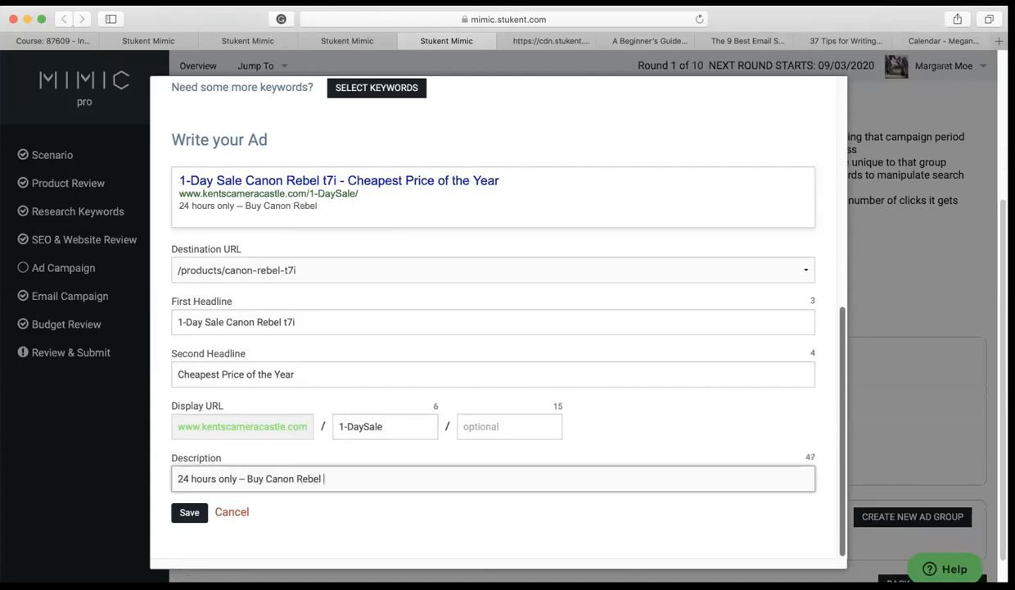
type("t7")
type("1")
key("BackSpace")
type("i at Kent's Camera Castle")
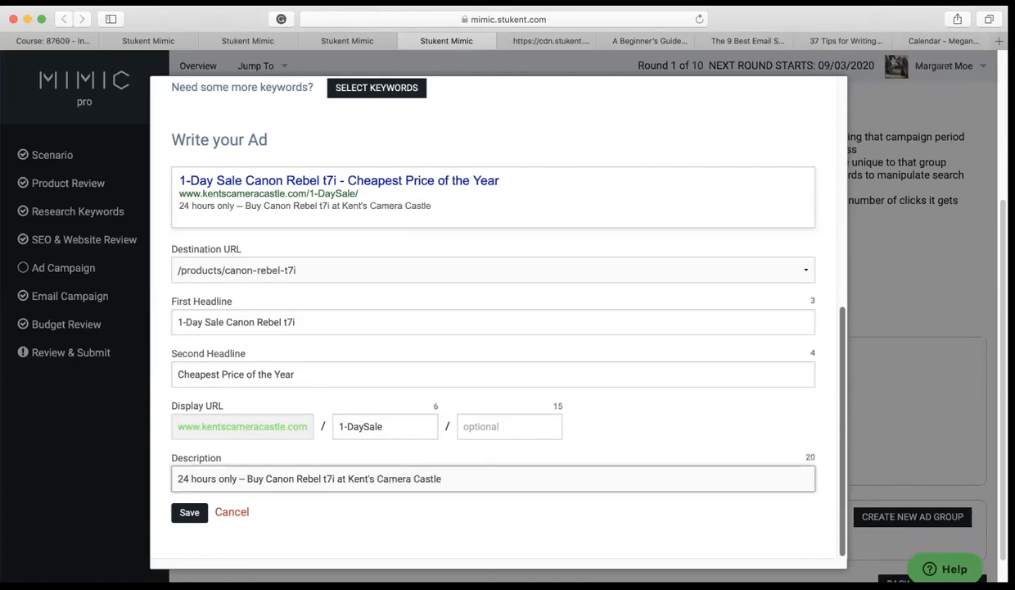
type(" and take the best p")
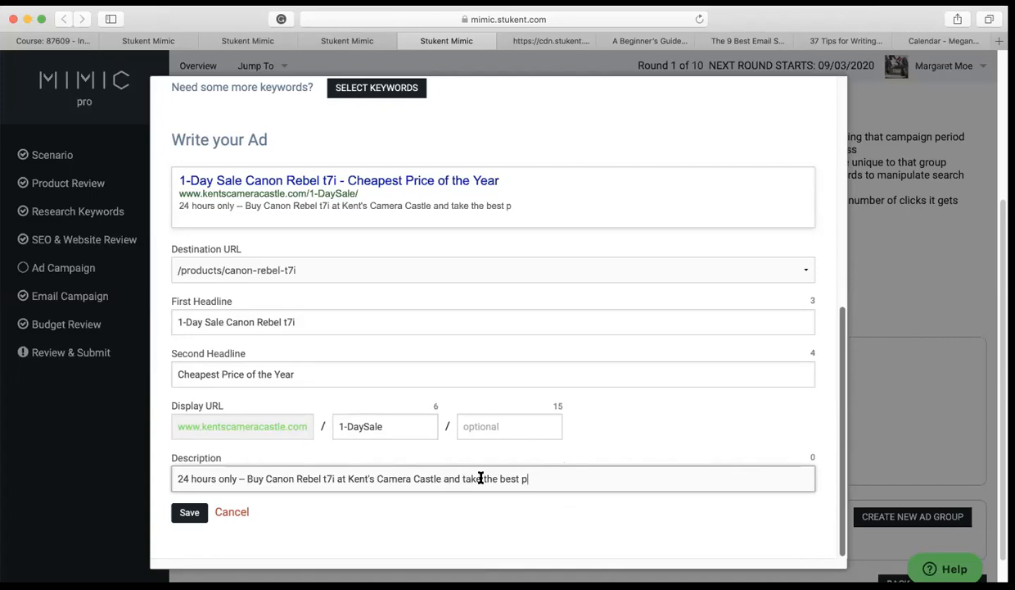
- Shorten the description by replacing "and" with "&" and reducing its opening to "24 hours -"
double_click(445, 478)
type("&")
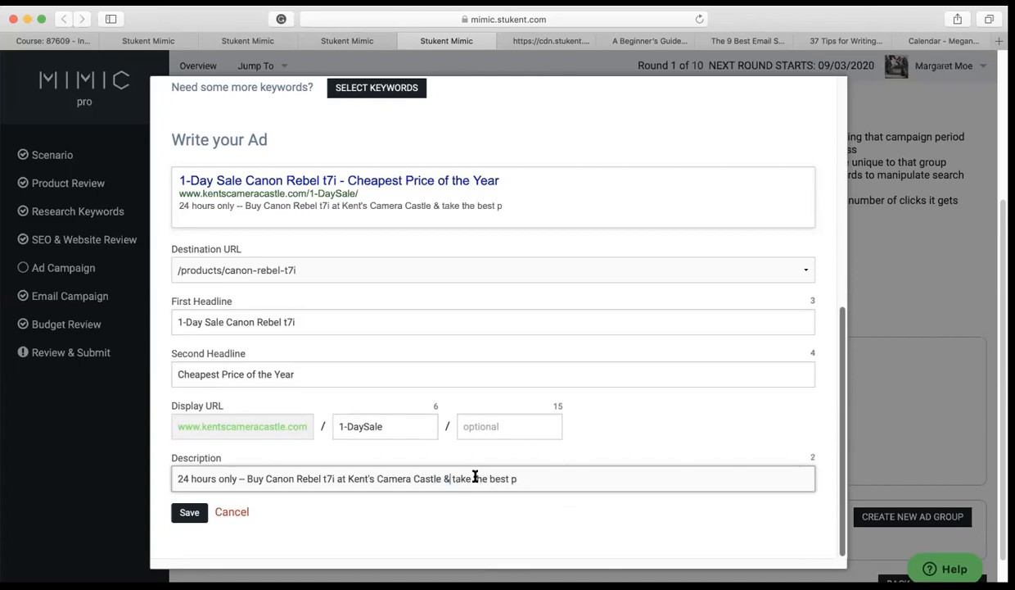
left_click(244, 477)
key("BackSpace")
key("BackSpace")
key("BackSpace")
key("BackSpace")
key("BackSpace")
key("BackSpace")
key("BackSpace")
key("BackSpace")
key("BackSpace")
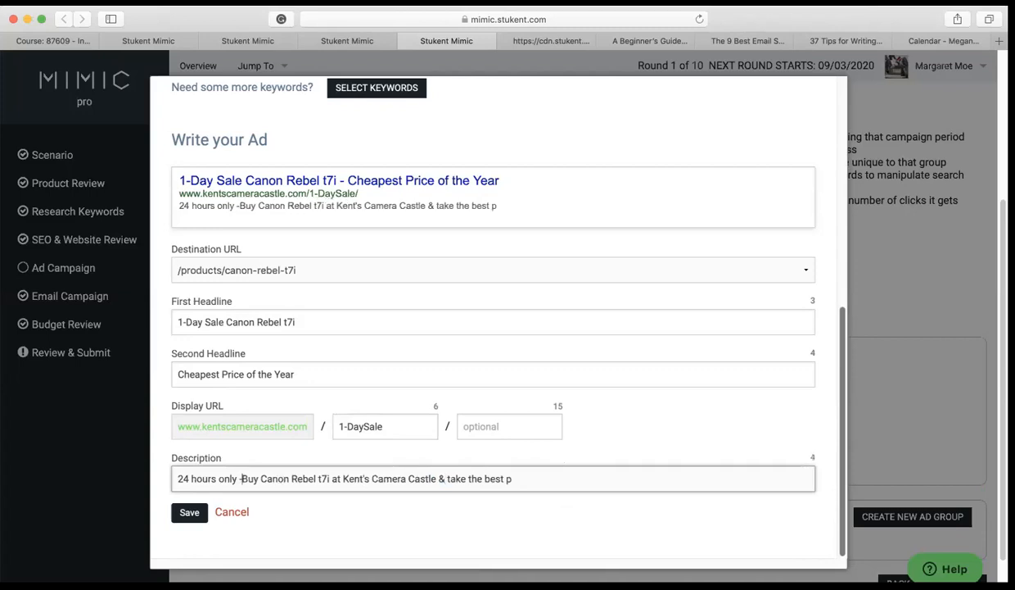
type("-")
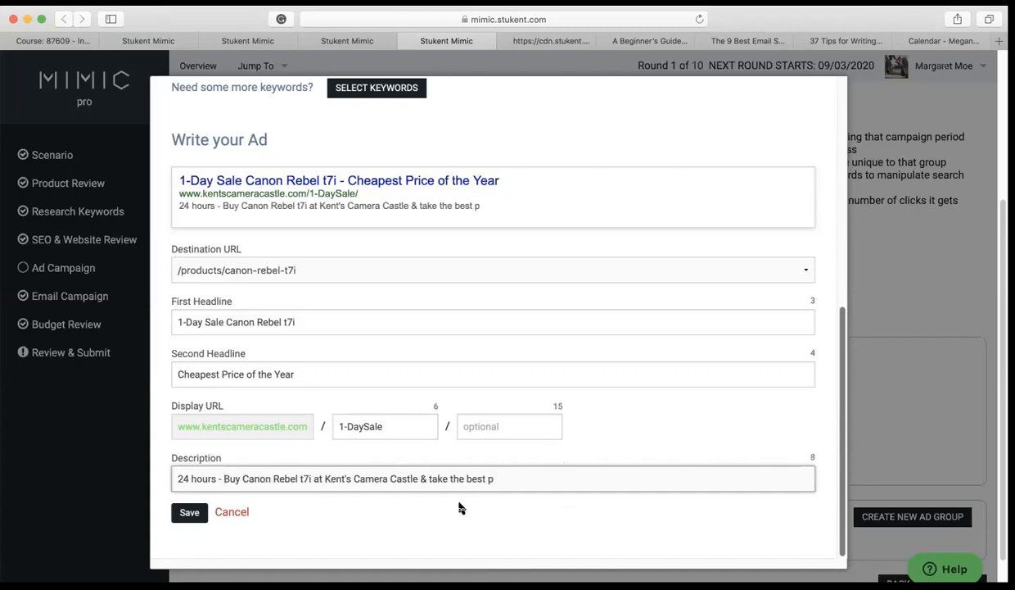
- Reword the end of the description to "at Camera Castle & take the best pics of your lif"
type(" ics")
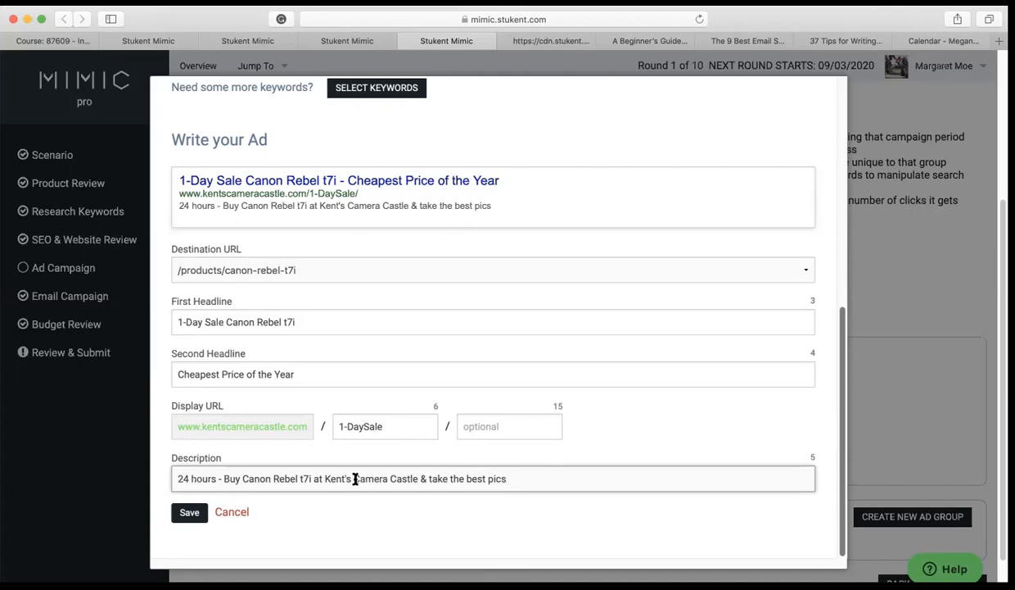
left_click_drag(355, 479, 324, 478)
key("BackSpace")
left_click(477, 479)
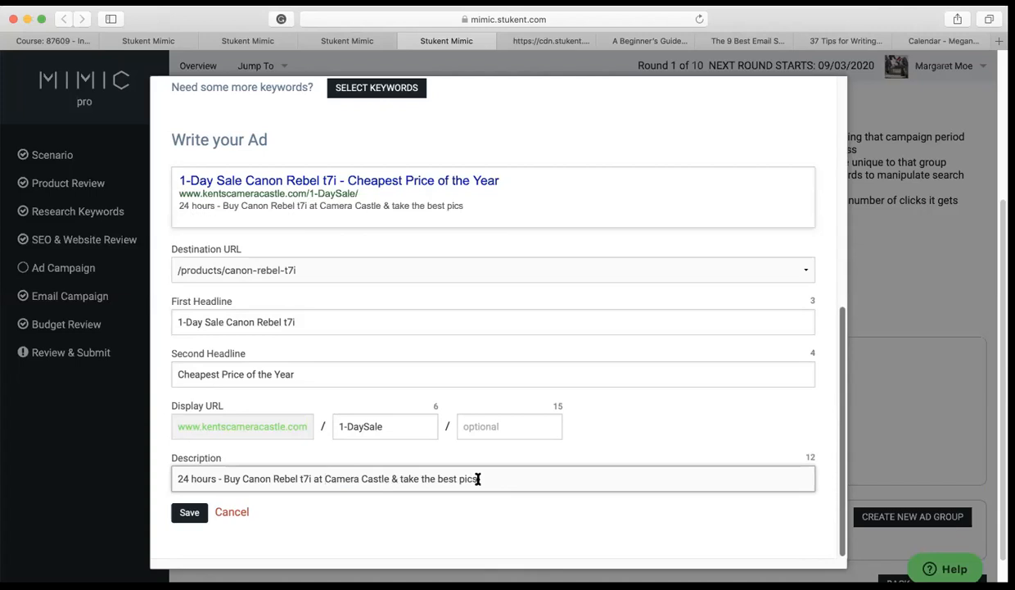
type("of your lif")
- Trim the description to "24 hours Buy Canon Rebel t7i at Camera Castle & take best pics of your life"
left_click(220, 478)
key("BackSpace")
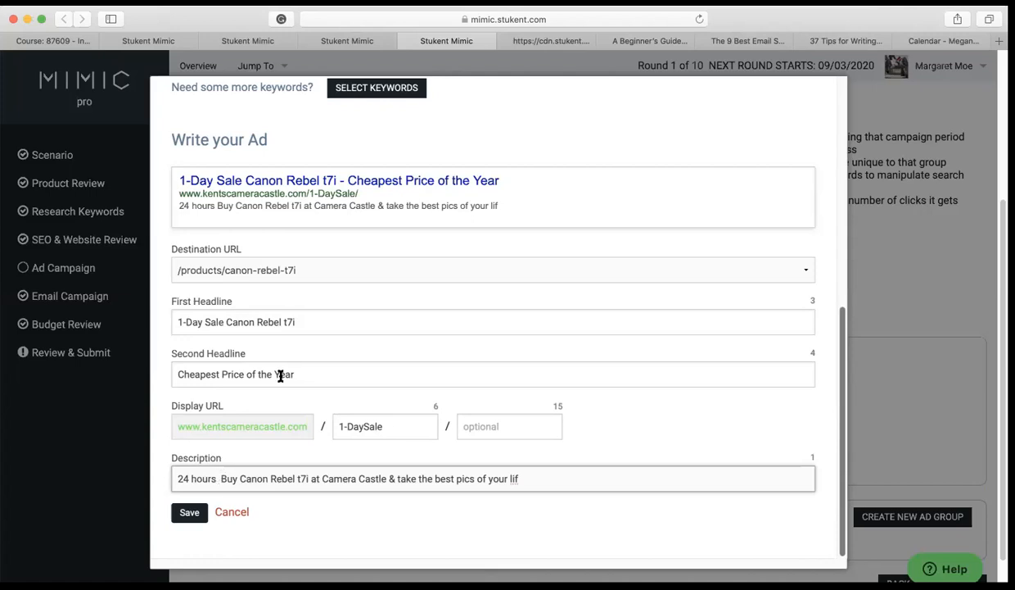
double_click(424, 478)
key("BackSpace")
left_click(506, 478)
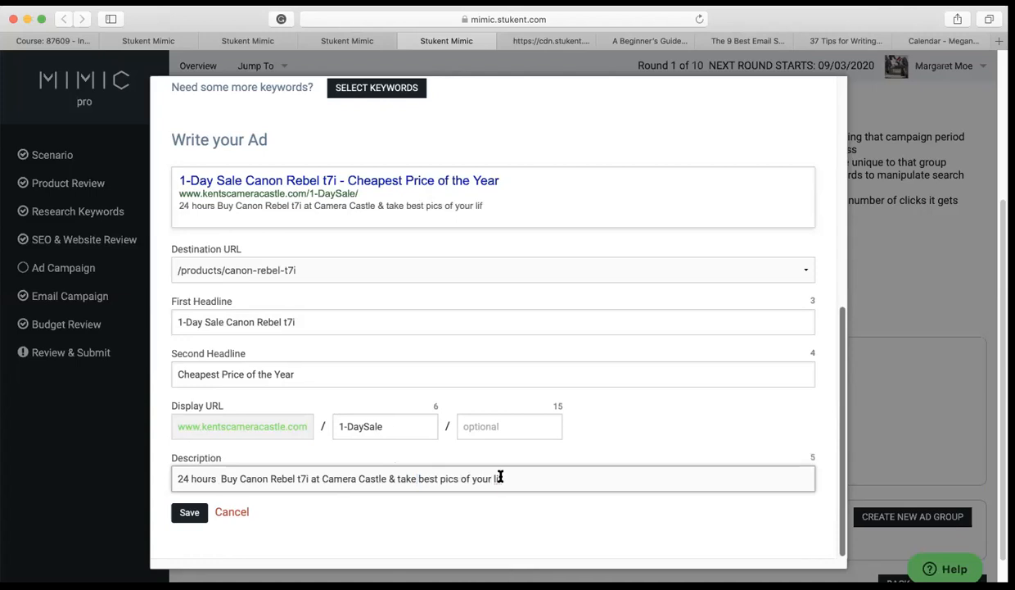
type("e")
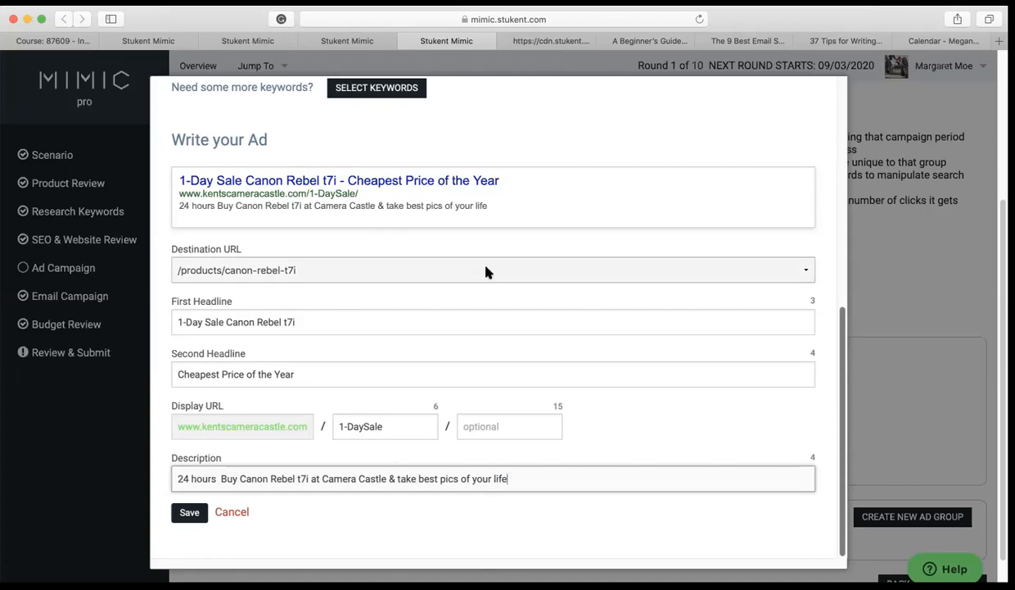
- Try to save the ad group with the finished ad
scroll(486, 271, "down", 2)
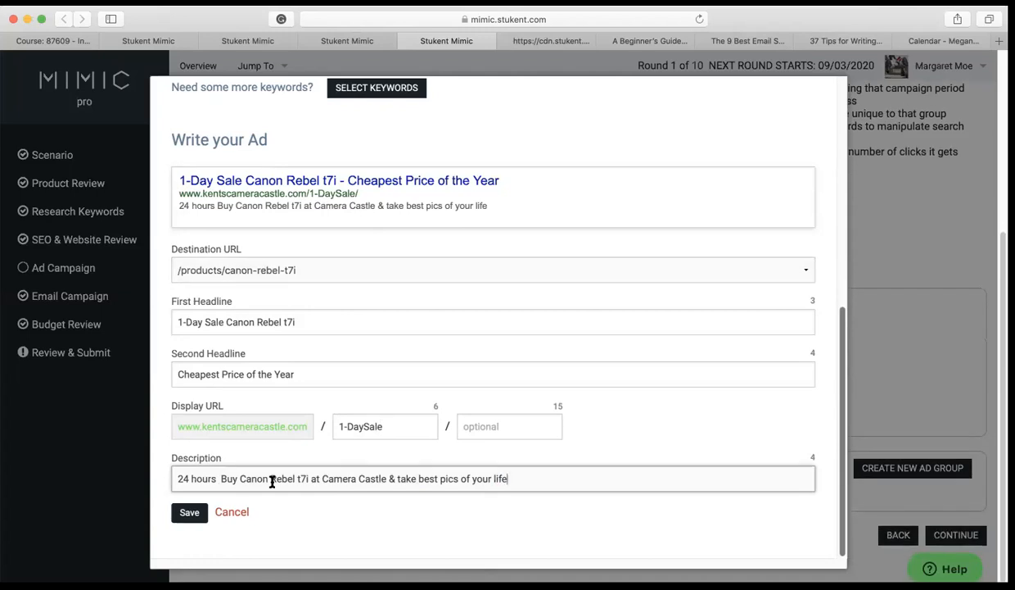
left_click(188, 513)
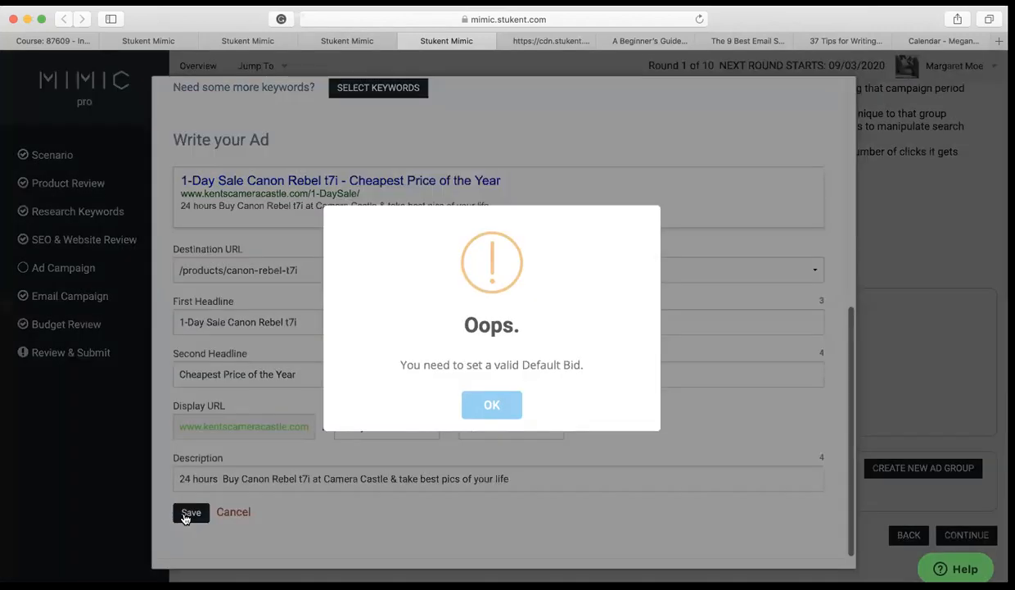
left_click(491, 403)
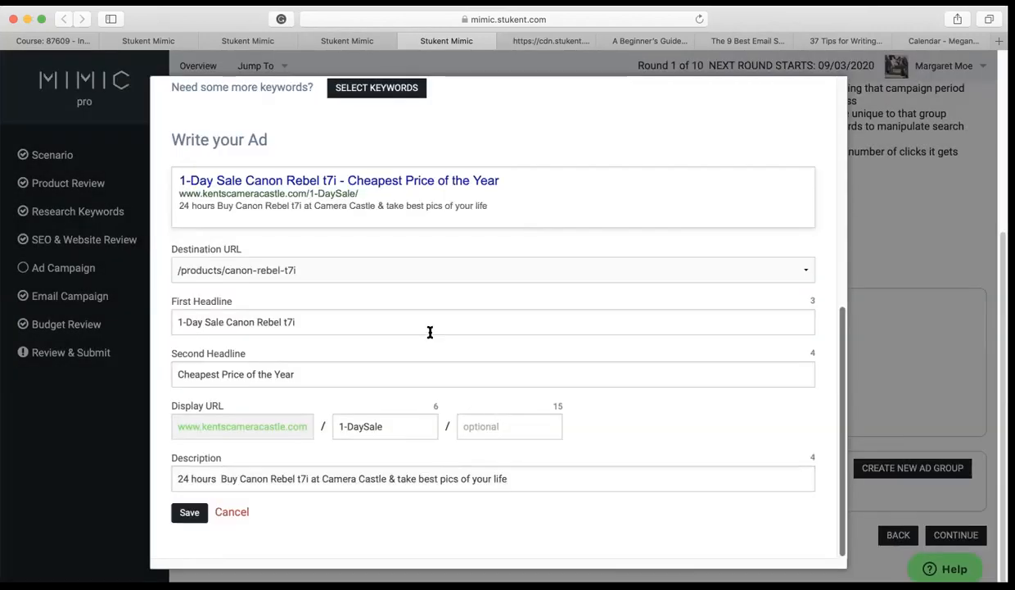
- Set the default bid of the Canon Rebel t7i 1-Day Sale ad group to 1.00 USD
scroll(430, 331, "up", 5)
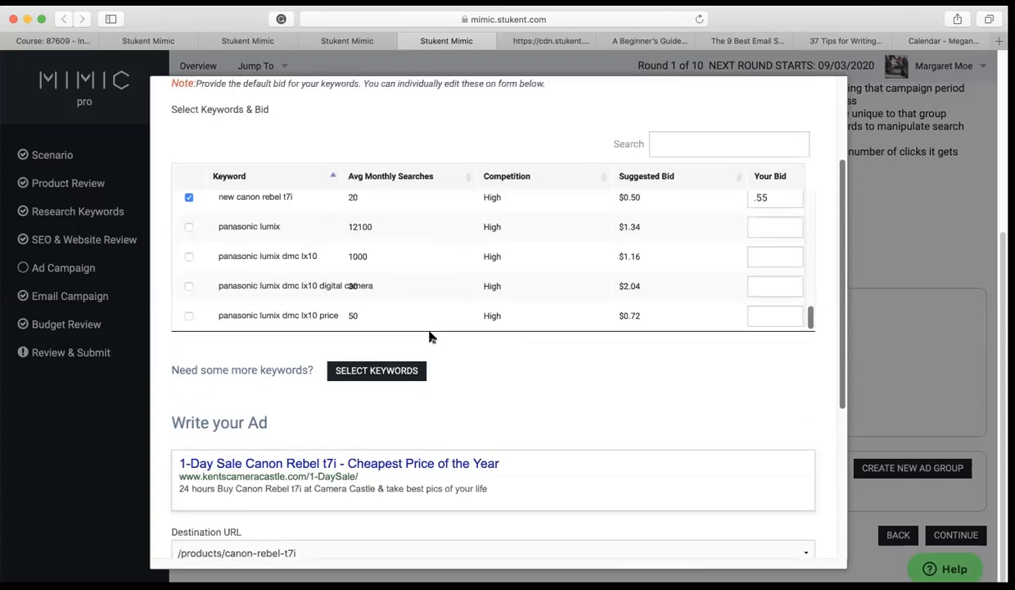
scroll(431, 336, "up", 3)
scroll(489, 183, "up", 3)
scroll(491, 183, "up", 2)
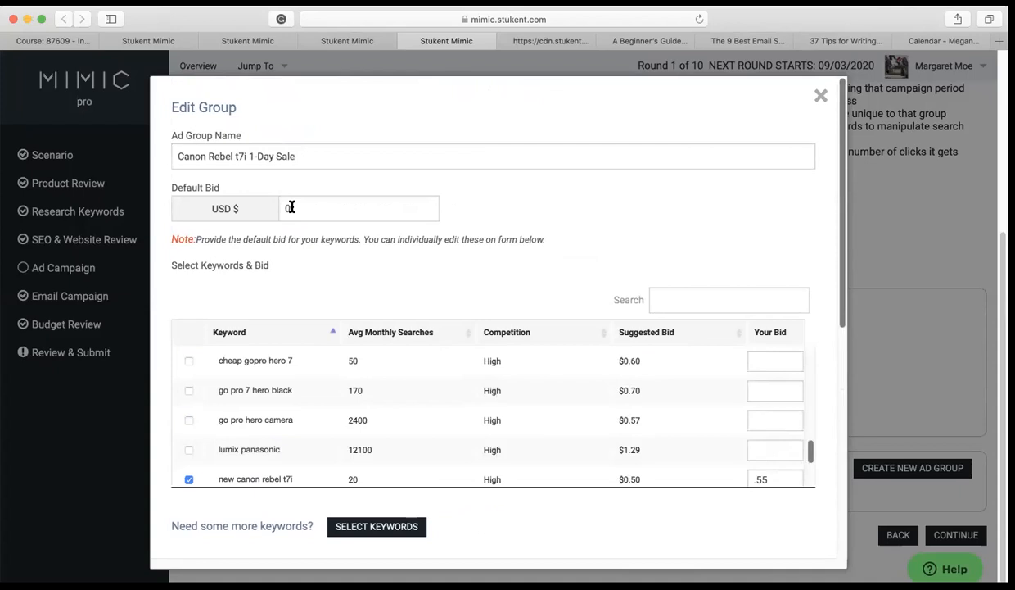
double_click(291, 207)
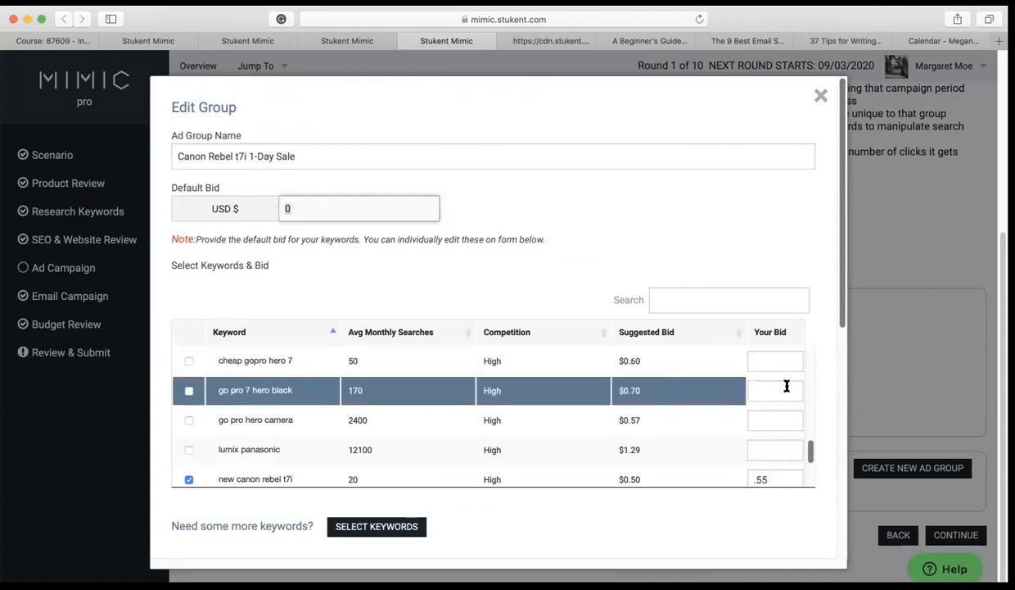
left_click(289, 208)
type("1.00")
scroll(492, 328, "down", 4)
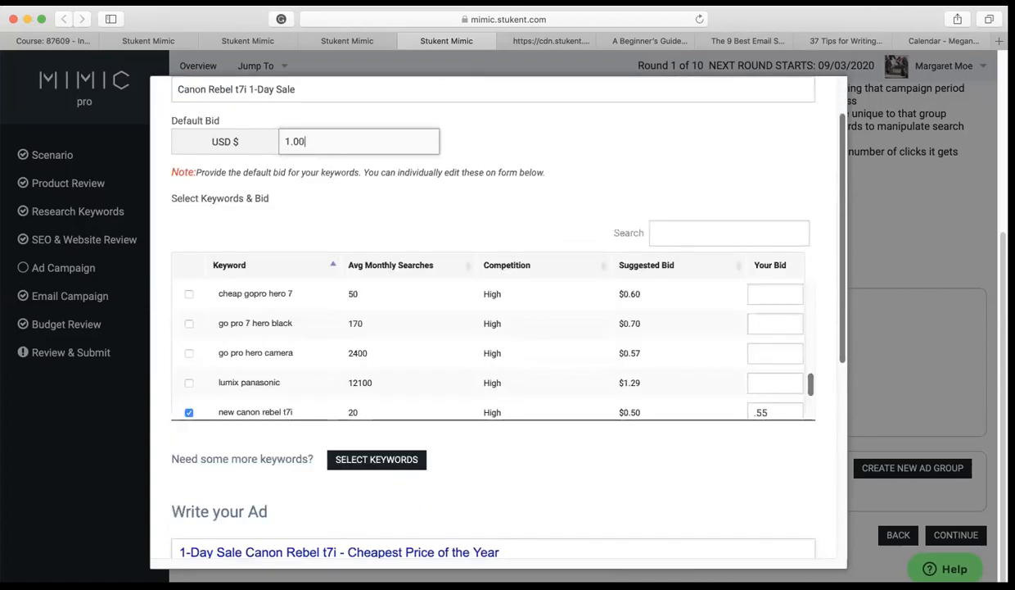
scroll(589, 290, "down", 1)
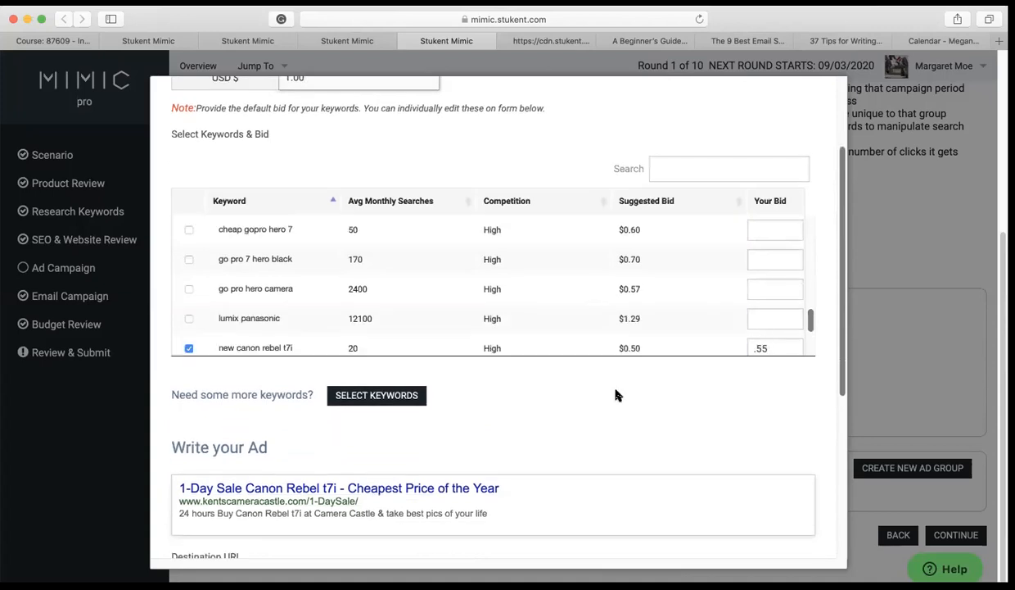
scroll(617, 395, "down", 6)
scroll(614, 394, "down", 2)
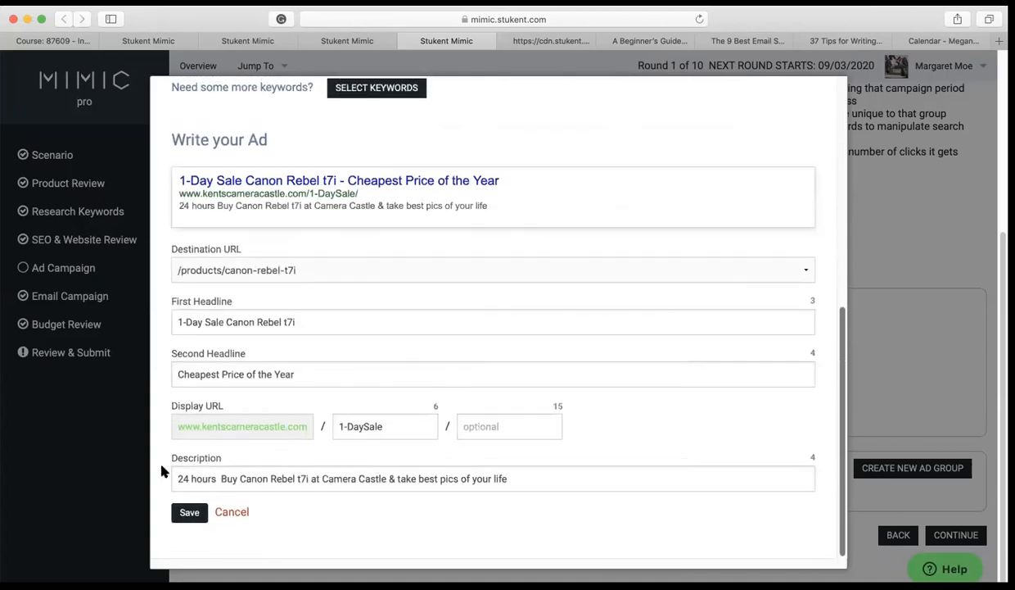
- Save the Canon Rebel t7i 1-Day Sale ad group and continue to the email campaign section
left_click(189, 512)
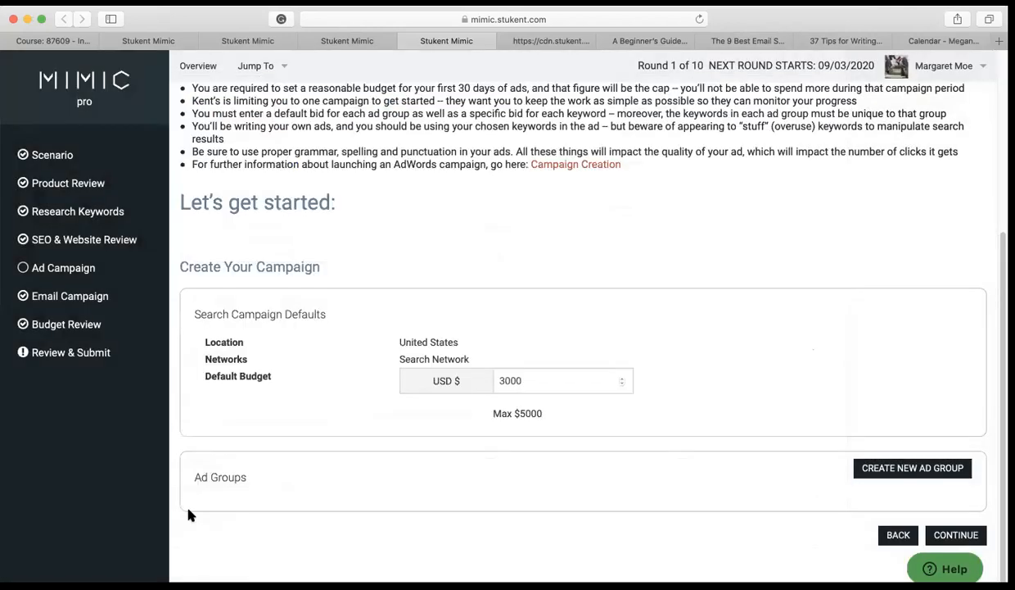
scroll(411, 385, "down", 2)
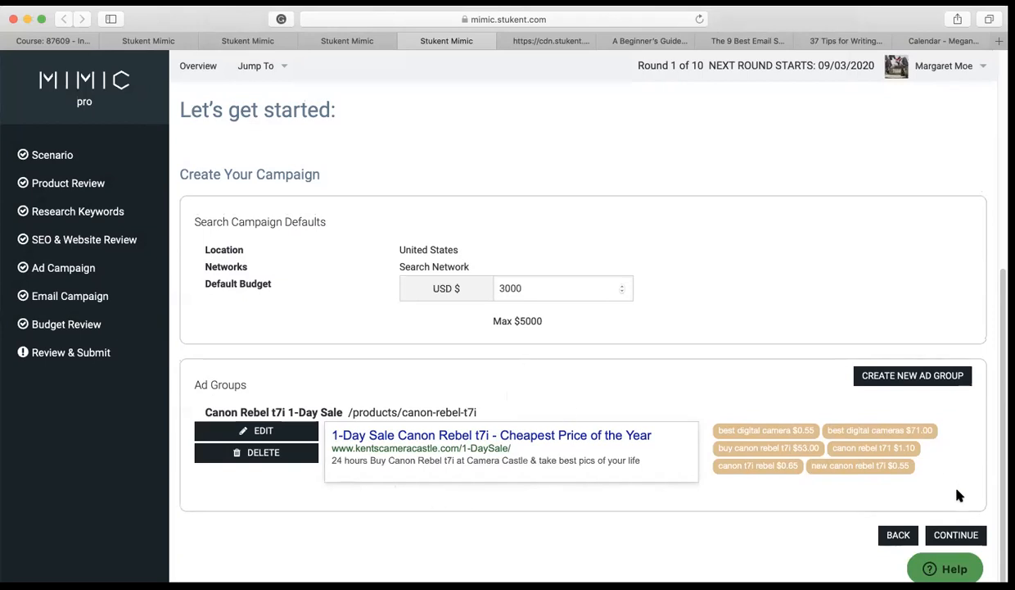
left_click(956, 535)
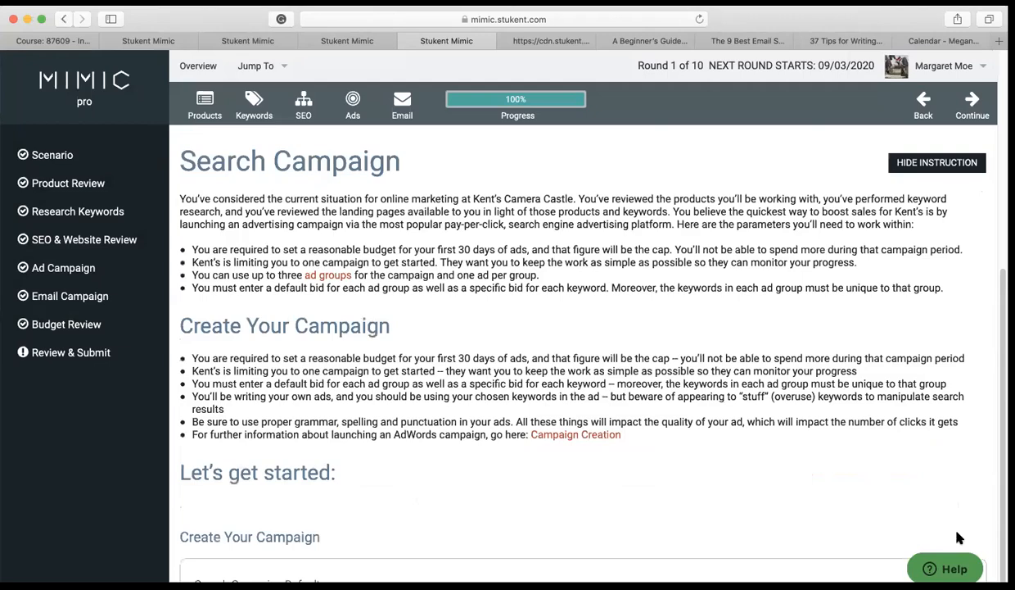
- Examine the email campaign tasks, the note and the existing Go Pro Sale campaign overview
scroll(638, 346, "down", 2)
scroll(638, 347, "down", 5)
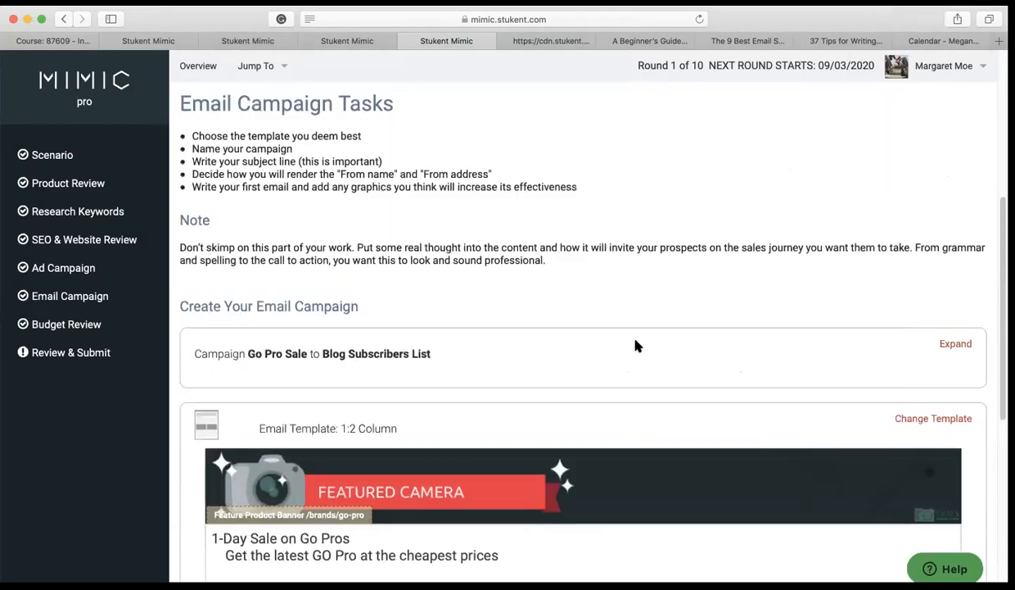
scroll(637, 347, "down", 4)
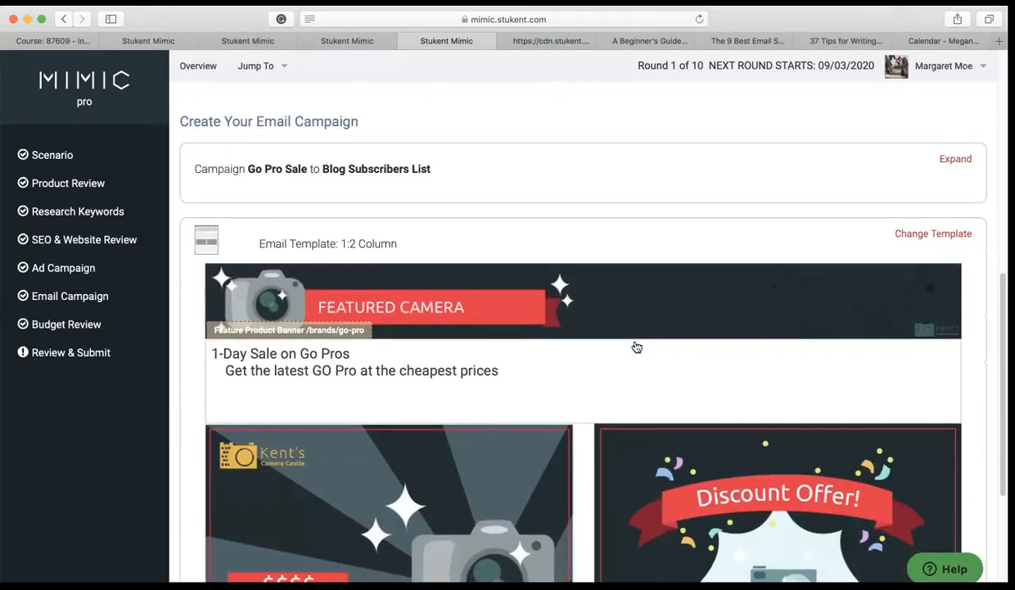
scroll(637, 347, "up", 8)
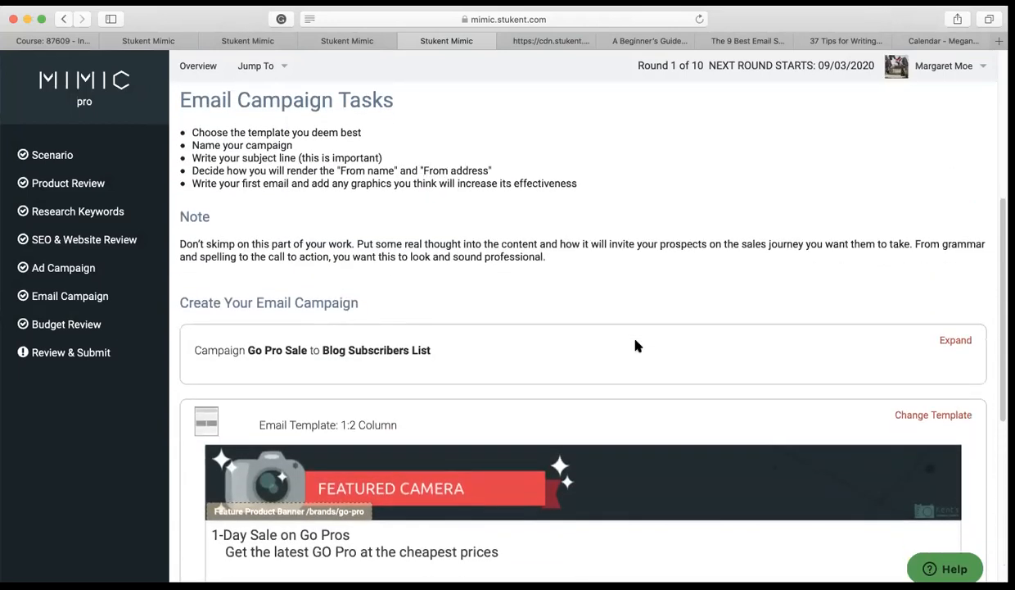
scroll(636, 344, "down", 1)
scroll(636, 344, "up", 2)
scroll(636, 344, "down", 2)
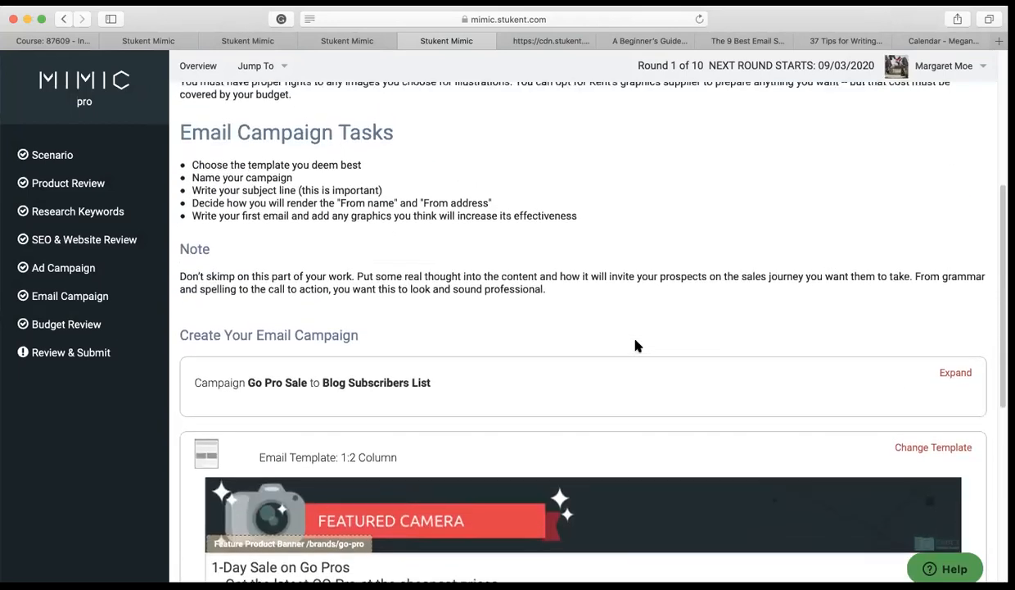
scroll(637, 345, "down", 2)
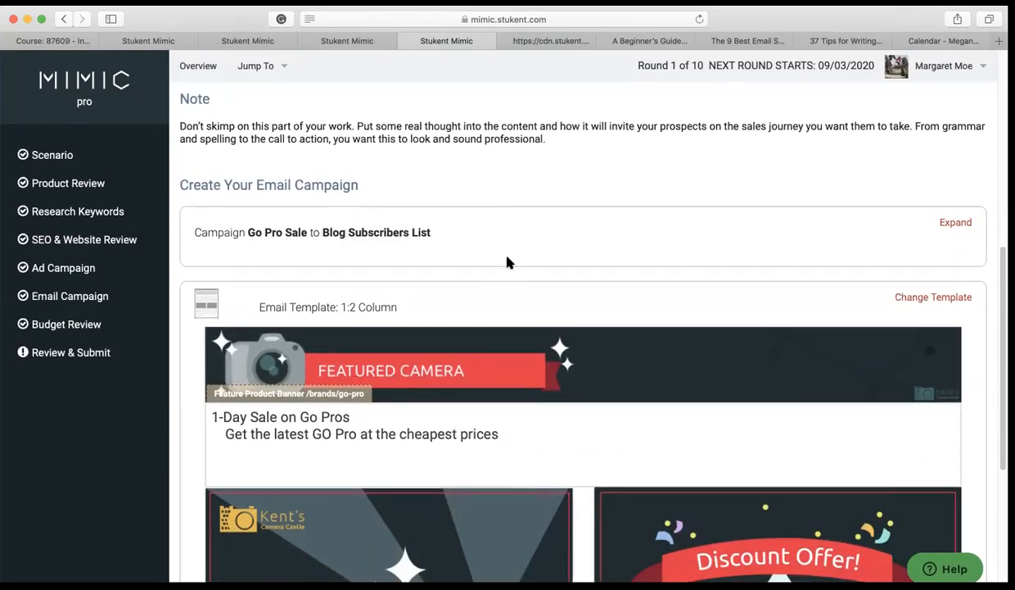
scroll(506, 262, "up", 3)
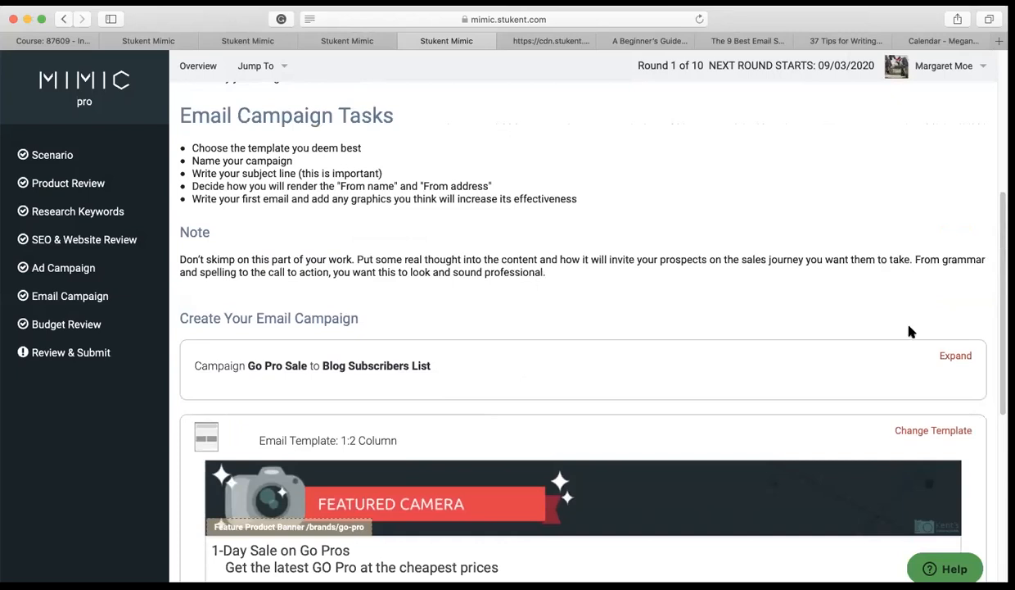
- Expand the Go Pro Sale campaign info and check its campaign name, email subject, from name and from address
left_click(955, 356)
scroll(505, 358, "down", 2)
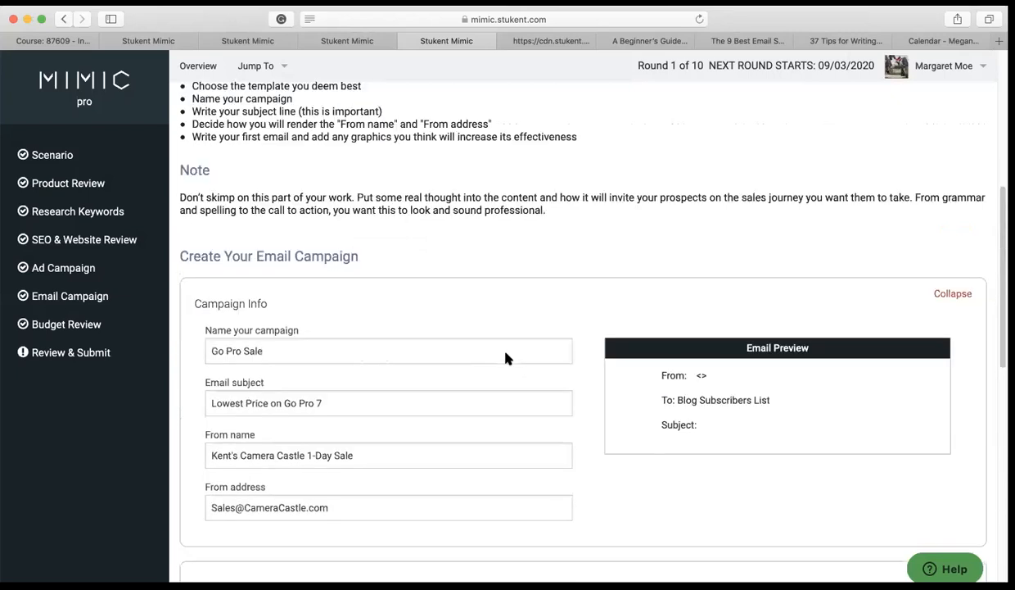
scroll(505, 358, "down", 2)
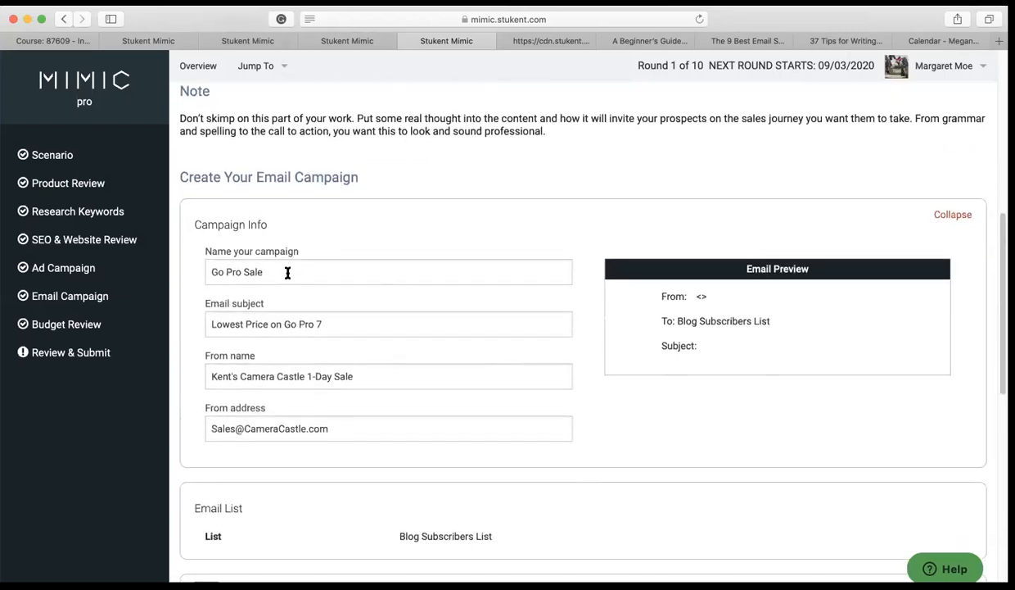
scroll(288, 273, "down", 1)
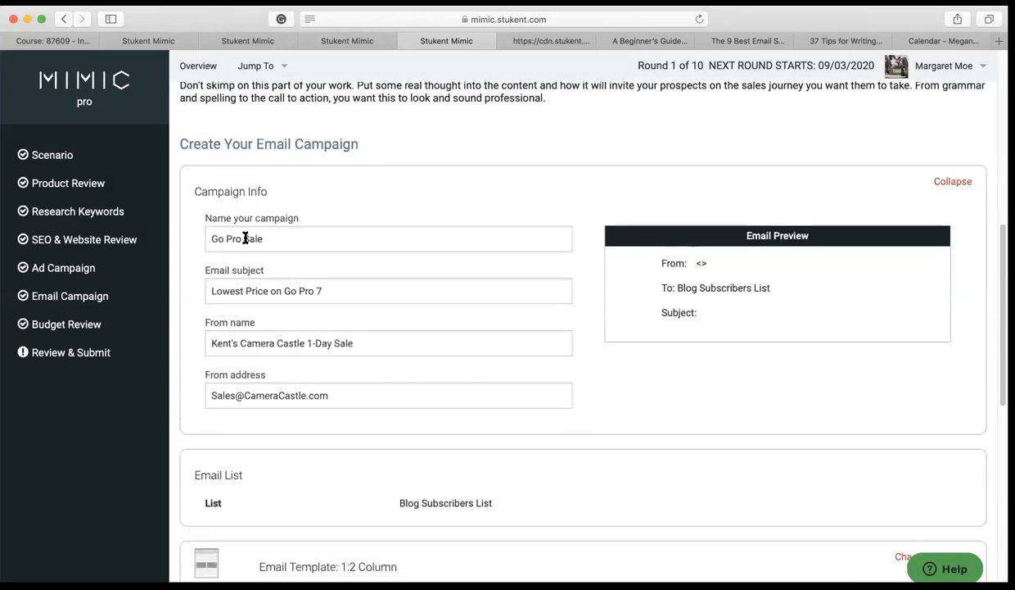
left_click(286, 239)
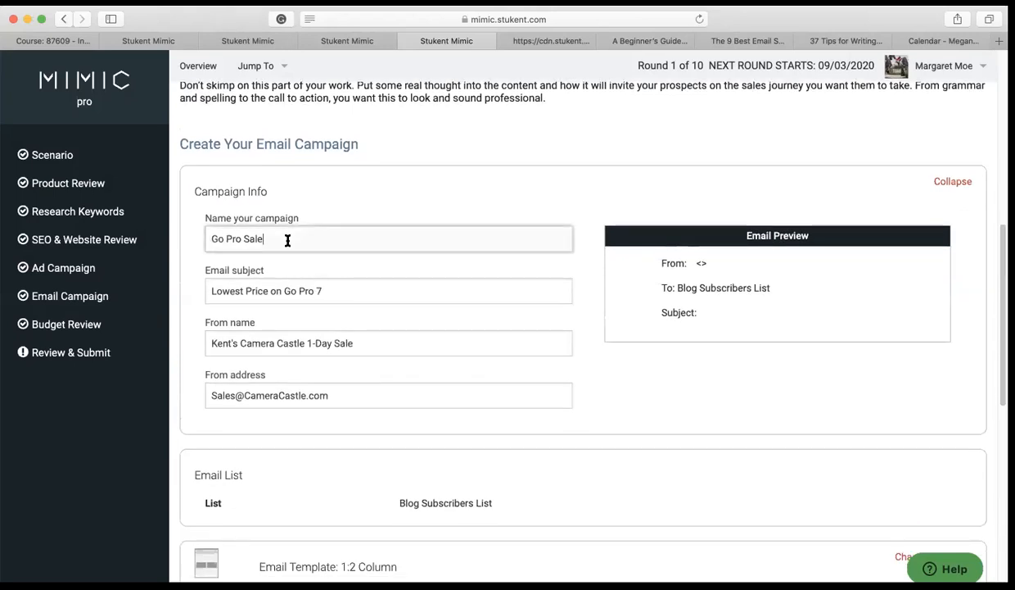
left_click(327, 291)
scroll(327, 291, "down", 2)
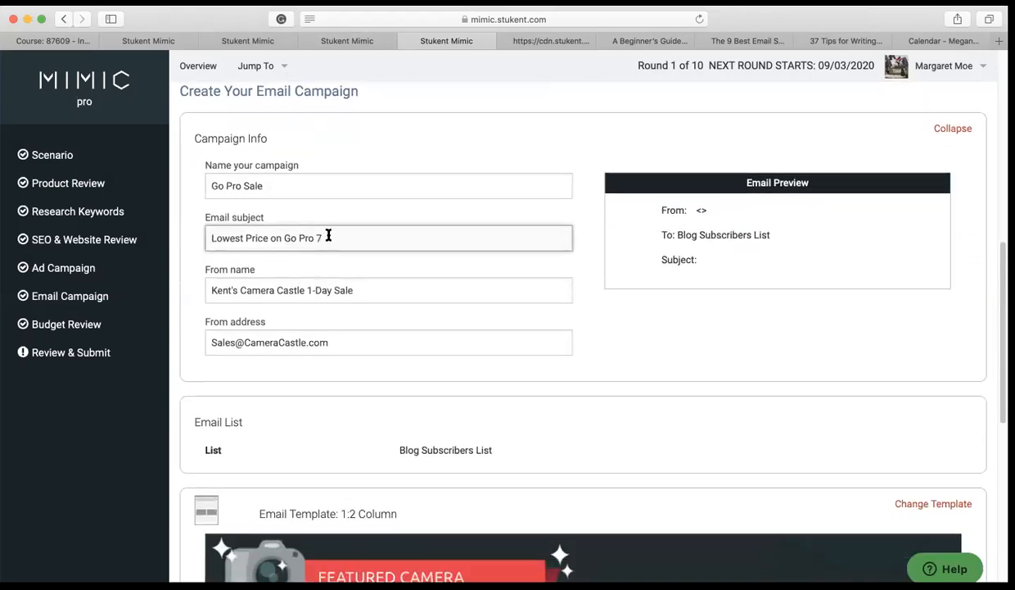
left_click(352, 290)
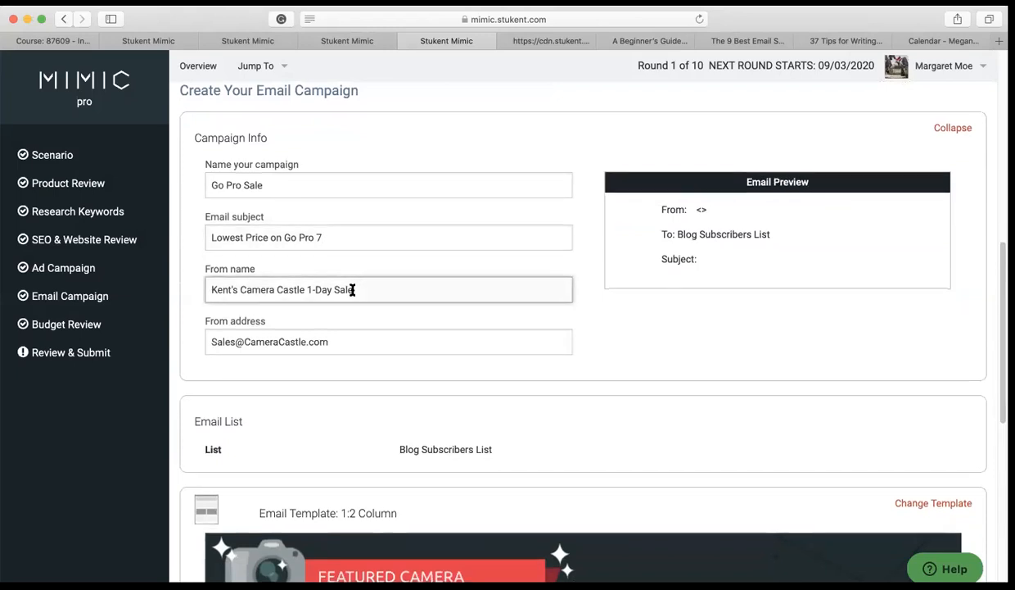
scroll(352, 290, "down", 1)
left_click(328, 293)
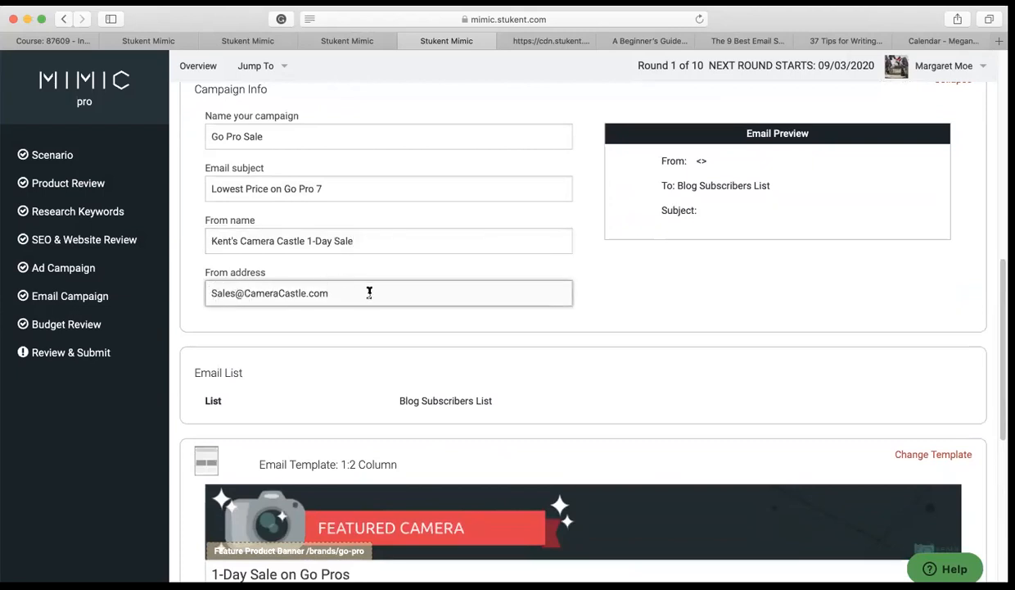
scroll(369, 292, "down", 3)
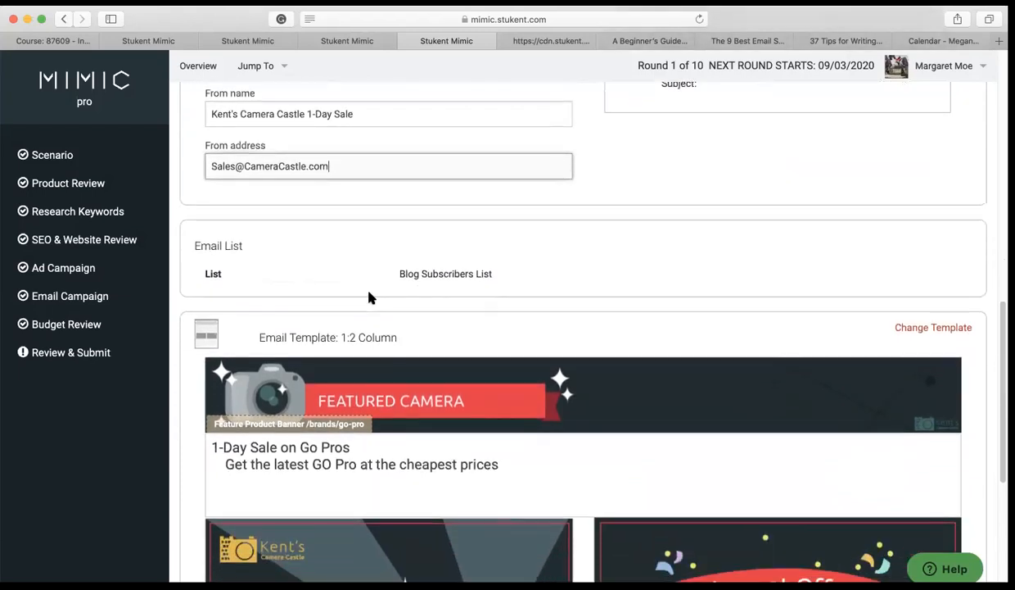
- Request a template change for the Go Pro Sale email and decline switching templates
scroll(368, 298, "down", 1)
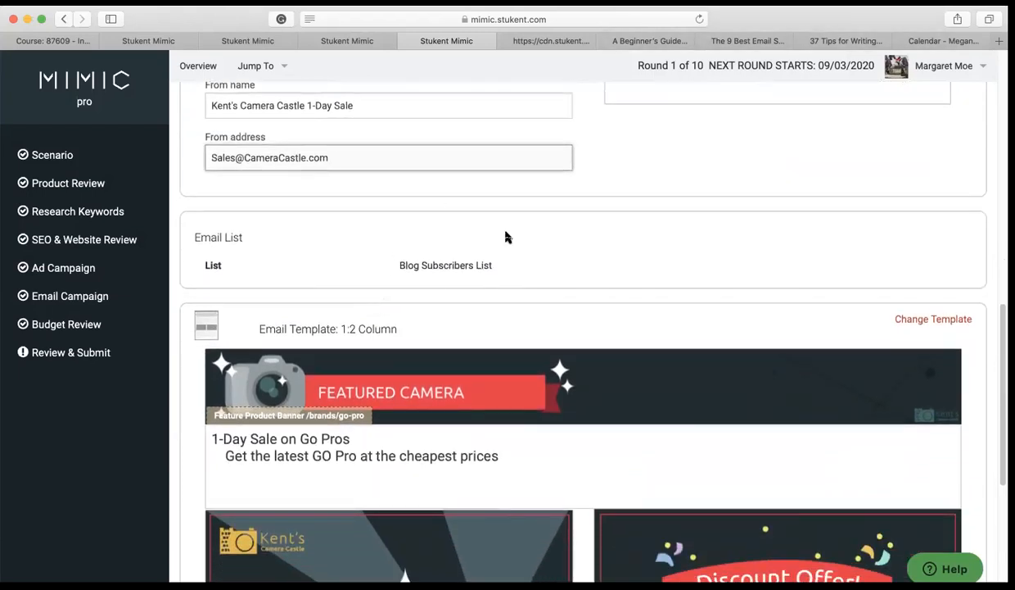
scroll(463, 285, "down", 2)
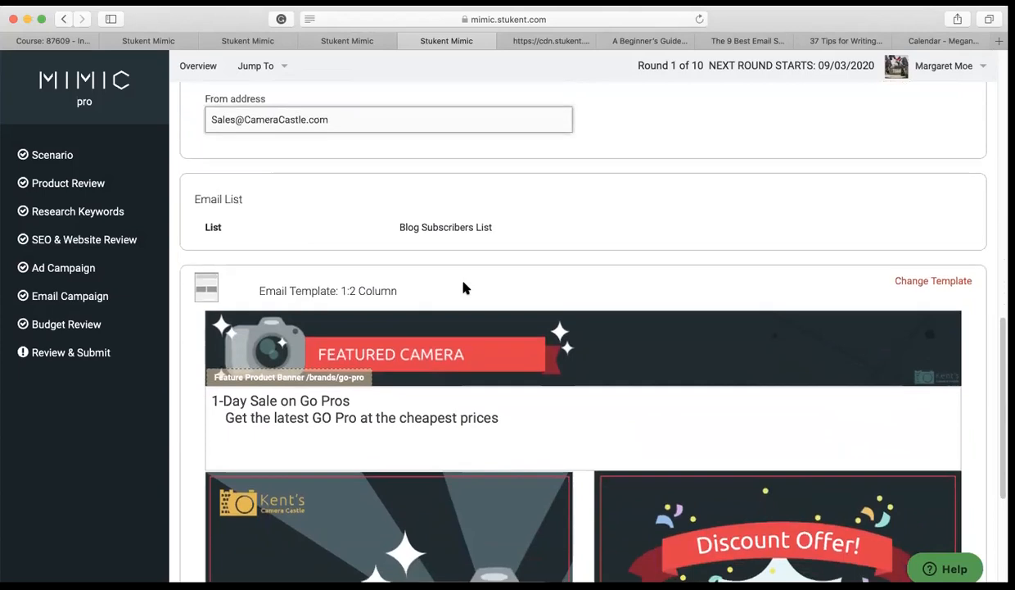
scroll(463, 286, "down", 2)
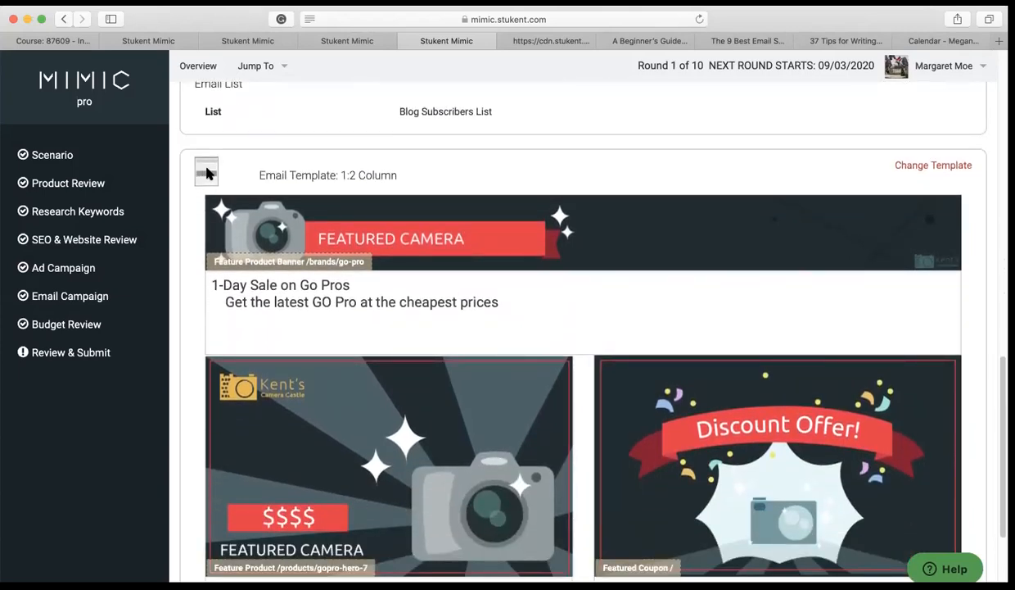
left_click(916, 167)
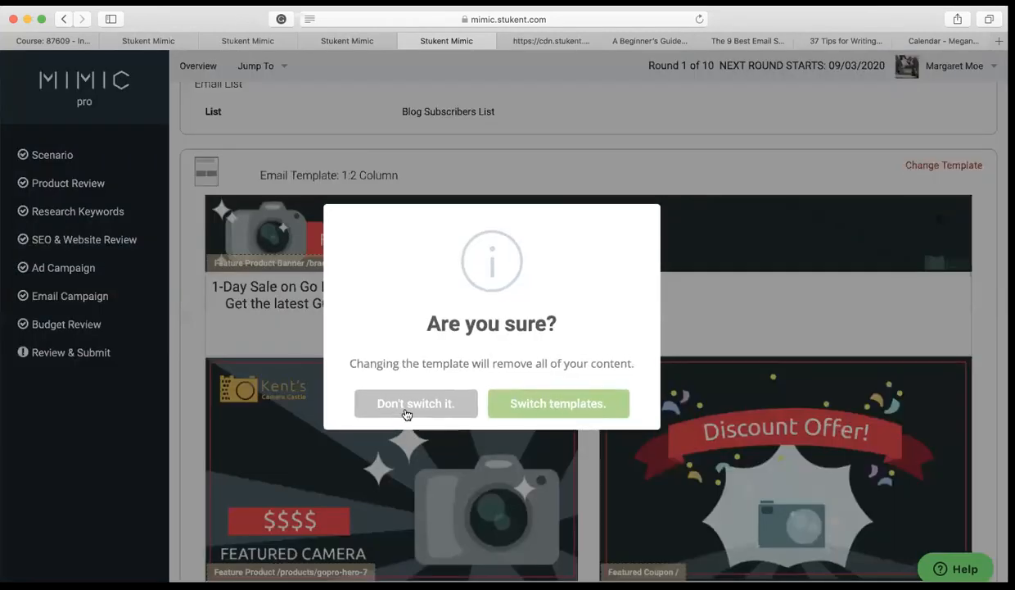
left_click(431, 406)
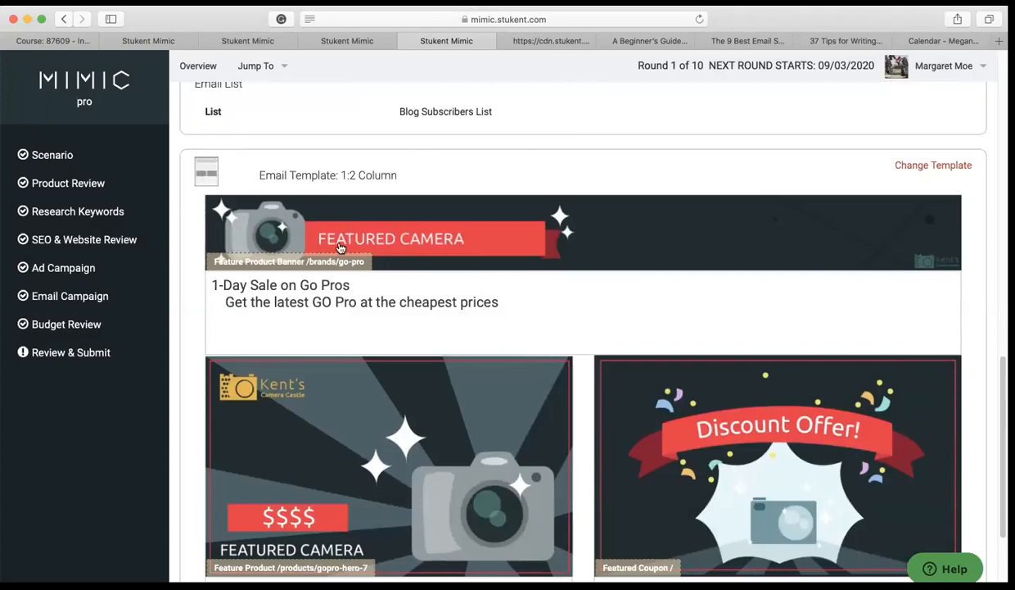
- Examine the email's feature banner, featured product and coupon blocks together with their accompanying texts
scroll(337, 238, "down", 2)
scroll(339, 242, "down", 2)
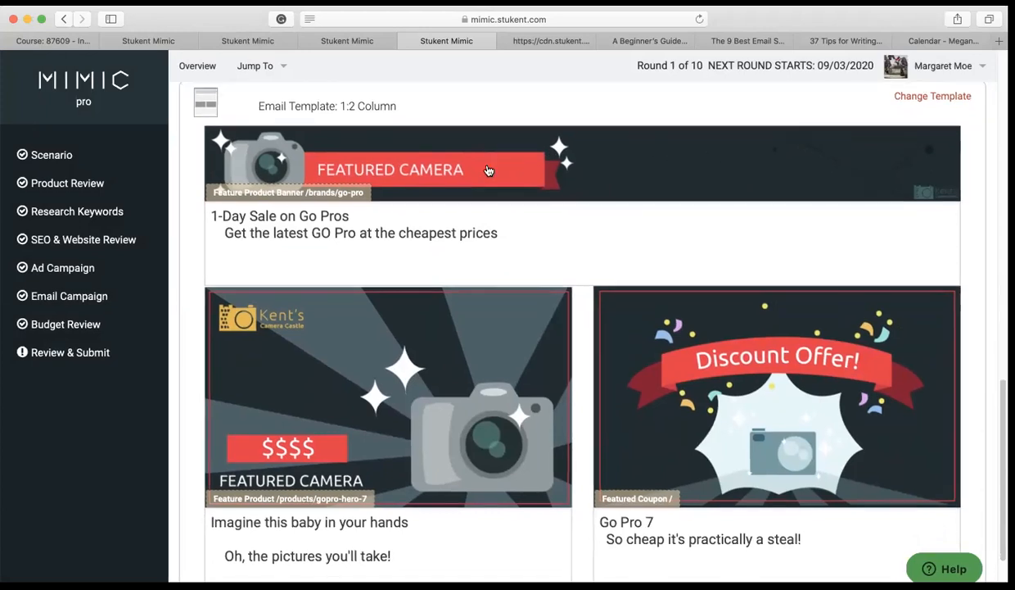
scroll(488, 170, "up", 2)
scroll(488, 171, "up", 4)
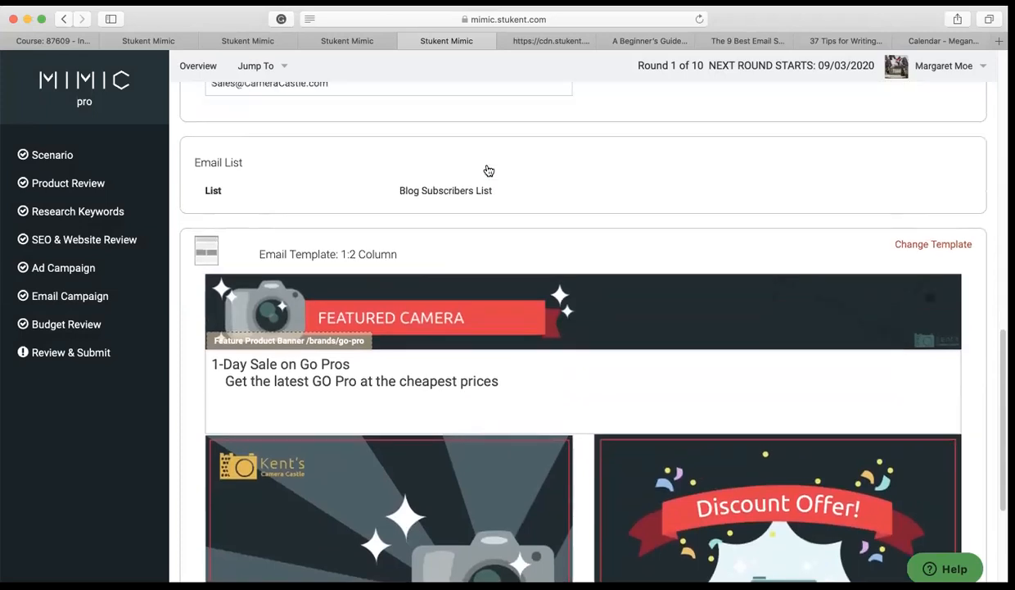
scroll(366, 309, "down", 4)
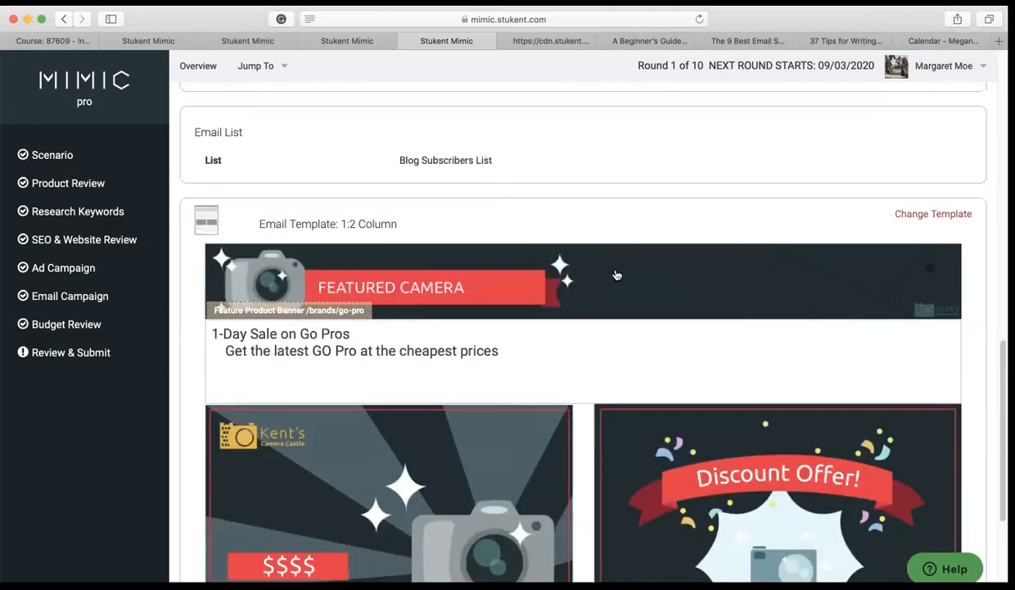
scroll(508, 262, "down", 4)
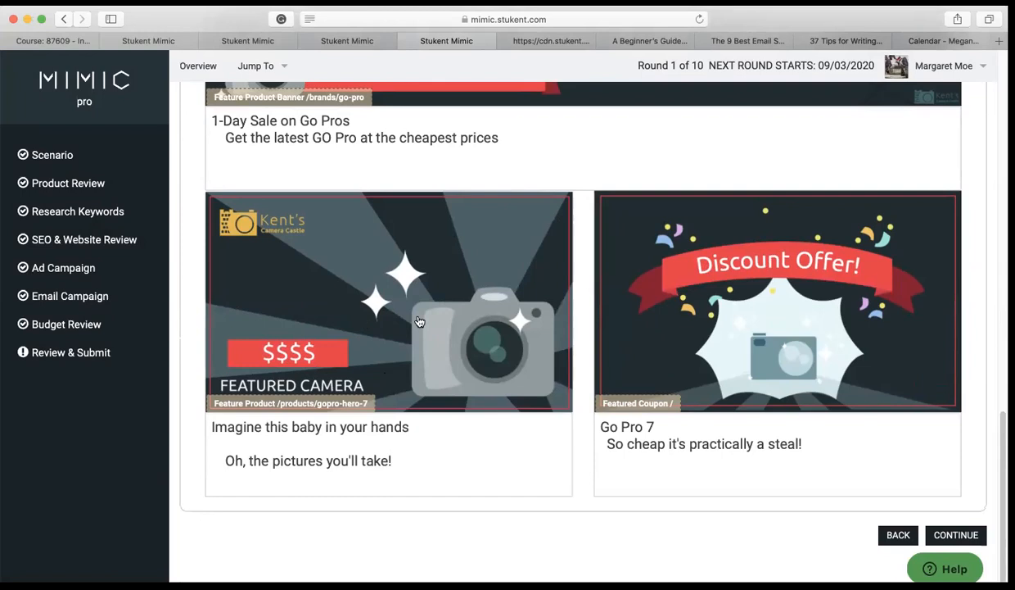
scroll(417, 321, "up", 3)
scroll(385, 361, "down", 2)
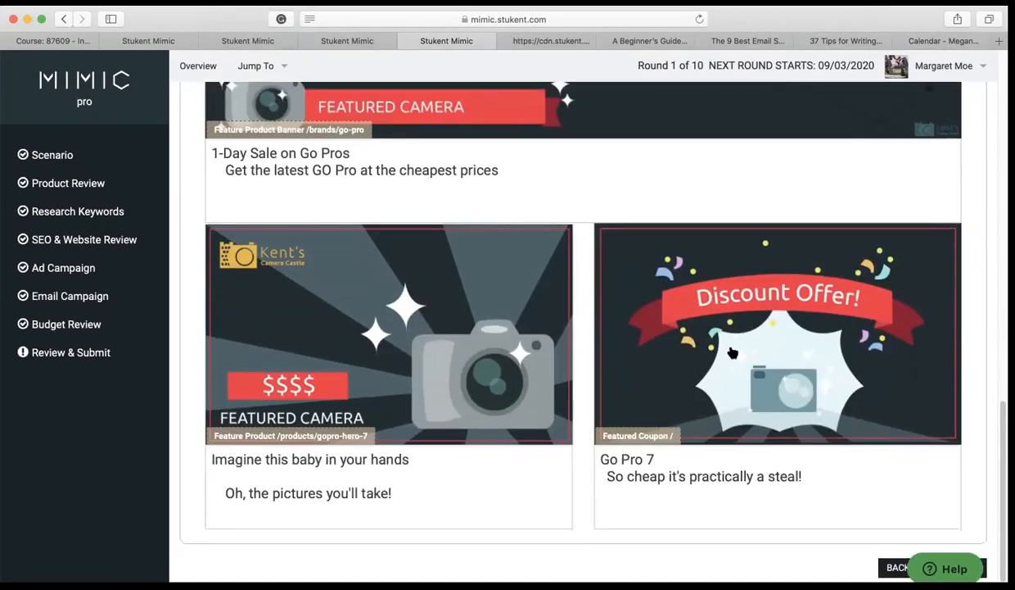
scroll(771, 360, "down", 1)
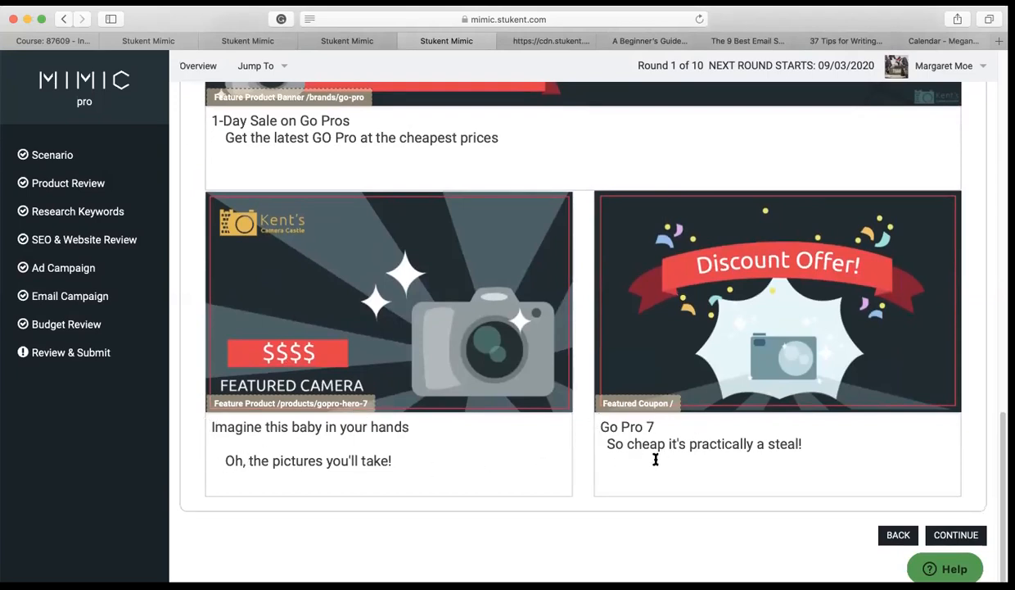
- Continue through the budget review to the final review page and check the summaries of all sections
left_click(950, 534)
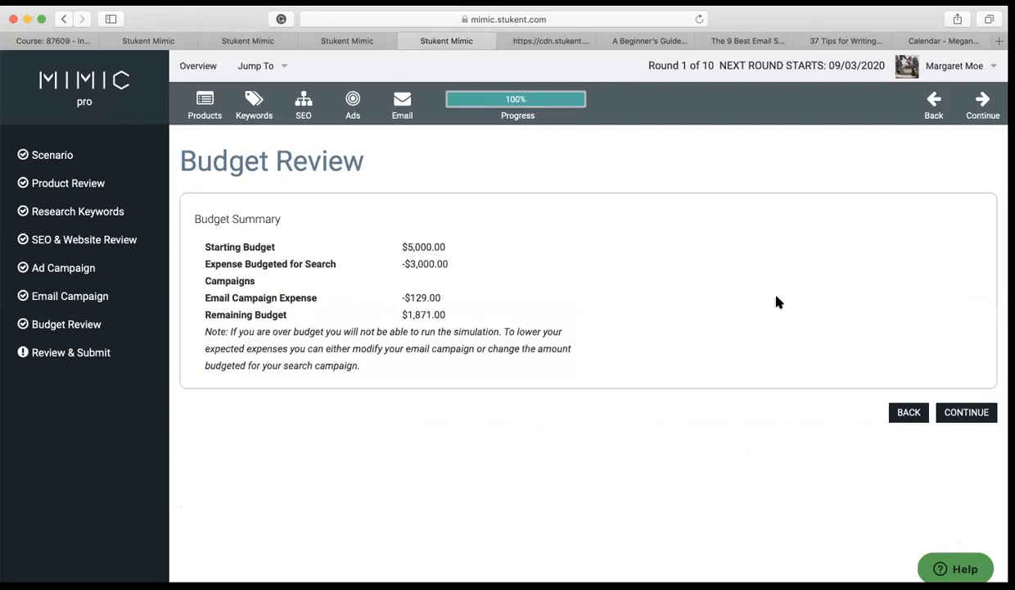
left_click(963, 413)
scroll(631, 401, "down", 5)
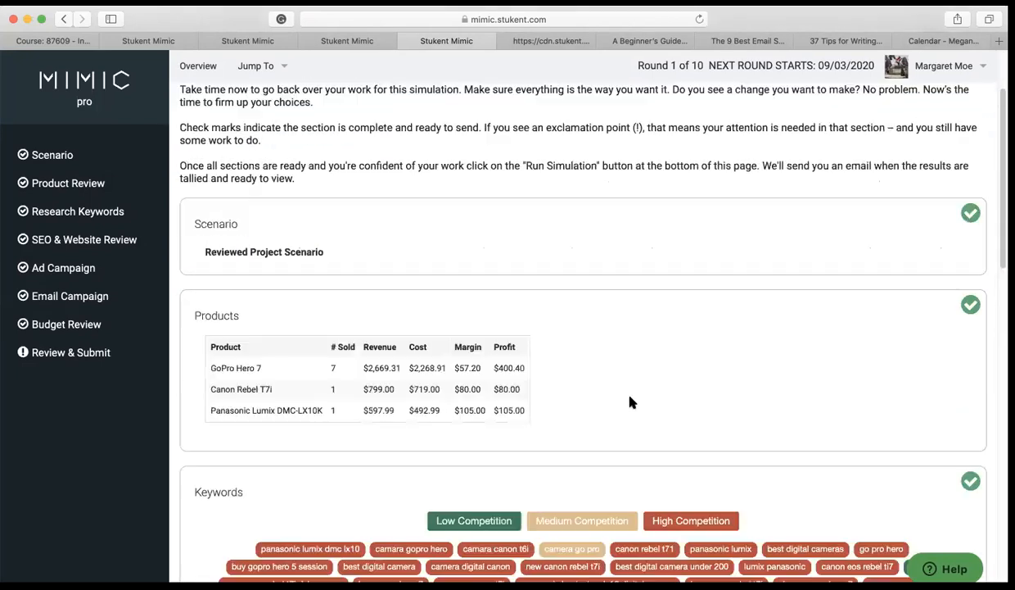
scroll(630, 402, "down", 2)
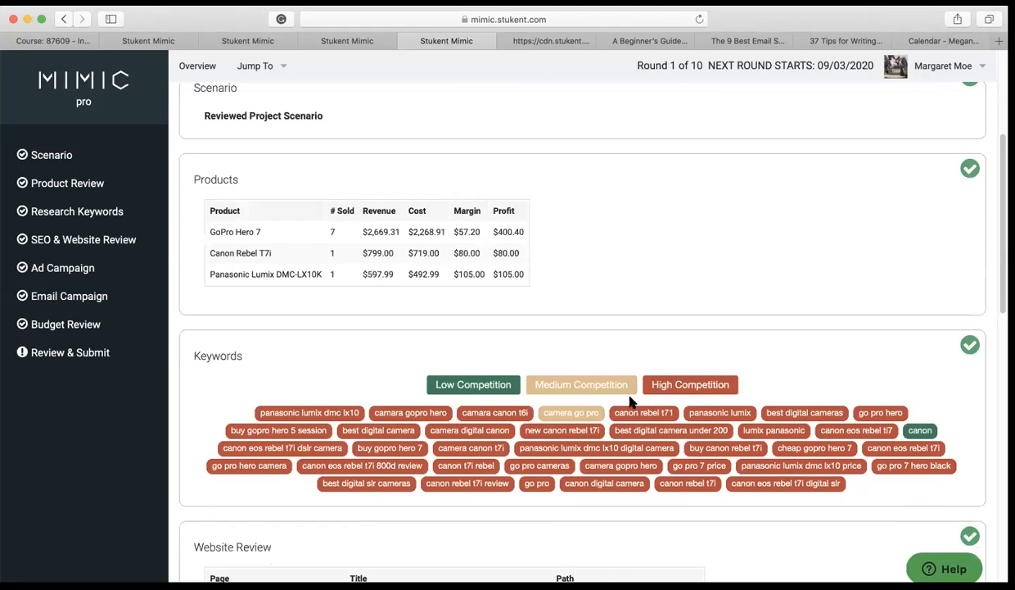
scroll(630, 400, "down", 5)
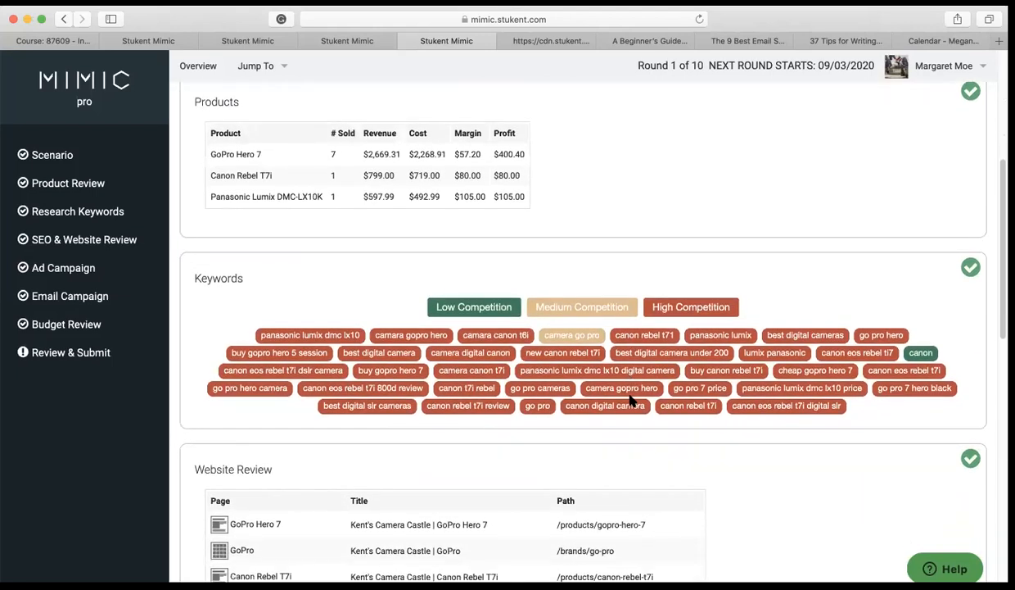
scroll(630, 401, "down", 10)
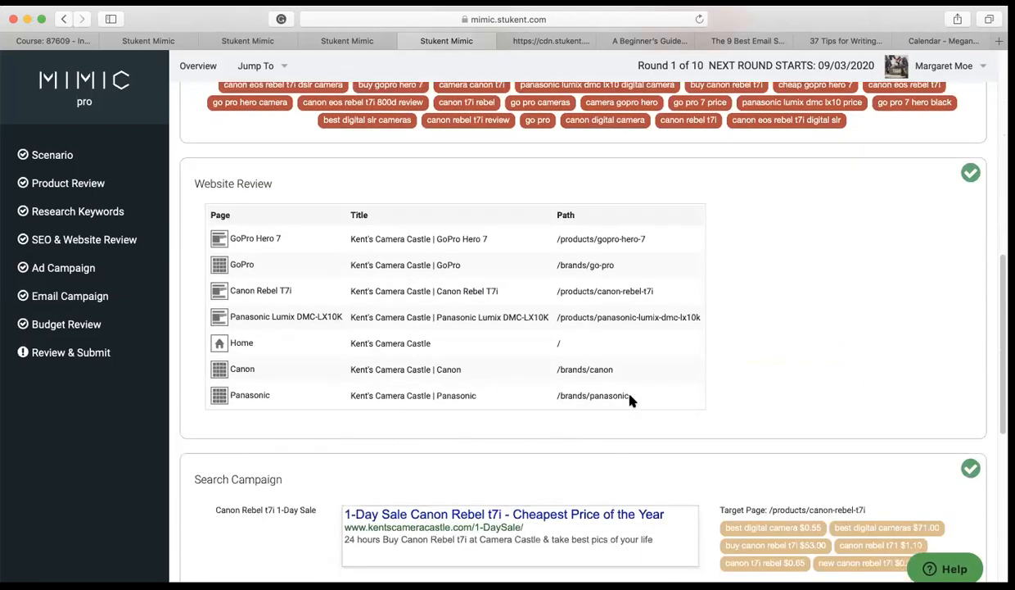
scroll(630, 400, "down", 2)
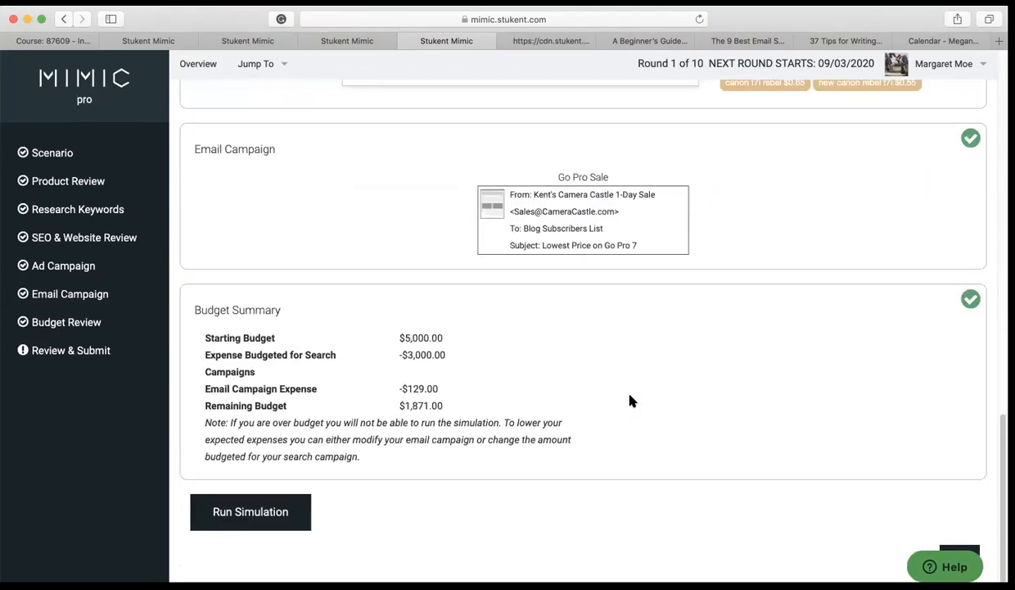
scroll(631, 400, "up", 18)
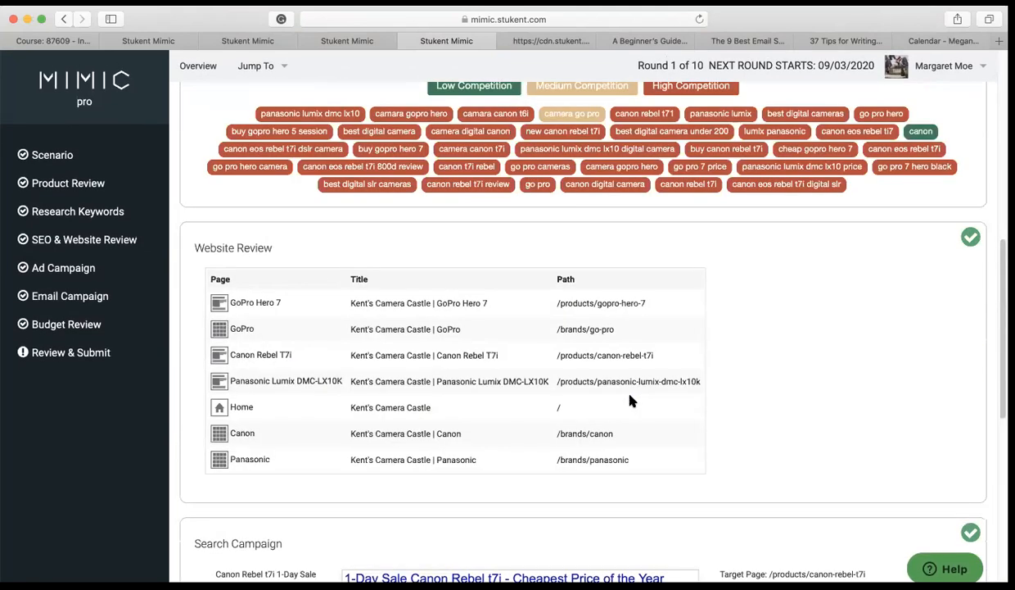
- Reread the review instructions and recheck the completion marks and details of the products, keywords, website, search campaign, email campaign and budget sections
scroll(630, 400, "up", 4)
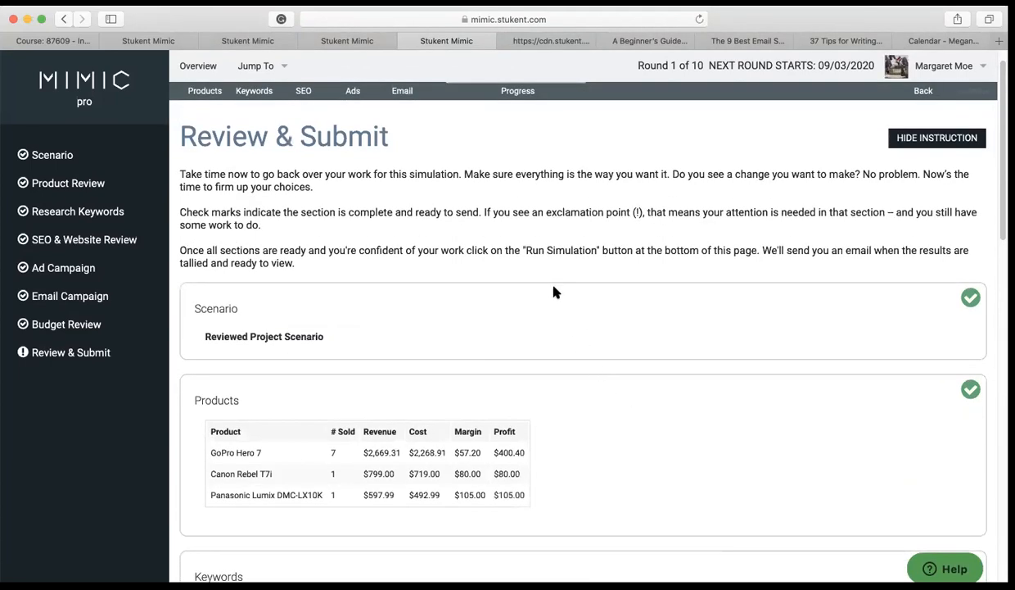
scroll(641, 328, "down", 5)
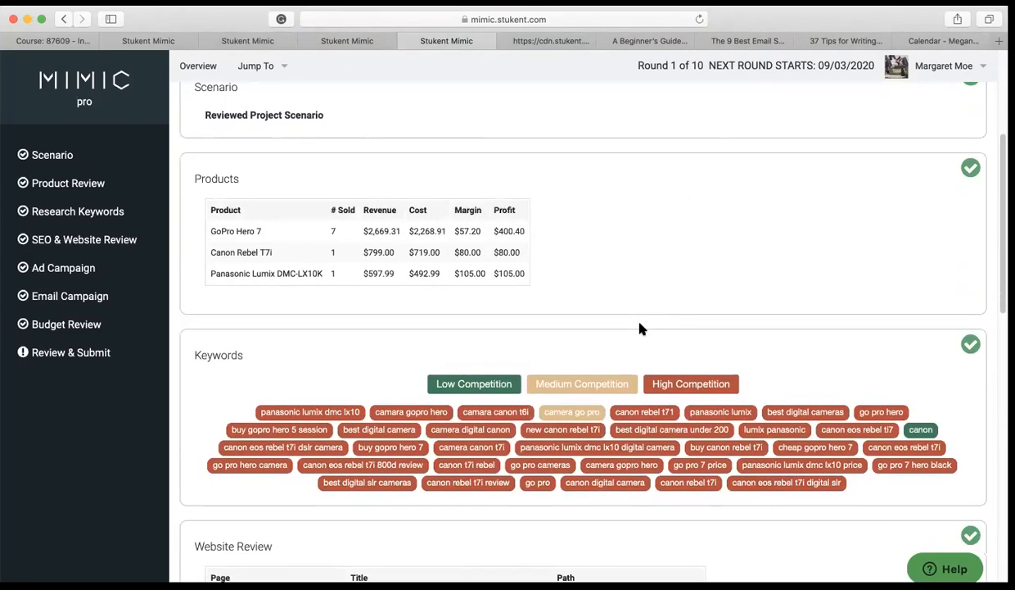
scroll(641, 329, "down", 10)
scroll(641, 329, "down", 4)
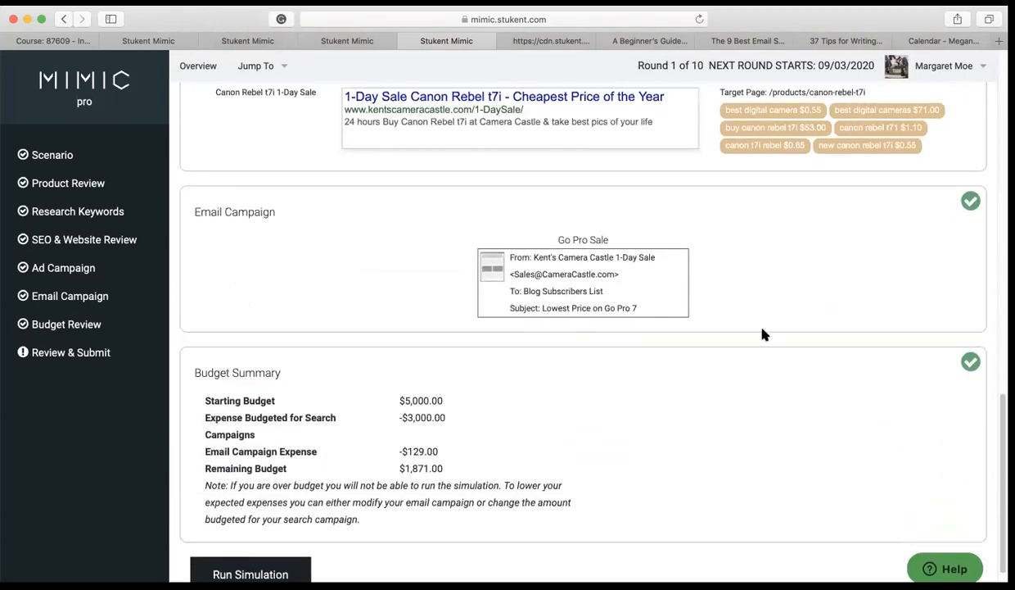
scroll(761, 333, "down", 2)
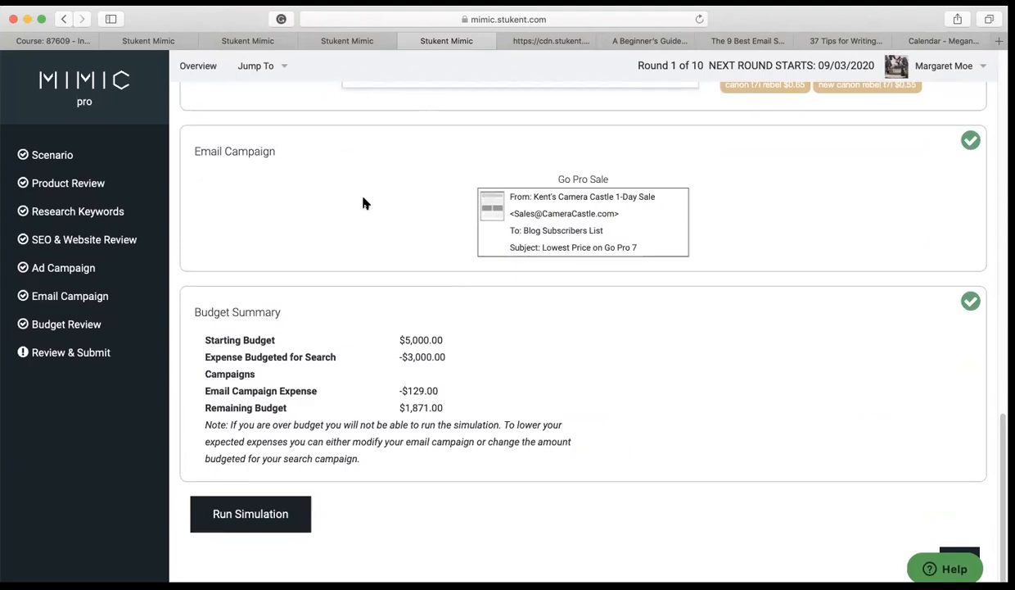
scroll(365, 204, "up", 8)
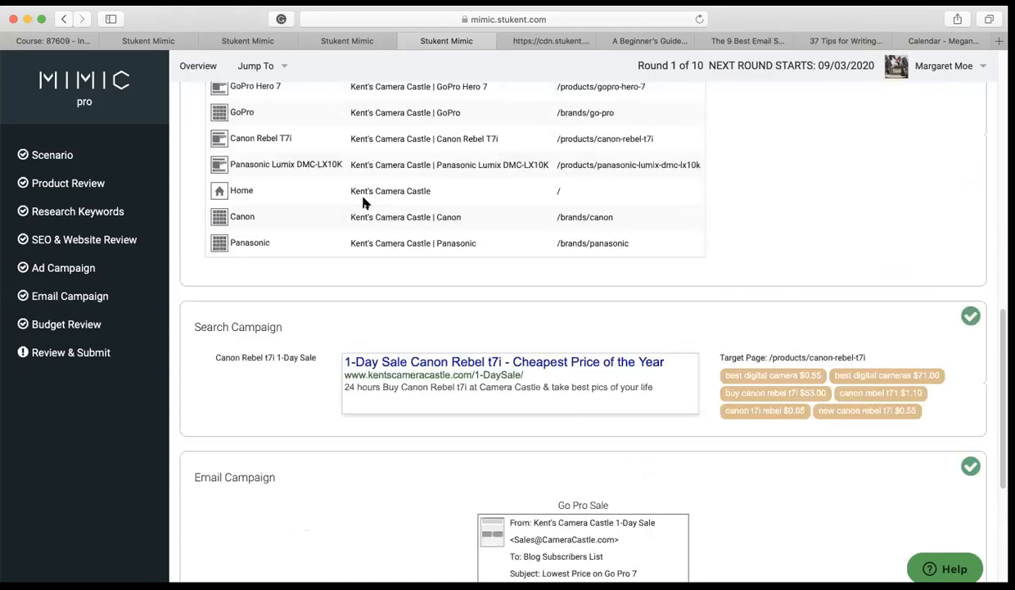
scroll(365, 203, "up", 3)
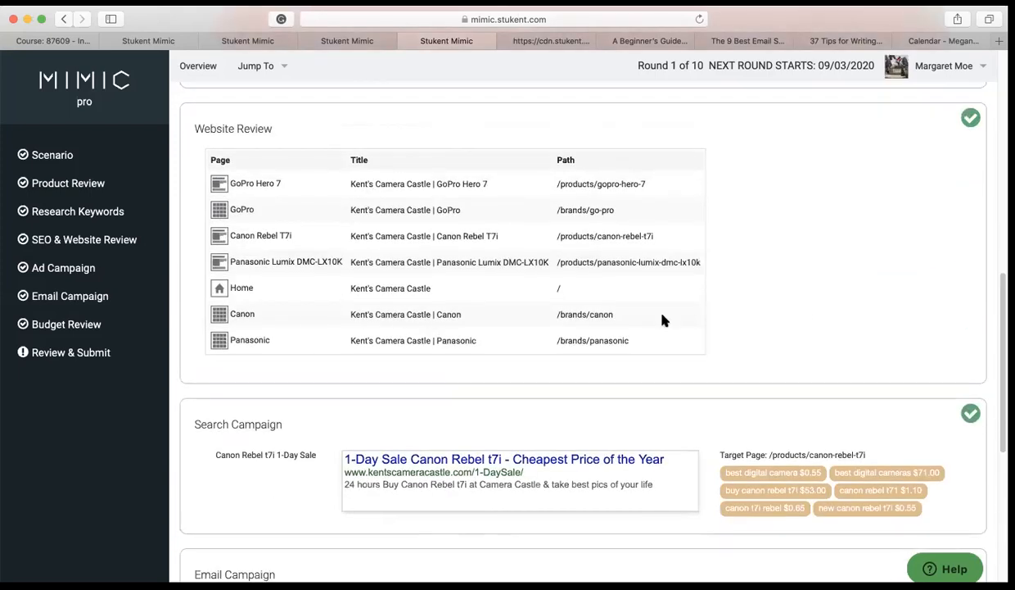
scroll(778, 283, "down", 3)
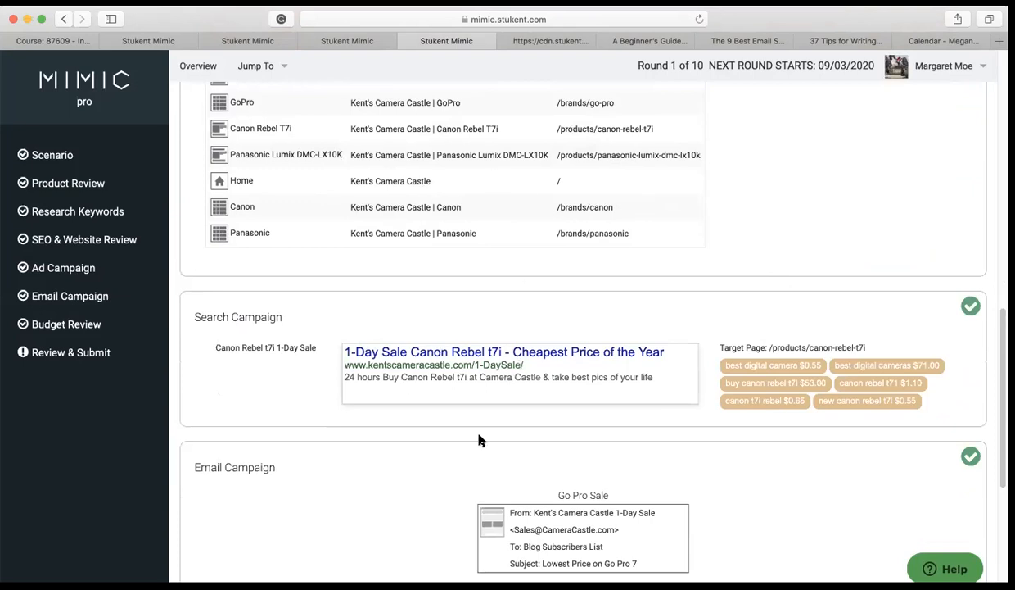
scroll(483, 446, "down", 5)
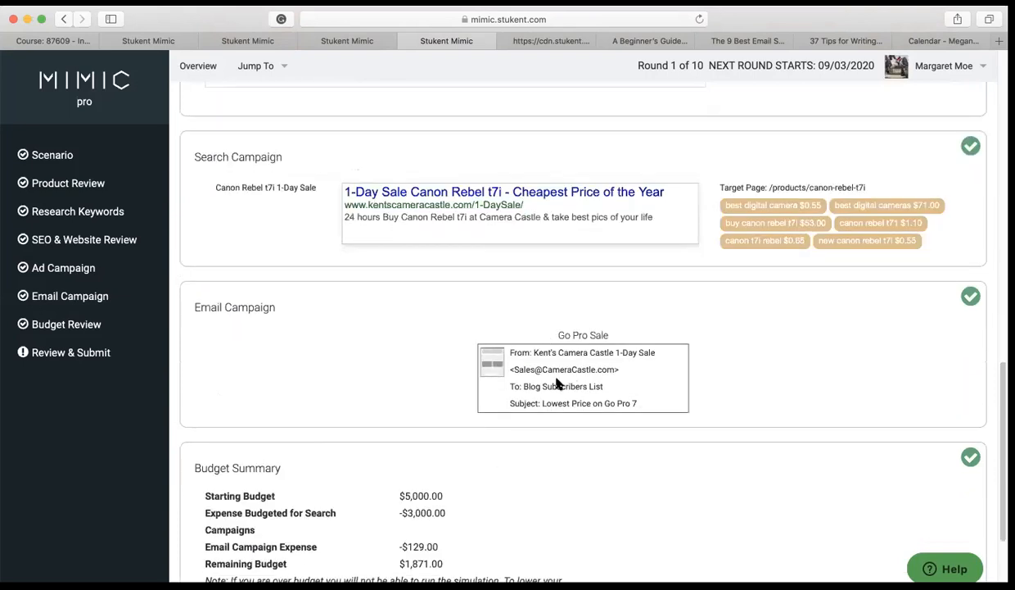
scroll(606, 285, "up", 20)
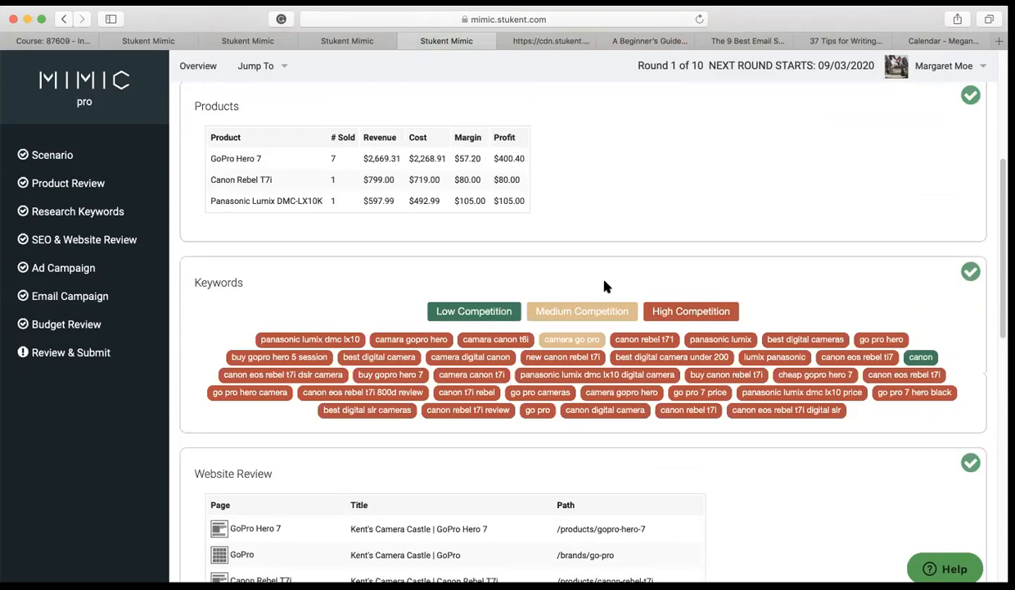
scroll(606, 286, "up", 3)
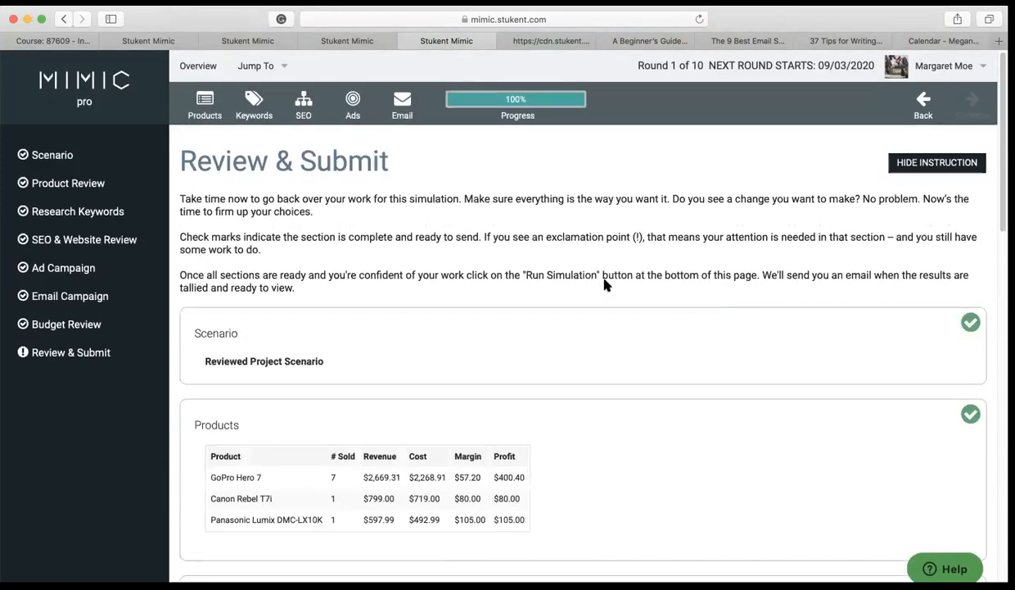